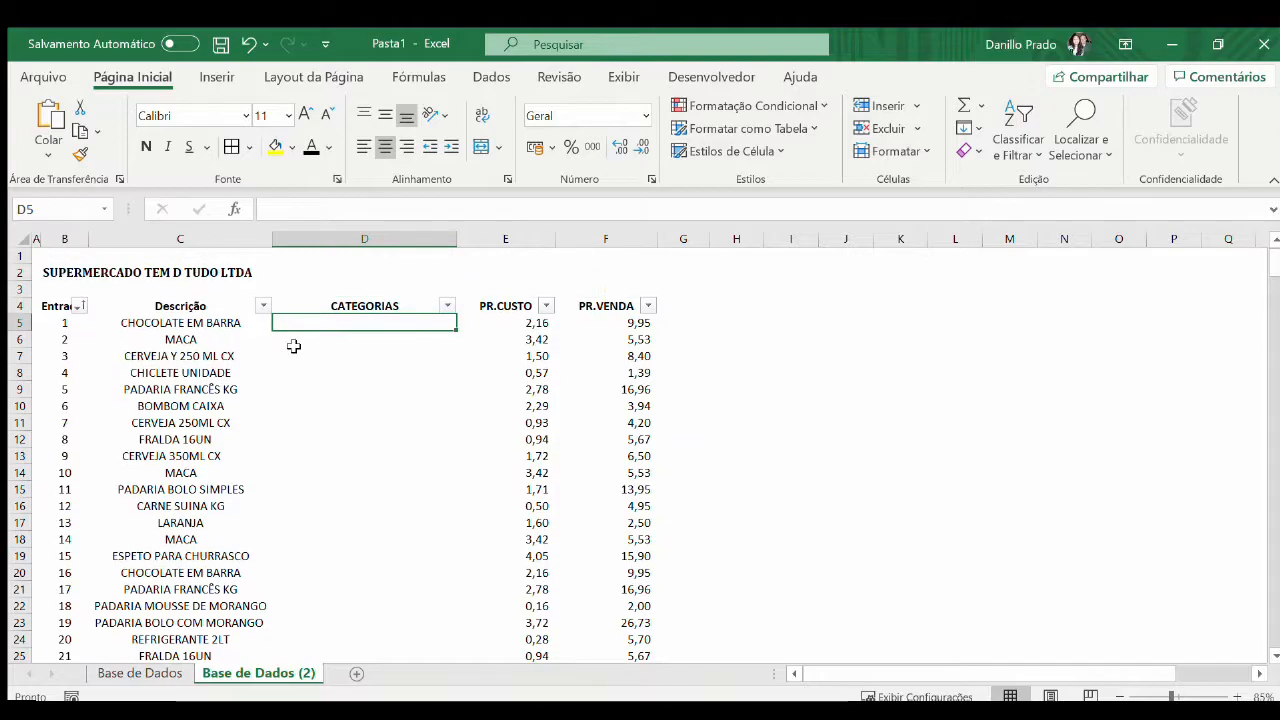
Copy the product descriptions from C5 down to the end of the list and paste them starting at J5
{"action": "key", "text": "Left"}
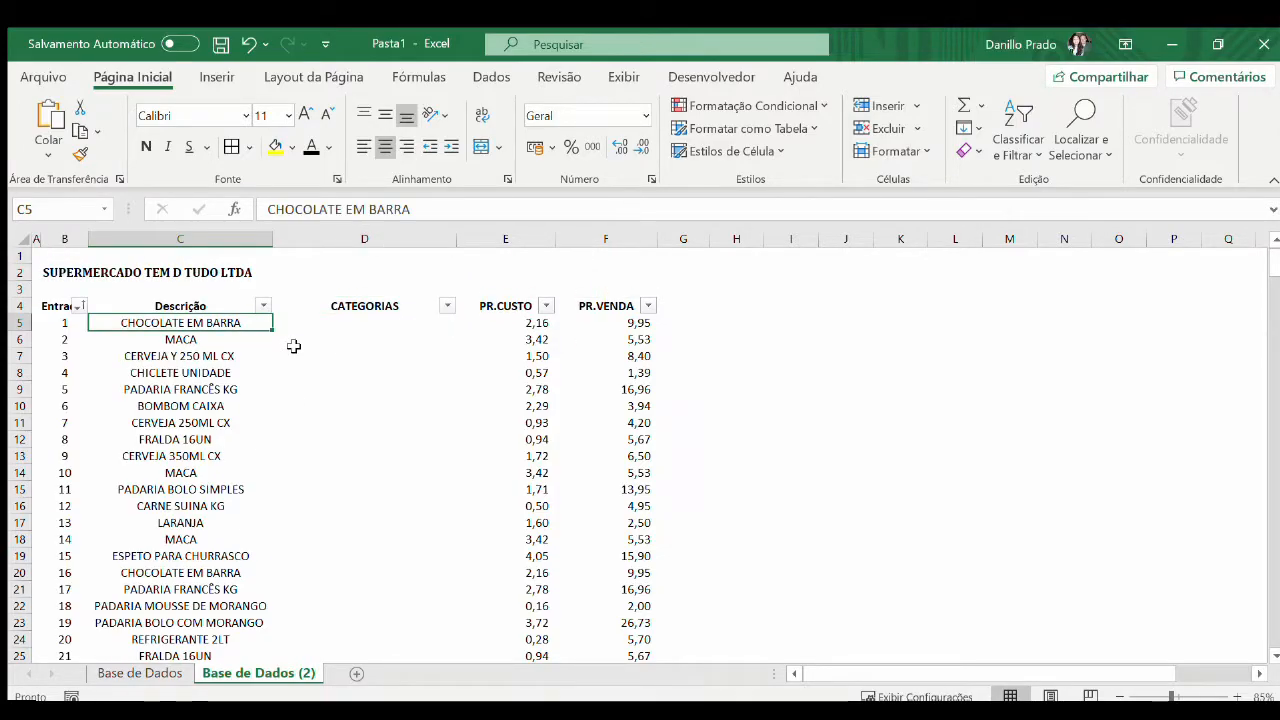
{"action": "key", "text": "ctrl+shift+Down"}
{"action": "key", "text": "ctrl+c"}
{"action": "key", "text": "Right"}
{"action": "key", "text": "Right"}
{"action": "key", "text": "Right"}
{"action": "key", "text": "Right"}
{"action": "key", "text": "Right"}
{"action": "key", "text": "Right"}
{"action": "key", "text": "Right"}
{"action": "key", "text": "ctrl+v"}
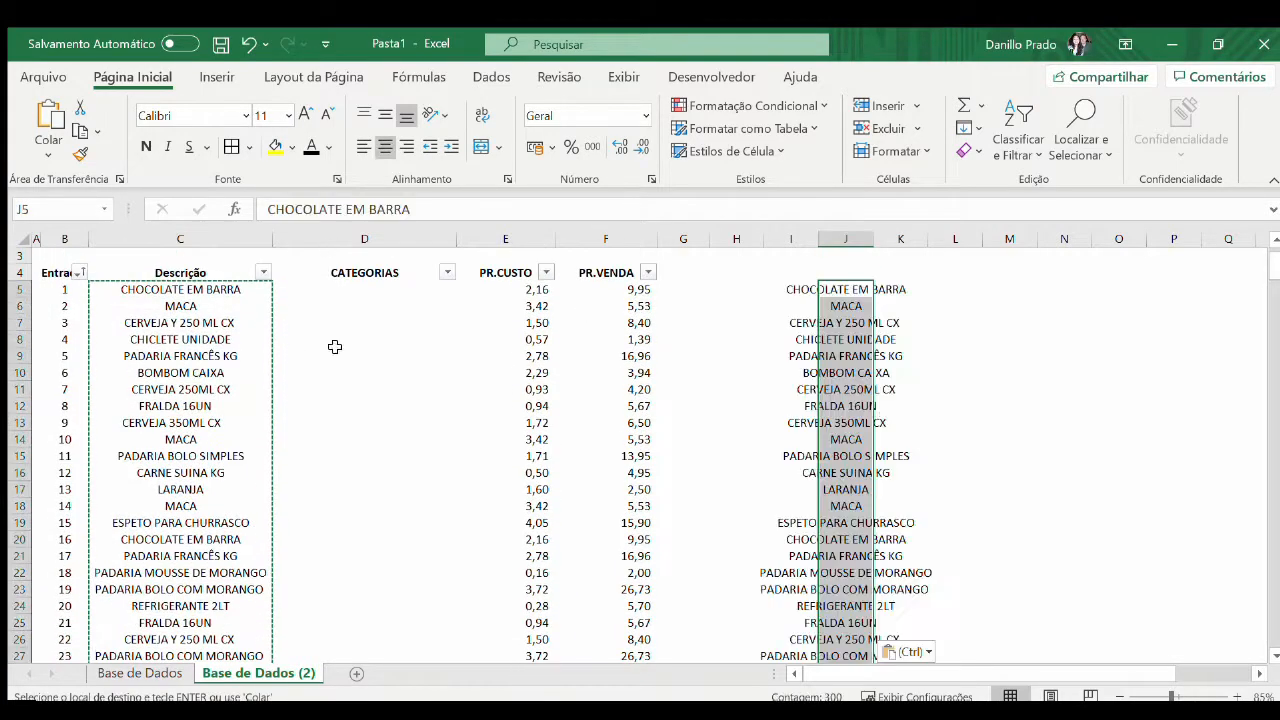
Remove the duplicates from the pasted descriptions in column J and fit the column width to its contents
{"action": "left_click", "coordinate": [490, 79]}
{"action": "left_click", "coordinate": [839, 127]}
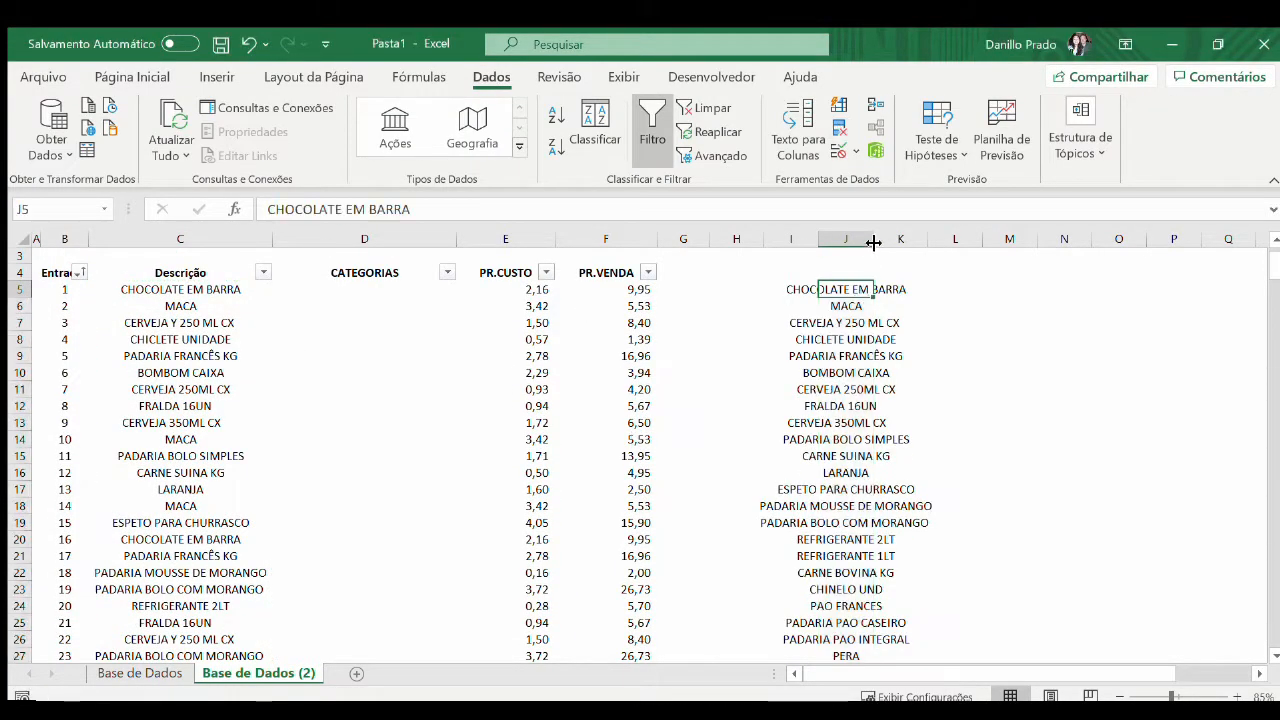
{"action": "double_click", "coordinate": [873, 239]}
{"action": "key", "text": "ctrl+shift+Down"}
{"action": "key", "text": "ctrl+Up"}
{"action": "key", "text": "ctrl+Down"}
{"action": "key", "text": "ctrl+shift+Down"}
{"action": "key", "text": "Up"}
{"action": "key", "text": "Down"}
{"action": "key", "text": "Right"}
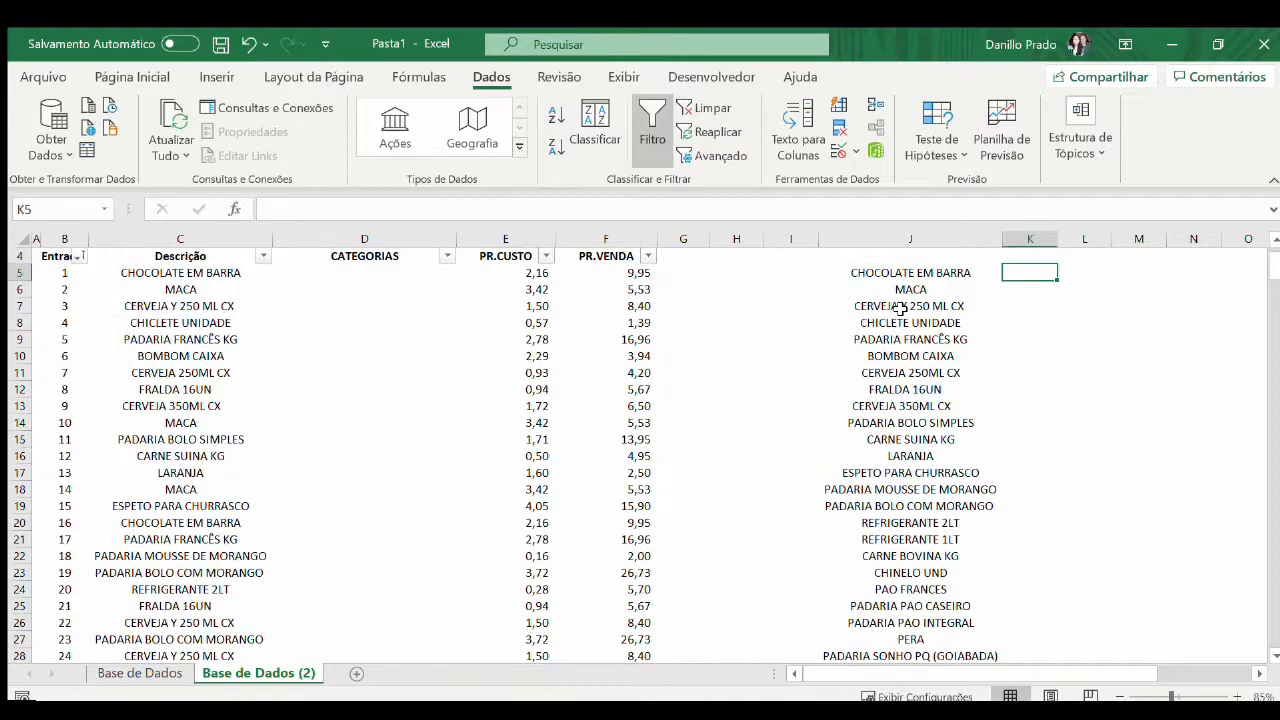
Start a PROCV formula in K5 with $J5 as the lookup value
{"action": "scroll", "coordinate": [892, 401], "scroll_direction": "up", "scroll_amount": 1}
{"action": "type", "text": "=PROCV("}
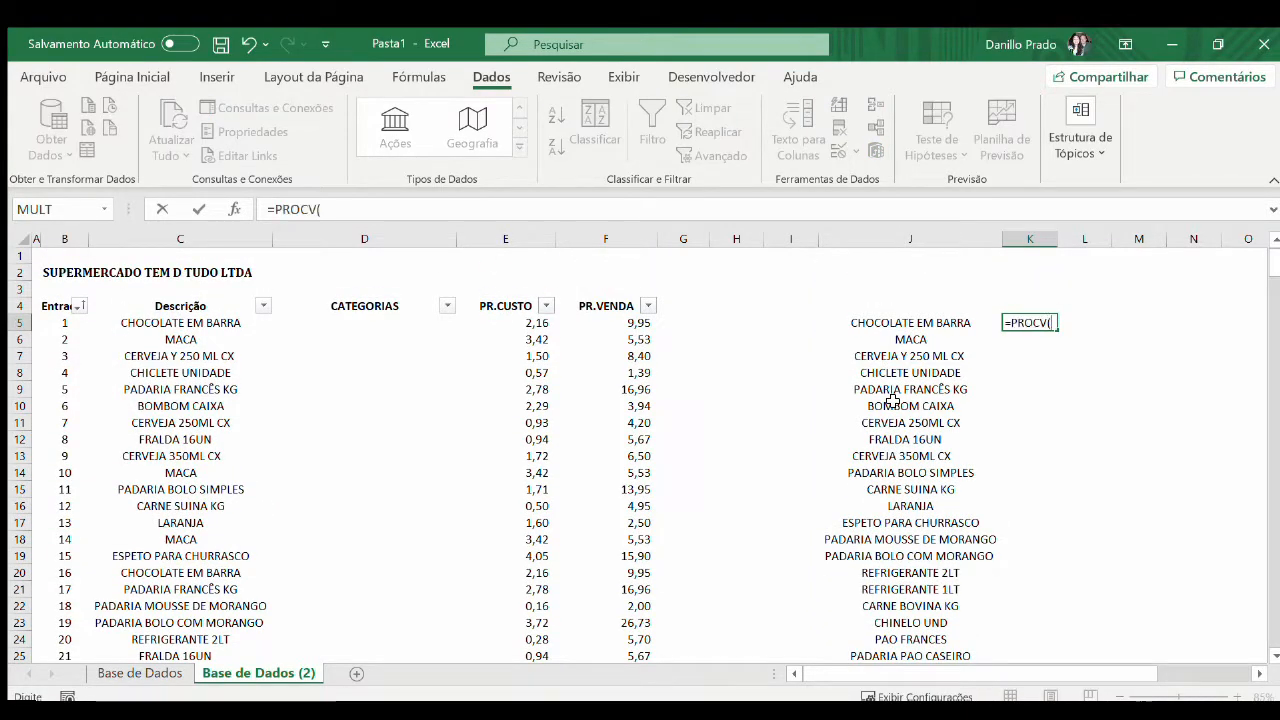
{"action": "key", "text": "Left"}
{"action": "key", "text": "F4"}
{"action": "key", "text": "F4"}
Use columns $C:$D of the Base de Dados sheet as the lookup table and 2 as the column index
{"action": "key", "text": "F4"}
{"action": "type", "text": ";"}
{"action": "key", "text": "ctrl+Page_Up"}
{"action": "key", "text": "Down"}
{"action": "key", "text": "Right"}
{"action": "key", "text": "Right"}
{"action": "key", "text": "ctrl+space"}
{"action": "key", "text": "shift+Right"}
{"action": "key", "text": "F4"}
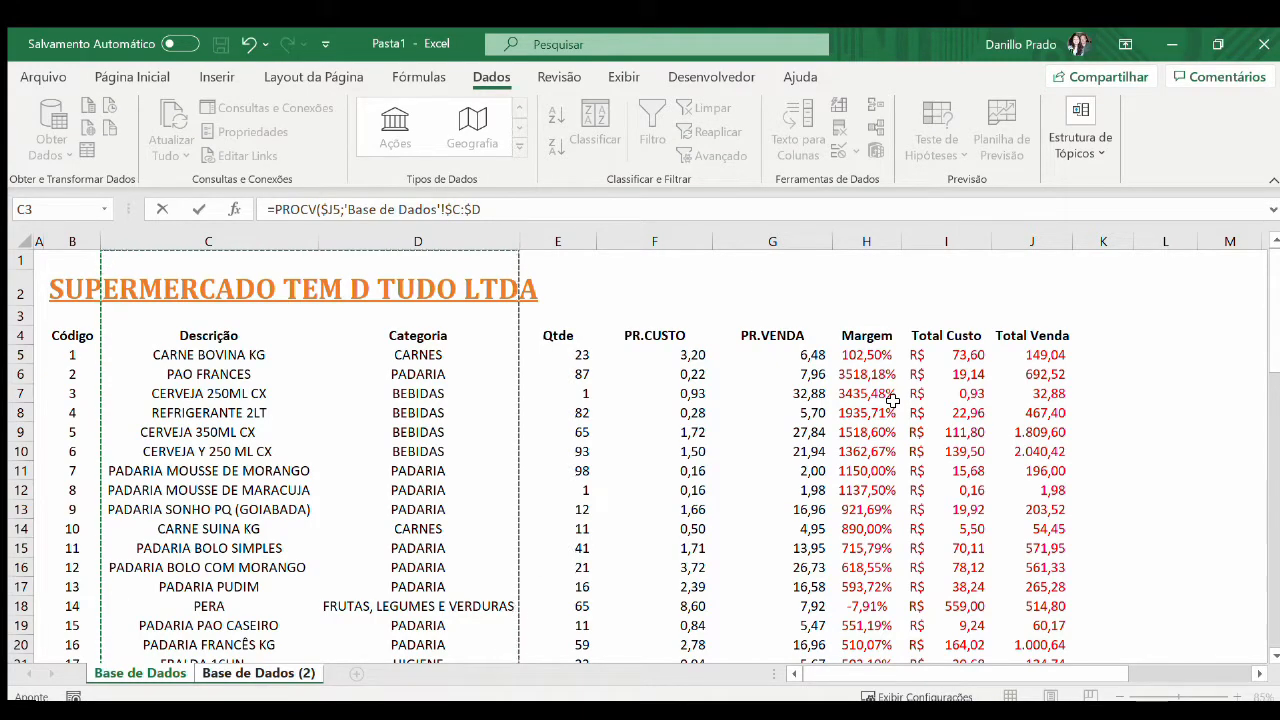
{"action": "type", "text": ";2"}
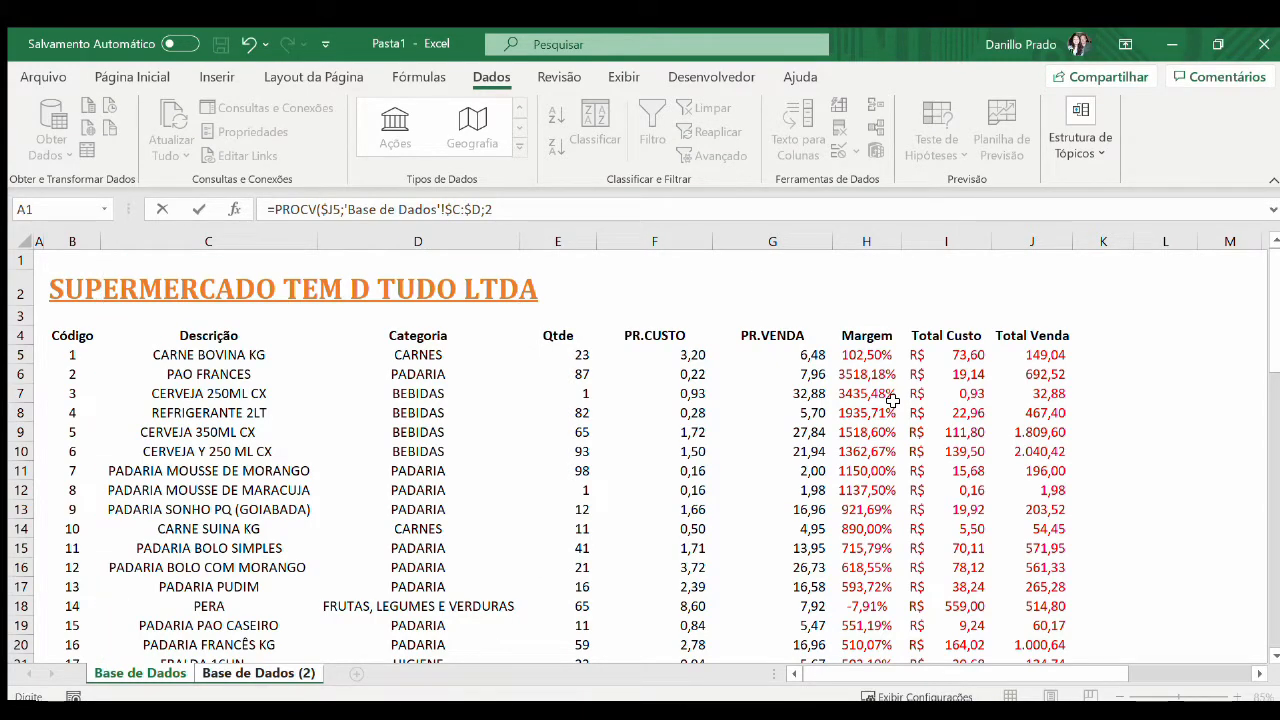
Copy the category lookup formula into column K down to row 34 and fit the column width to its contents
{"action": "key", "text": "ctrl+Down"}
{"action": "key", "text": "Right"}
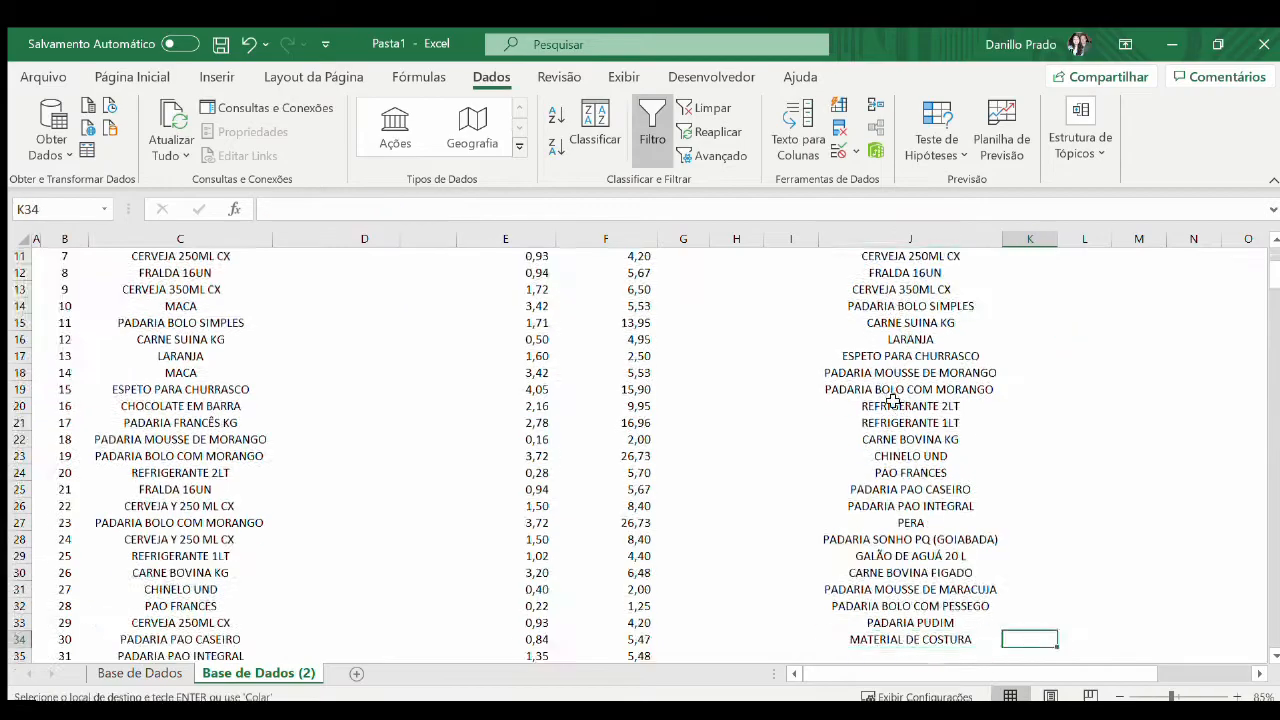
{"action": "key", "text": "ctrl+shift+Up"}
{"action": "key", "text": "ctrl+v"}
{"action": "scroll", "coordinate": [1054, 289], "scroll_direction": "up", "scroll_amount": 2}
{"action": "double_click", "coordinate": [1057, 240]}
{"action": "scroll", "coordinate": [1031, 272], "scroll_direction": "down", "scroll_amount": 1}
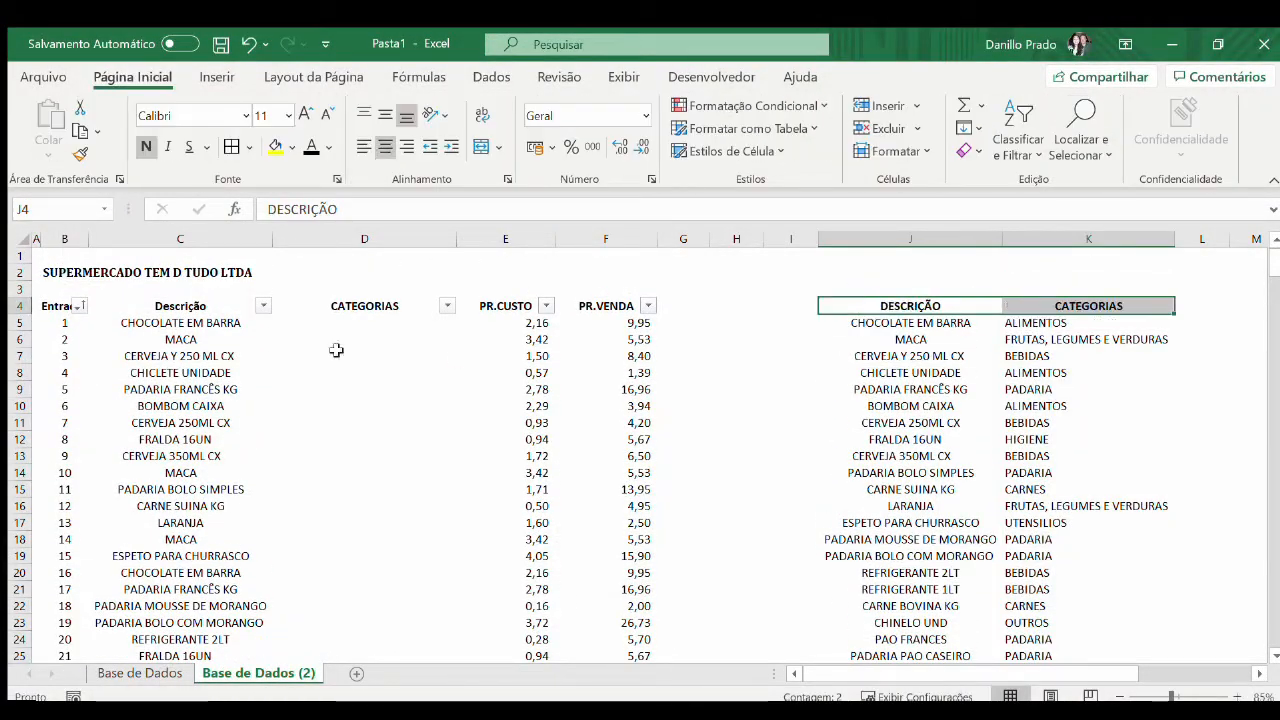
Enter =PROCV($C5;$J:$K;2;FALSO) in D5 to look up the product's category
{"action": "type", "text": "=PROCV($C5;$J:$K;"}
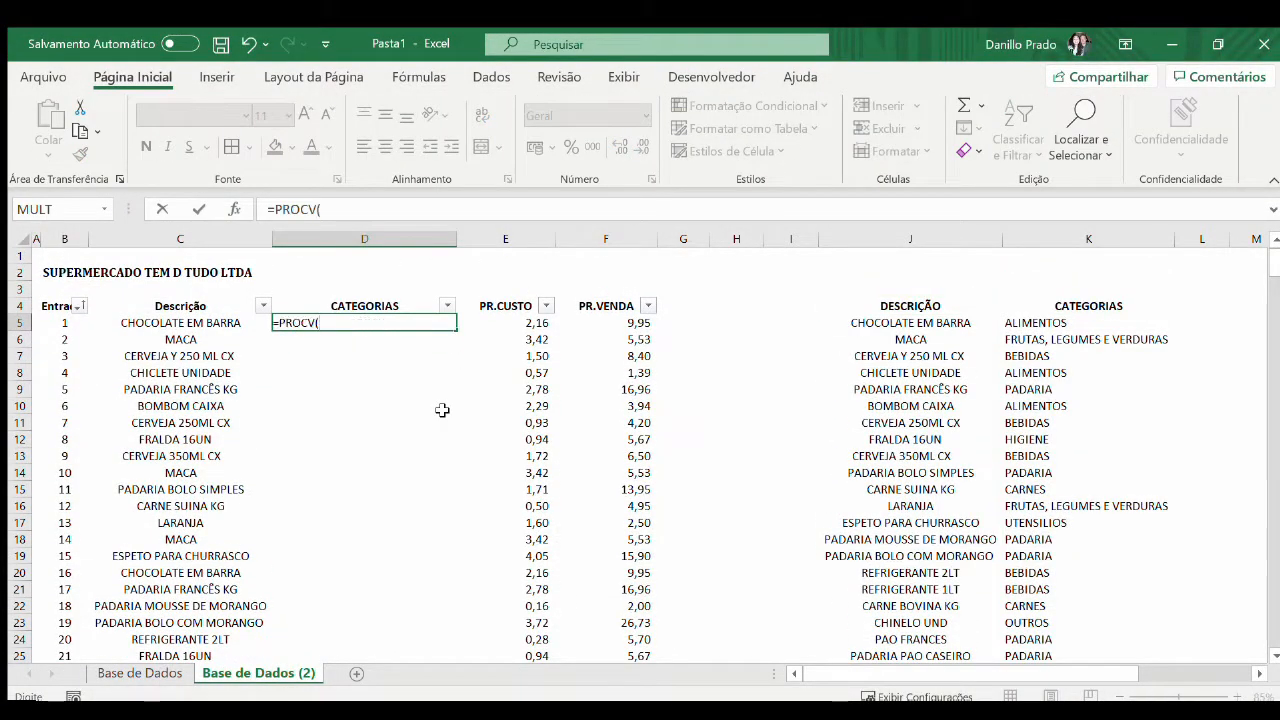
{"action": "type", "text": "2;FALSO)"}
{"action": "key", "text": "Return"}
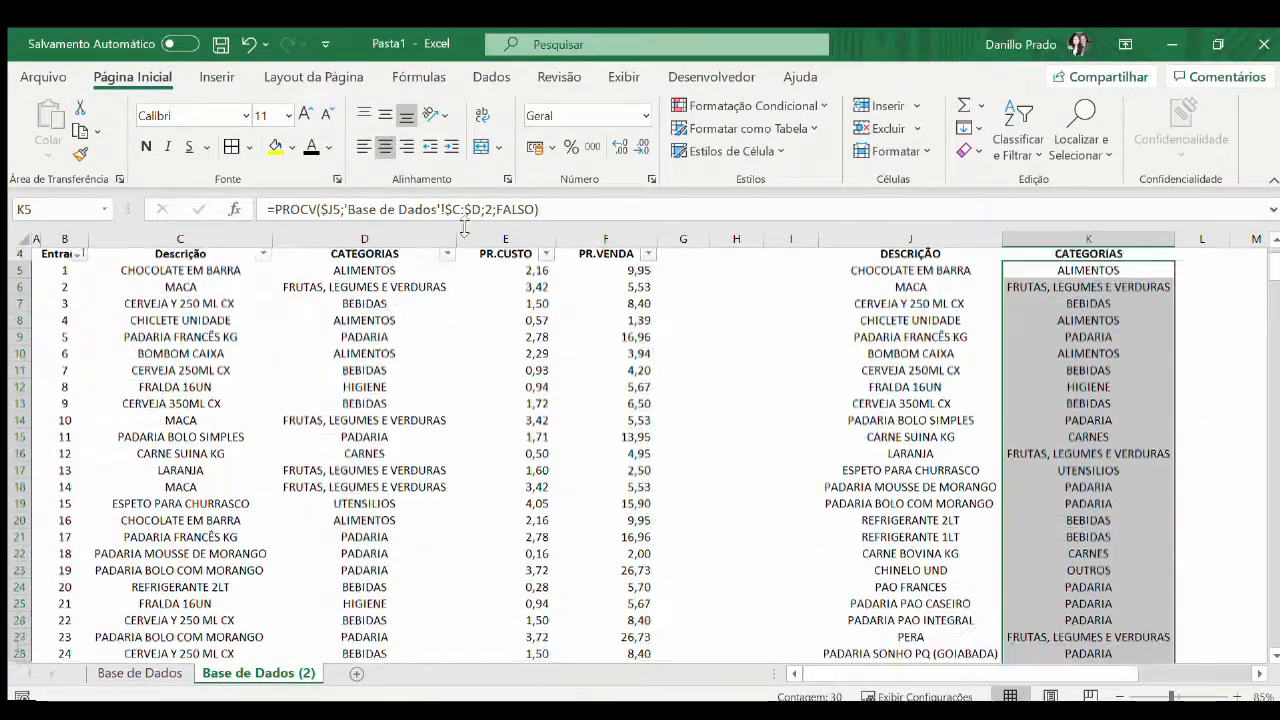
Place the DESCRIÇÃO and CATEGORIAS table at B2 of a new sheet and hide that sheet's gridlines
{"action": "left_click", "coordinate": [860, 355]}
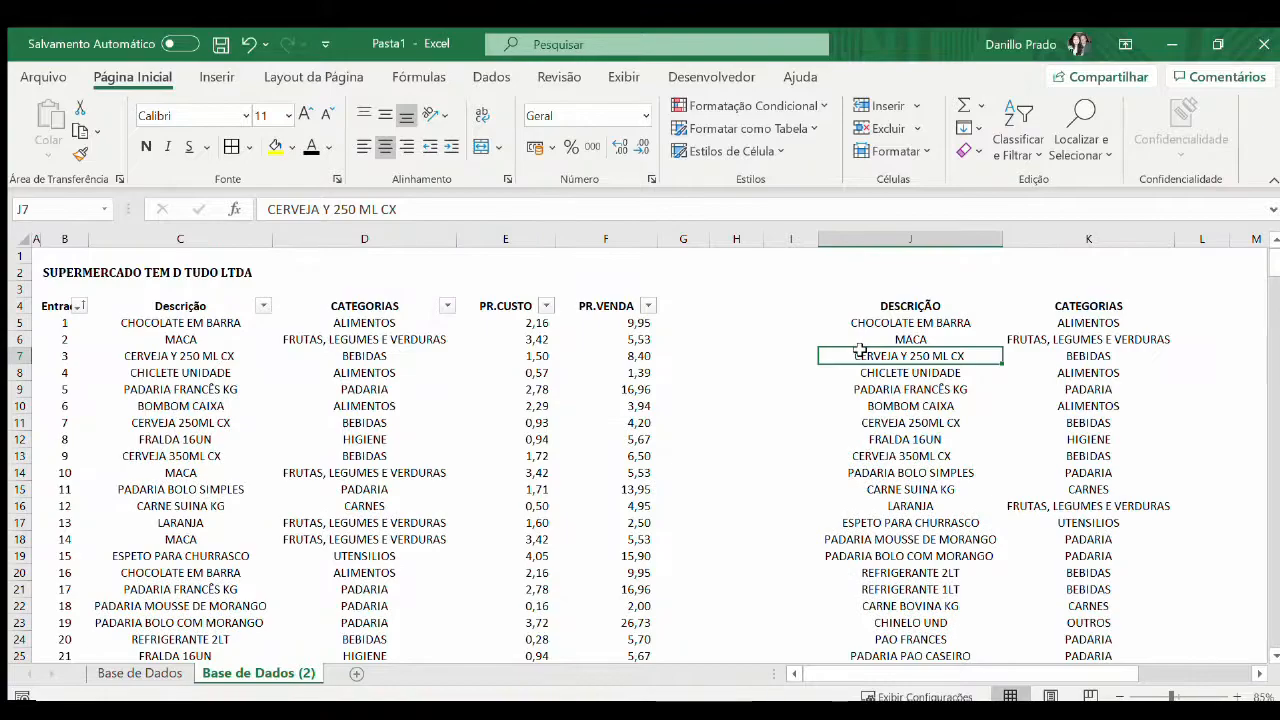
{"action": "left_click", "coordinate": [324, 338]}
{"action": "key", "text": "Left"}
{"action": "left_click", "coordinate": [396, 323]}
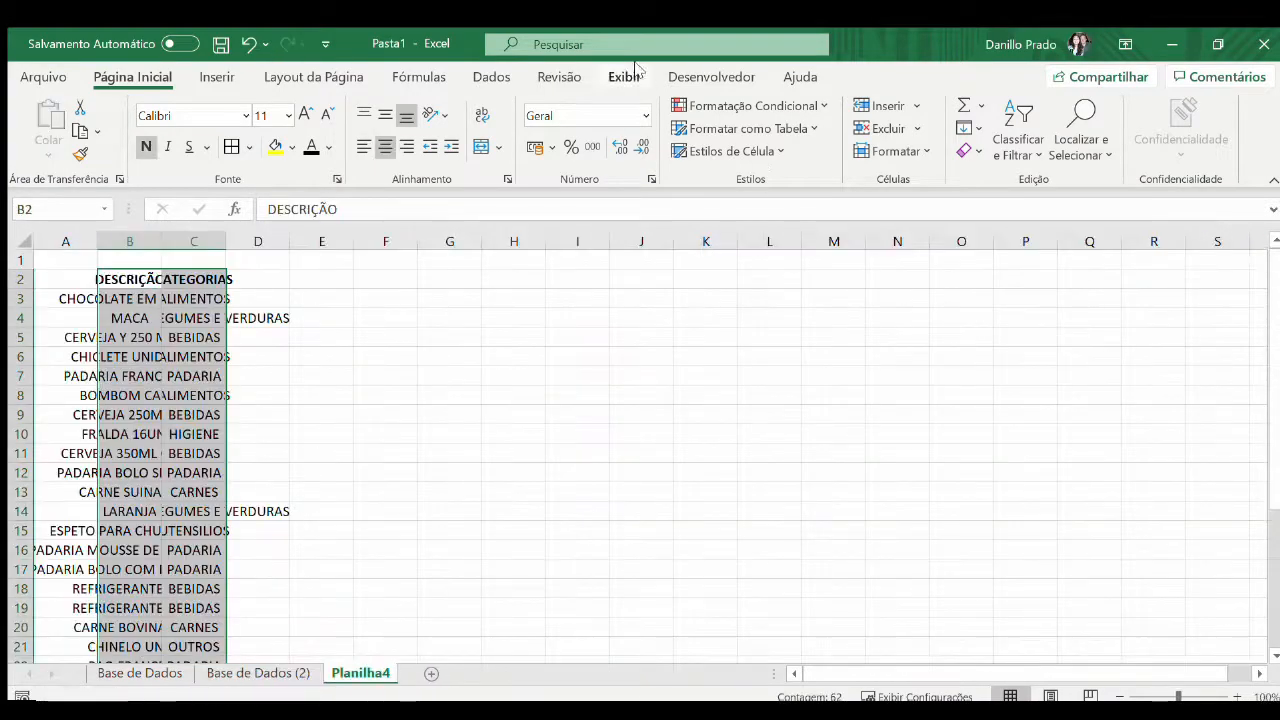
{"action": "left_click", "coordinate": [625, 76]}
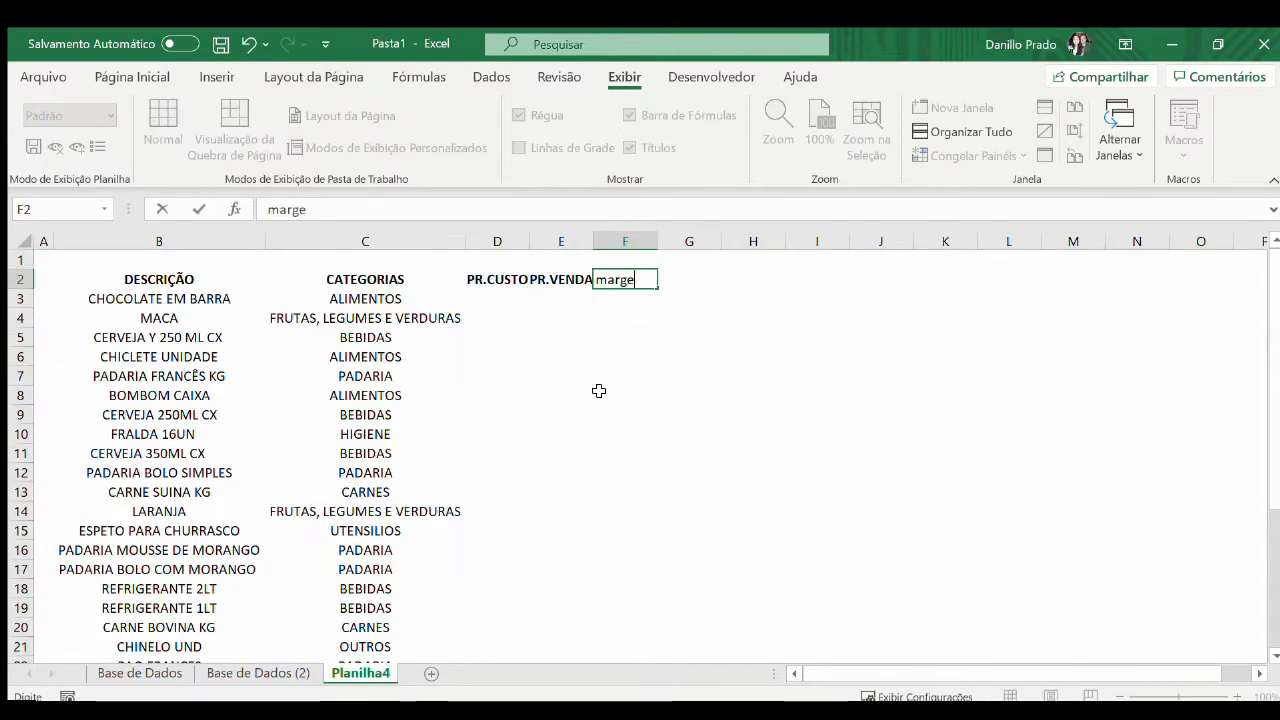
Add the headings PR.CUSTO, PR.VENDA, MARGEM, TOTAL CUSTOS and TOTAL VENDAS in D2:H2 and fit their column widths
{"action": "type", "text": "M"}
{"action": "key", "text": "Tab"}
{"action": "type", "text": "TOTAL CUSTOS"}
{"action": "key", "text": "Tab"}
{"action": "type", "text": "TOTAL VENDAS"}
{"action": "key", "text": "shift+Left"}
{"action": "key", "text": "shift+Left"}
{"action": "key", "text": "shift+Left"}
{"action": "key", "text": "ctrl+space"}
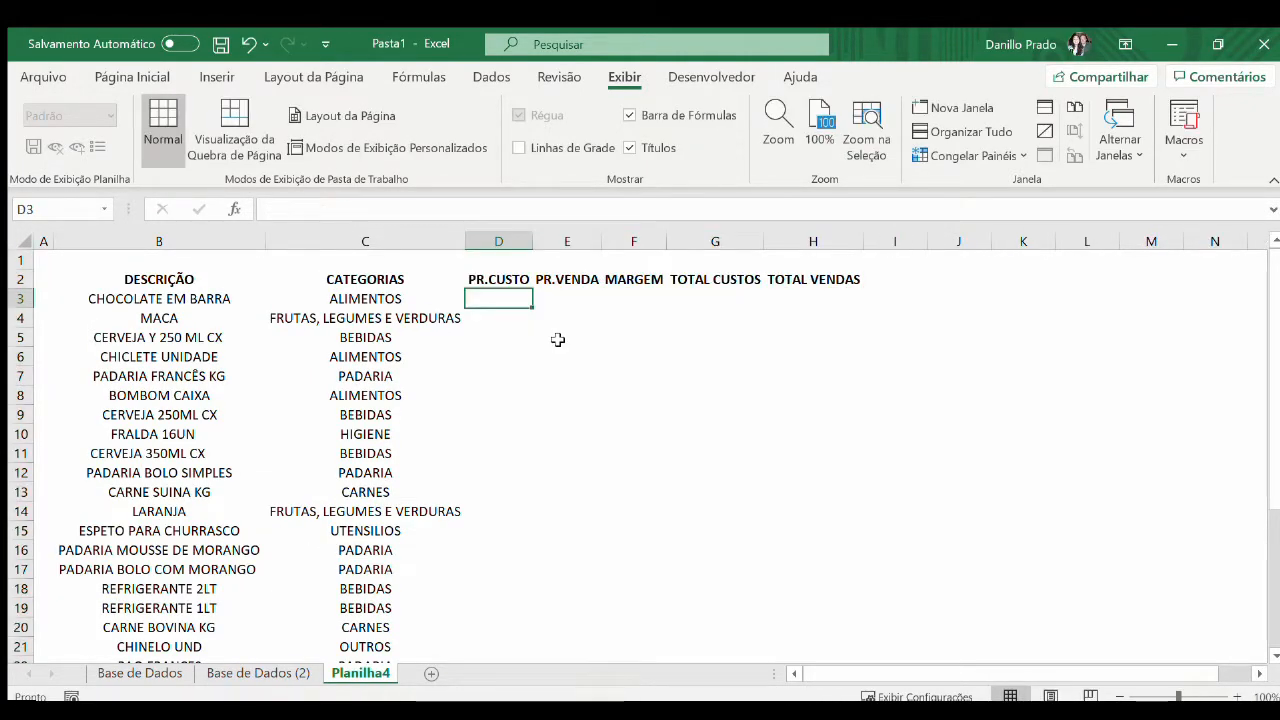
Enter =PROCV($B3;'Base de Dados (2)'!$C:$F;3;FALSO) in D3 to look up the cost price
{"action": "type", "text": "=PROCV($B3;"}
{"action": "key", "text": "ctrl+Page_Up"}
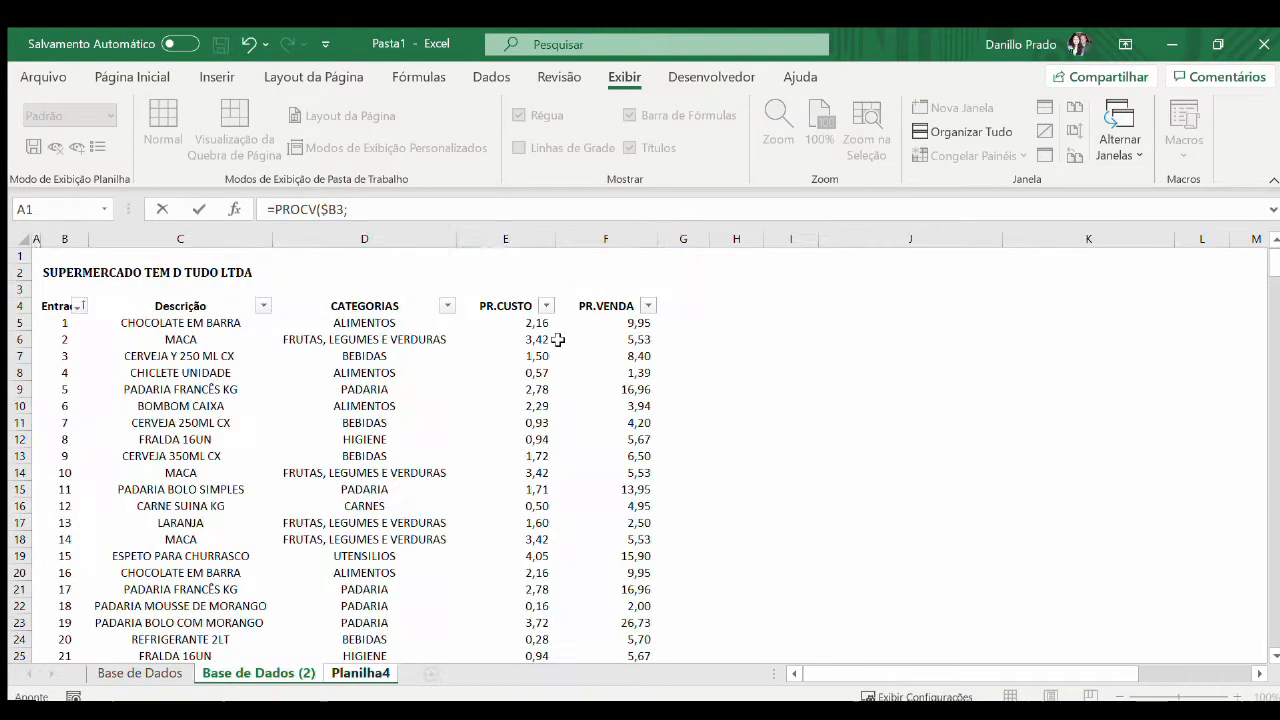
{"action": "key", "text": "Right"}
{"action": "key", "text": "Right"}
{"action": "key", "text": "ctrl+space"}
{"action": "key", "text": "shift+Right"}
{"action": "key", "text": "shift+Right"}
{"action": "key", "text": "shift+Right"}
{"action": "key", "text": "F4"}
{"action": "type", "text": ";3;FALSO)"}
{"action": "key", "text": "Return"}
Copy the cost price formula down the PR.CUSTO column for all products
{"action": "key", "text": "Up"}
{"action": "key", "text": "ctrl+c"}
{"action": "key", "text": "shift+Down"}
{"action": "key", "text": "shift+Down"}
{"action": "key", "text": "shift+Down"}
{"action": "key", "text": "shift+Down"}
{"action": "key", "text": "shift+Down"}
{"action": "key", "text": "shift+Down"}
{"action": "key", "text": "shift+Down"}
{"action": "key", "text": "shift+Down"}
{"action": "key", "text": "shift+Down"}
{"action": "key", "text": "shift+Down"}
{"action": "key", "text": "shift+Down"}
{"action": "key", "text": "shift+Down"}
{"action": "key", "text": "shift+Down"}
{"action": "key", "text": "shift+Down"}
{"action": "key", "text": "shift+Down"}
{"action": "key", "text": "shift+Down"}
{"action": "key", "text": "shift+Down"}
{"action": "key", "text": "shift+Down"}
{"action": "key", "text": "shift+Down"}
{"action": "key", "text": "shift+Down"}
{"action": "key", "text": "ctrl+v"}
Copy the PR.CUSTO formulas into the PR.VENDA column and change the column index to 4
{"action": "key", "text": "ctrl+c"}
{"action": "key", "text": "Right"}
{"action": "key", "text": "ctrl+v"}
{"action": "key", "text": "F2"}
{"action": "type", "text": "4"}
{"action": "key", "text": "ctrl+Return"}
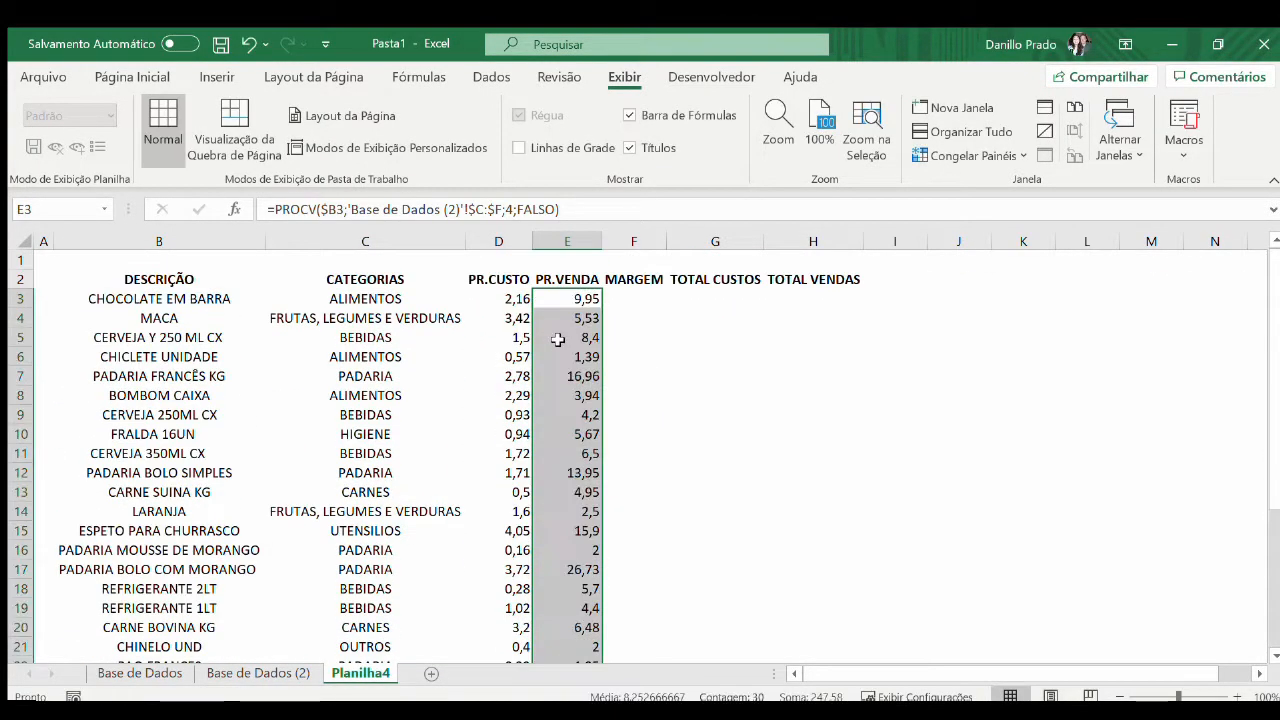
Enter =E3/D3-1 in F3 and copy it down the MARGEM column for all products
{"action": "key", "text": "Left"}
{"action": "key", "text": "ctrl+shift+Right"}
{"action": "key", "text": "ctrl+shift+Down"}
{"action": "key", "text": "Right"}
{"action": "key", "text": "Right"}
{"action": "type", "text": "="}
{"action": "key", "text": "Left"}
{"action": "type", "text": "/"}
{"action": "key", "text": "Left"}
{"action": "key", "text": "Left"}
{"action": "type", "text": "-1"}
{"action": "key", "text": "ctrl+Return"}
{"action": "key", "text": "ctrl+v"}
Format the MARGEM values as percentages with two decimal places
{"action": "left_click", "coordinate": [132, 77]}
{"action": "left_click", "coordinate": [571, 147]}
{"action": "double_click", "coordinate": [620, 147]}
{"action": "scroll", "coordinate": [642, 297], "scroll_direction": "up", "scroll_amount": 7}
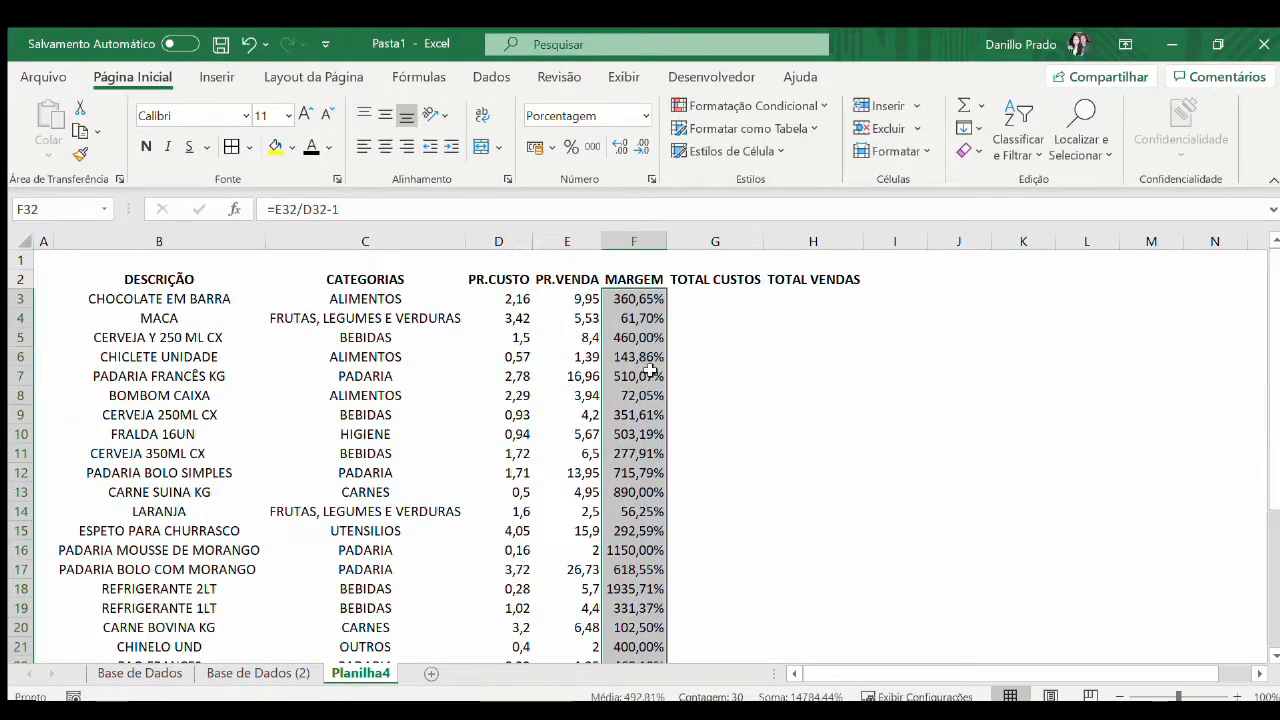
Insert a column before PR.CUSTO and give it the heading QUANTIDADE in D2
{"action": "left_click", "coordinate": [715, 298]}
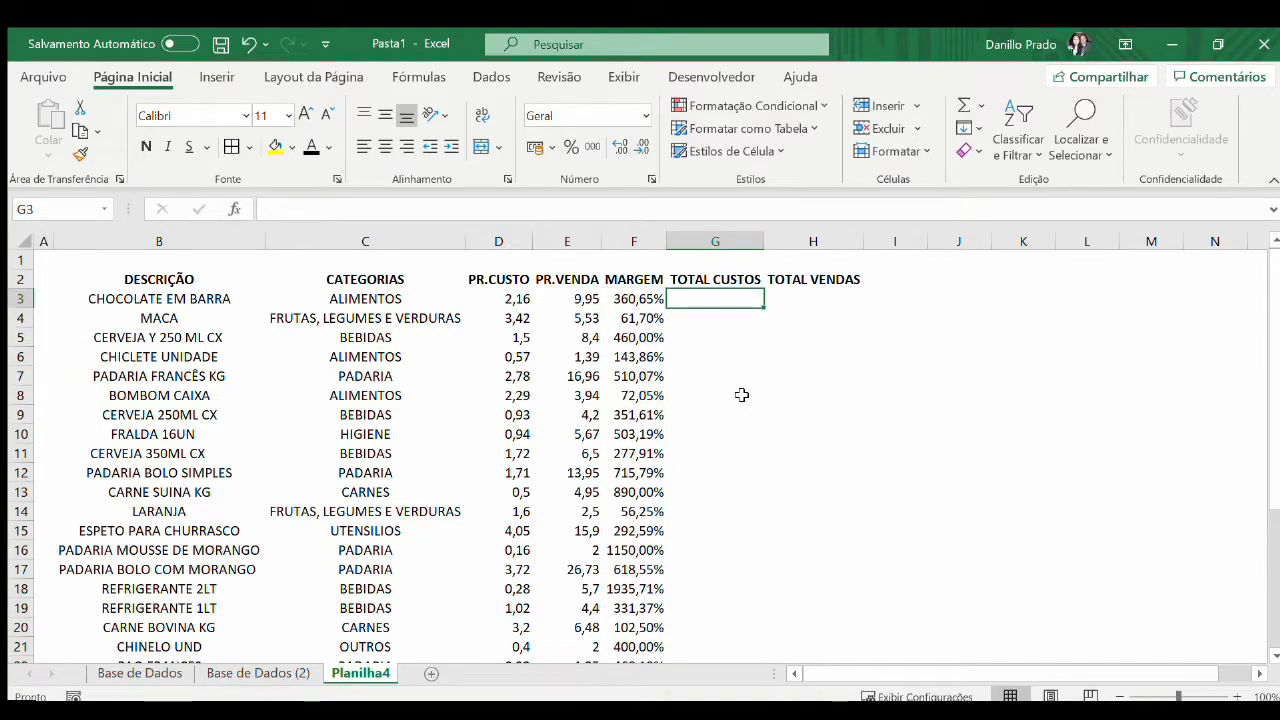
{"action": "key", "text": "Left"}
{"action": "key", "text": "Left"}
{"action": "key", "text": "Left"}
{"action": "key", "text": "ctrl+space"}
{"action": "key", "text": "ctrl+plus"}
{"action": "key", "text": "Up"}
{"action": "type", "text": "QUANTIDADE"}
{"action": "key", "text": "Return"}
Start a CONT.SE formula in D3 with column C of the Base de Dados (2) sheet as the range
{"action": "type", "text": "=CONT.SE("}
{"action": "key", "text": "ctrl+Page_Up"}
{"action": "key", "text": "Right"}
{"action": "key", "text": "Right"}
{"action": "key", "text": "ctrl+space"}
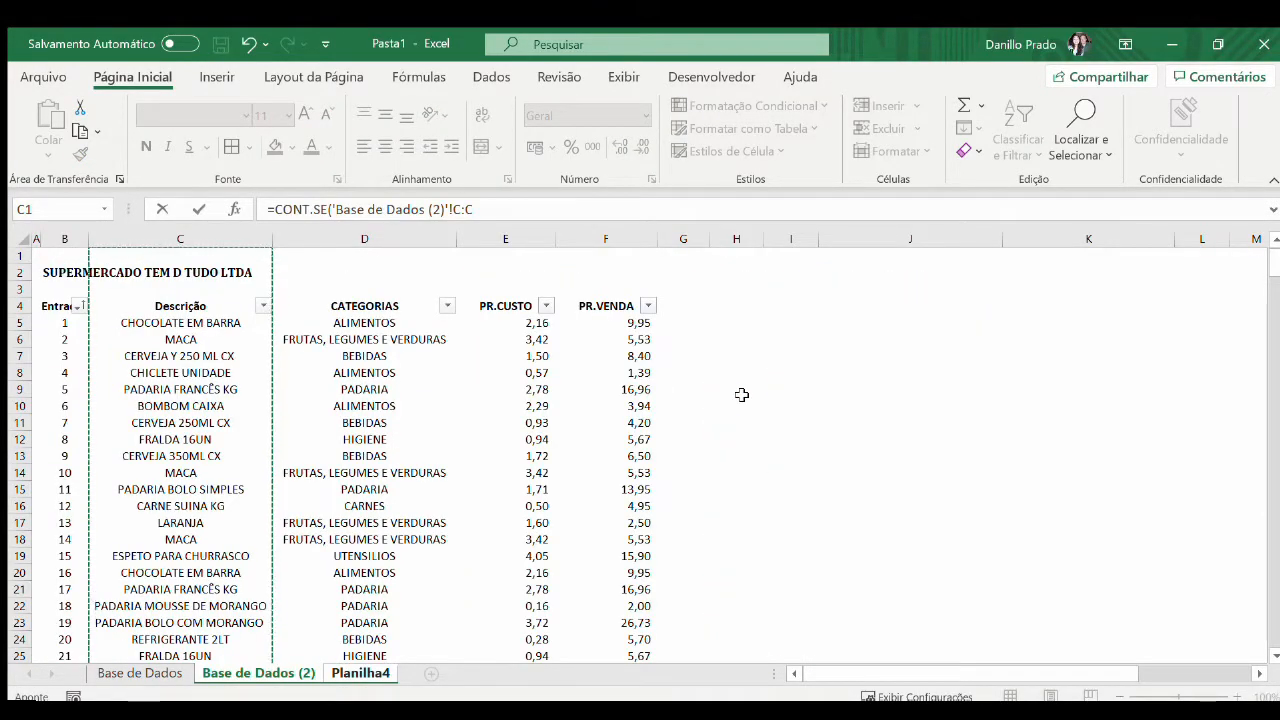
Complete the CONT.SE formula in D3 with Planilha4!$B3 as the criterion
{"action": "type", "text": ";"}
{"action": "key", "text": "ctrl+Page_Down"}
{"action": "key", "text": "Left"}
{"action": "key", "text": "Left"}
{"action": "key", "text": "F4"}
{"action": "key", "text": "F4"}
{"action": "key", "text": "F4"}
{"action": "type", "text": ")"}
{"action": "key", "text": "ctrl+Return"}
Copy the count formula down the QUANTIDADE column to row 32 and check its last rows
{"action": "key", "text": "ctrl+c"}
{"action": "key", "text": "Left"}
{"action": "key", "text": "ctrl+Down"}
{"action": "key", "text": "Right"}
{"action": "key", "text": "ctrl+shift+Up"}
{"action": "key", "text": "ctrl+v"}
{"action": "key", "text": "Up"}
{"action": "key", "text": "F2"}
{"action": "key", "text": "Escape"}
{"action": "key", "text": "Up"}
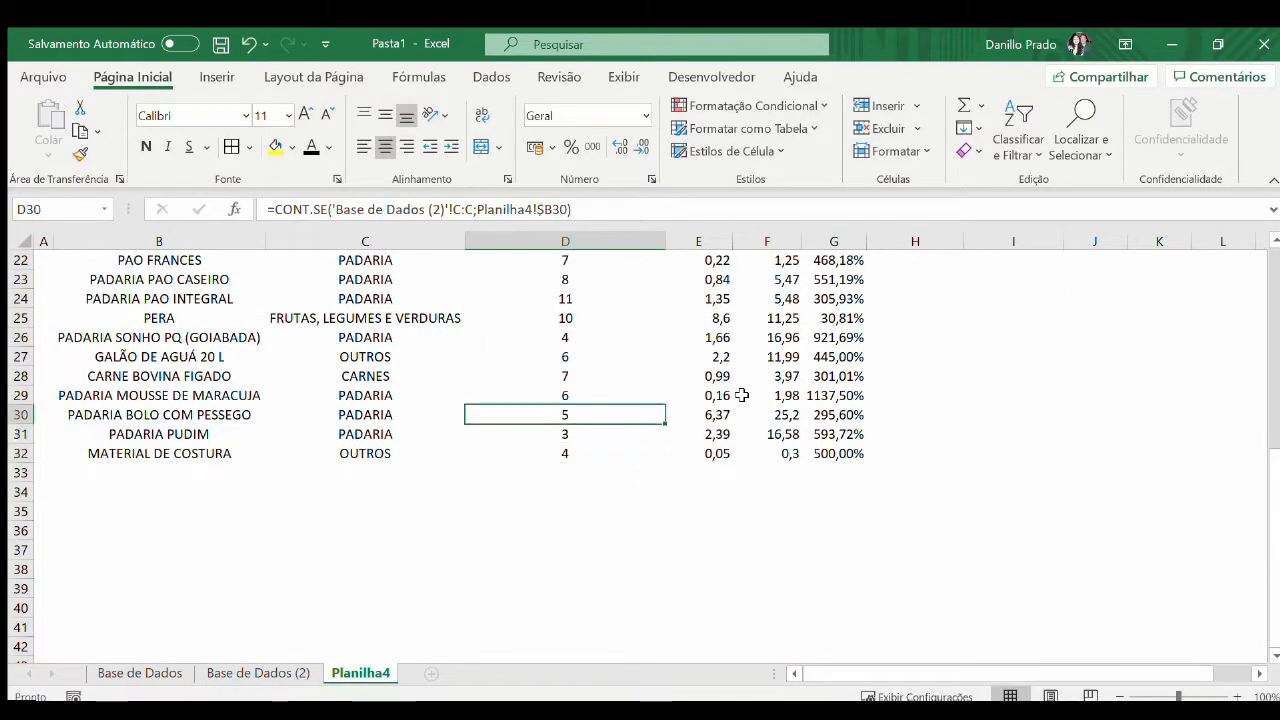
Fit the width of the QUANTIDADE column to its contents
{"action": "key", "text": "ctrl+Up"}
{"action": "key", "text": "Up"}
{"action": "key", "text": "Down"}
{"action": "double_click", "coordinate": [665, 241]}
Calculate the total cost in H3 by multiplying the quantity in D3 by the cost price in E3
{"action": "key", "text": "Right"}
{"action": "key", "text": "Right"}
{"action": "key", "text": "Right"}
{"action": "key", "text": "Right"}
{"action": "key", "text": "Down"}
{"action": "type", "text": "="}
{"action": "key", "text": "Left"}
{"action": "key", "text": "Left"}
{"action": "key", "text": "Left"}
{"action": "key", "text": "Left"}
{"action": "type", "text": "*"}
{"action": "key", "text": "Left"}
{"action": "key", "text": "Left"}
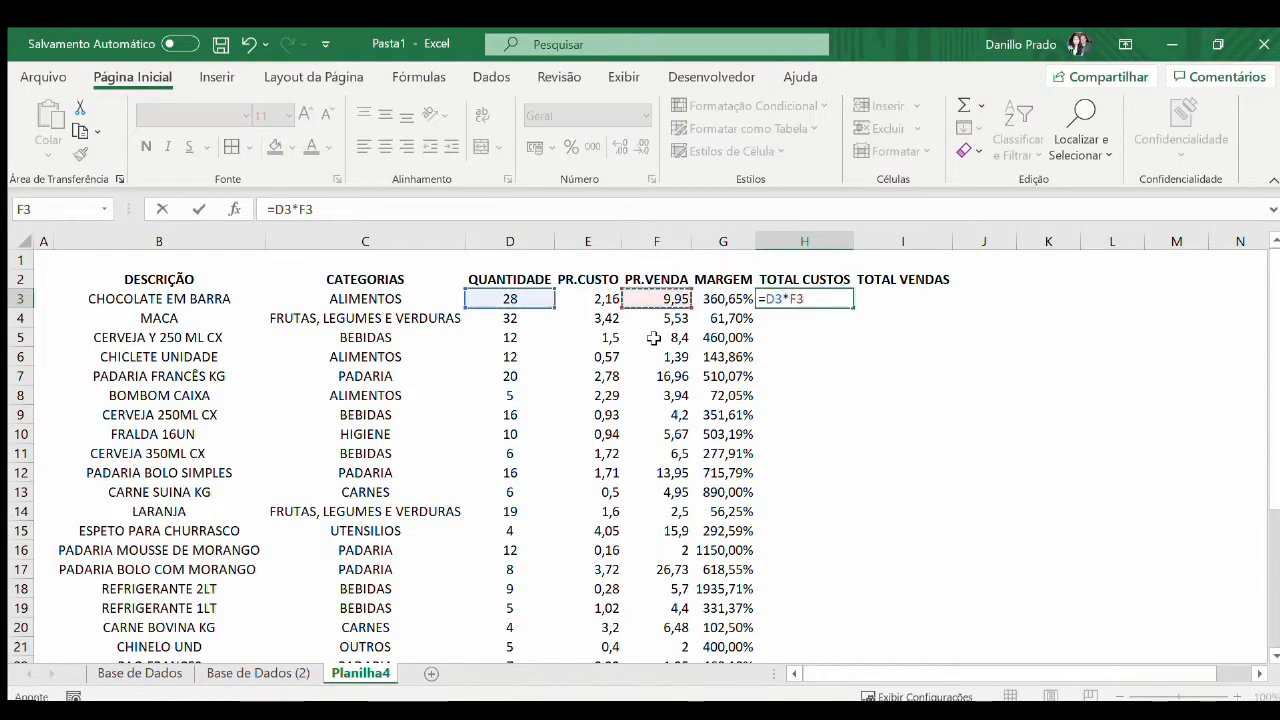
{"action": "key", "text": "Left"}
{"action": "key", "text": "ctrl+Return"}
Copy the H3 formula down the TOTAL CUSTOS column to the last product row
{"action": "key", "text": "ctrl+c"}
Calculate the total sales in I3 by multiplying the product's sale price by its quantity
{"action": "key", "text": "Left"}
{"action": "key", "text": "ctrl+Down"}
{"action": "key", "text": "Right"}
{"action": "key", "text": "ctrl+shift+Up"}
{"action": "key", "text": "ctrl+v"}
{"action": "key", "text": "Escape"}
{"action": "key", "text": "Right"}
{"action": "type", "text": "="}
{"action": "key", "text": "Left"}
{"action": "key", "text": "Left"}
{"action": "key", "text": "Left"}
{"action": "key", "text": "Left"}
{"action": "key", "text": "Left"}
{"action": "type", "text": "*"}
Copy the I3 formula down the TOTAL VENDAS column to the last product row
{"action": "key", "text": "Left"}
{"action": "key", "text": "Left"}
{"action": "key", "text": "Left"}
{"action": "key", "text": "ctrl+Return"}
{"action": "key", "text": "ctrl+c"}
{"action": "key", "text": "Left"}
{"action": "key", "text": "ctrl+Down"}
{"action": "key", "text": "Right"}
{"action": "key", "text": "ctrl+shift+Up"}
{"action": "key", "text": "ctrl+v"}
{"action": "key", "text": "Return"}
Format the TOTAL CUSTOS and TOTAL VENDAS values as R$ currency
{"action": "left_click", "coordinate": [826, 302]}
{"action": "key", "text": "ctrl+shift+Right"}
{"action": "key", "text": "ctrl+shift+Down"}
{"action": "key", "text": "ctrl+shift+4"}
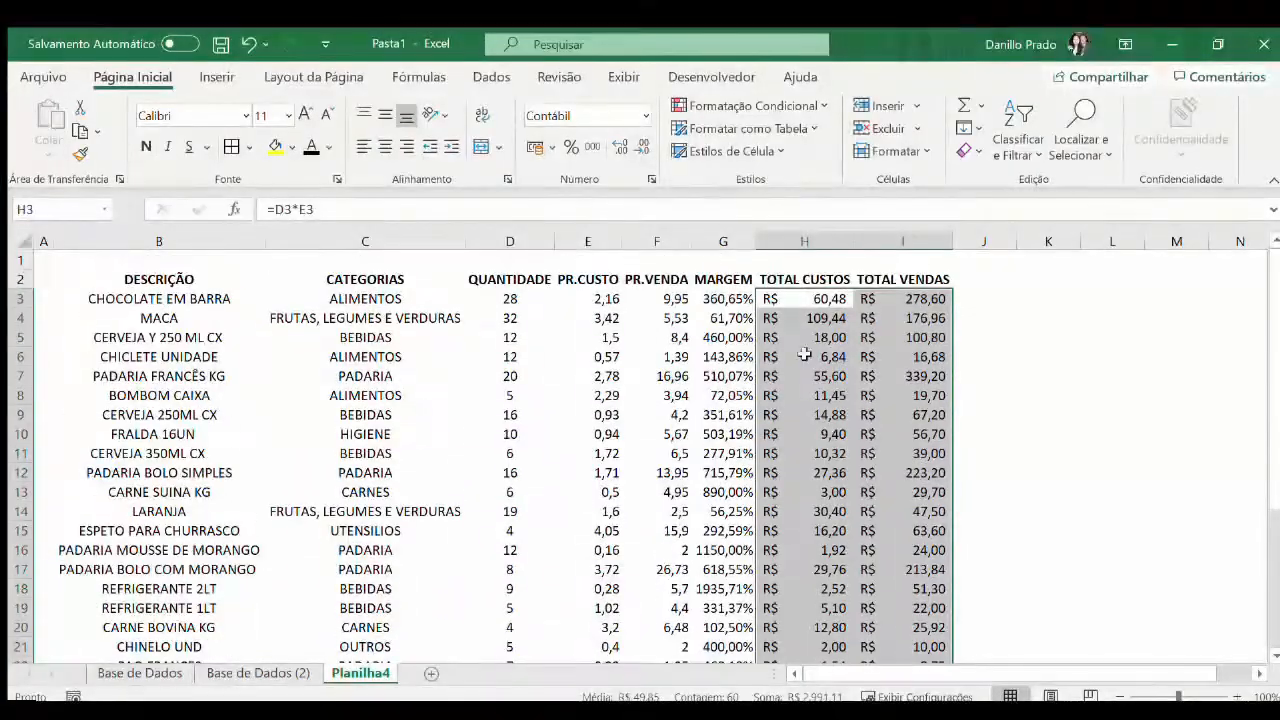
{"action": "left_click", "coordinate": [928, 299]}
{"action": "key", "text": "ctrl+Left"}
{"action": "left_click", "coordinate": [545, 283]}
{"action": "key", "text": "ctrl+shift+Down"}
{"action": "left_click_drag", "start_coordinate": [724, 281], "coordinate": [897, 310]}
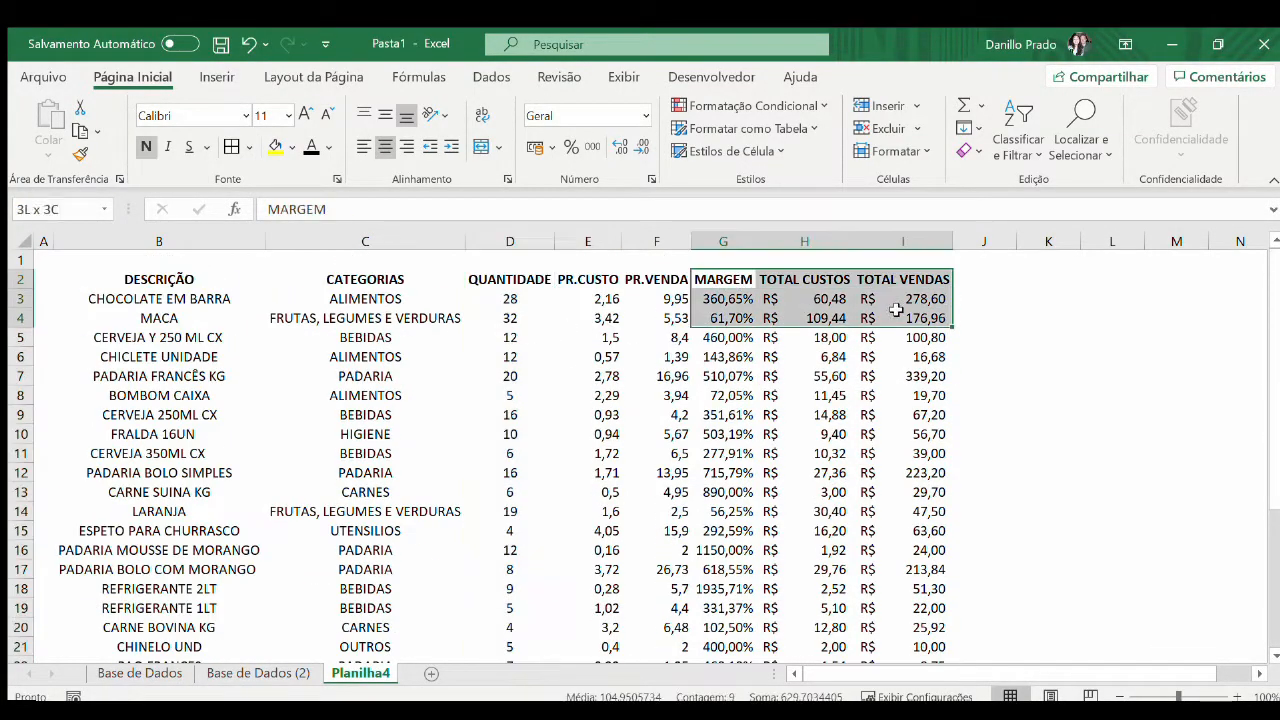
Color the text of the QUANTIDADE, MARGEM, TOTAL CUSTOS and TOTAL VENDAS columns red, headers included
{"action": "left_click", "coordinate": [510, 281]}
{"action": "key", "text": "ctrl+shift+Down"}
{"action": "key", "text": "ctrl+BackSpace"}
{"action": "left_click_drag", "start_coordinate": [723, 280], "coordinate": [900, 281]}
{"action": "key", "text": "ctrl+shift+Down"}
{"action": "left_click", "coordinate": [328, 147]}
{"action": "left_click", "coordinate": [331, 312]}
{"action": "key", "text": "ctrl+BackSpace"}
{"action": "left_click", "coordinate": [206, 314]}
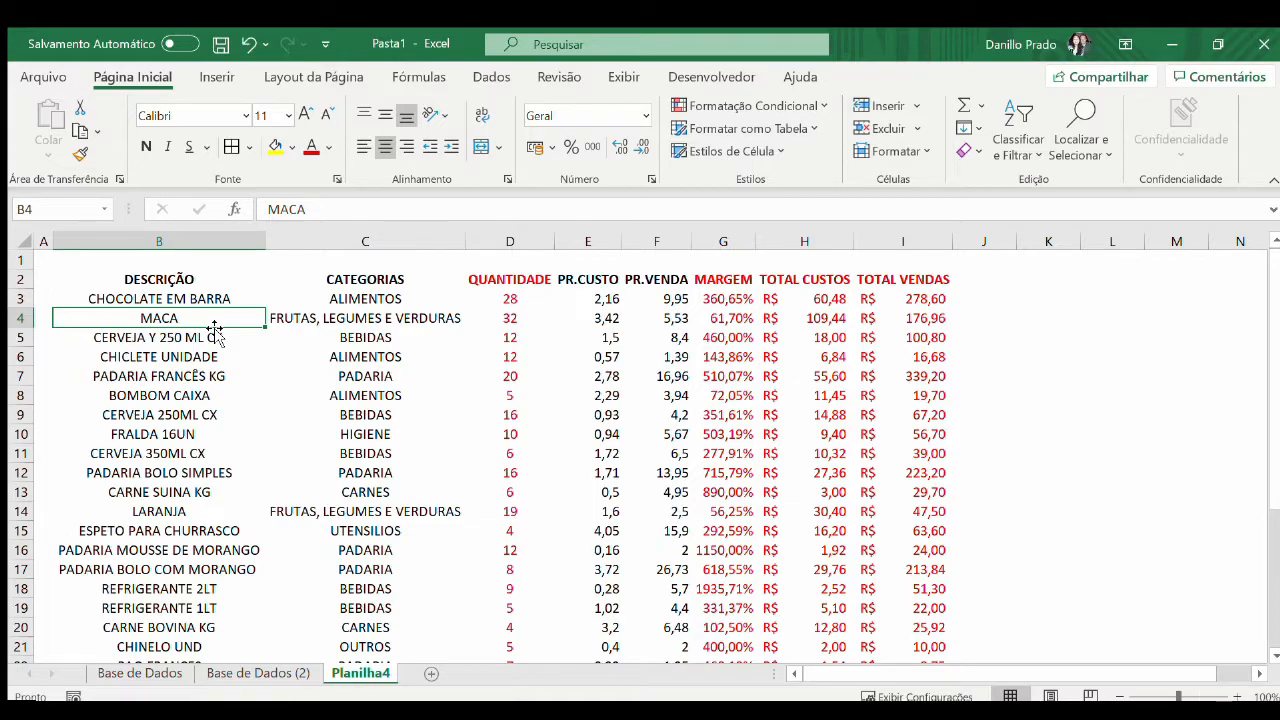
{"action": "key", "text": "alt+Tab"}
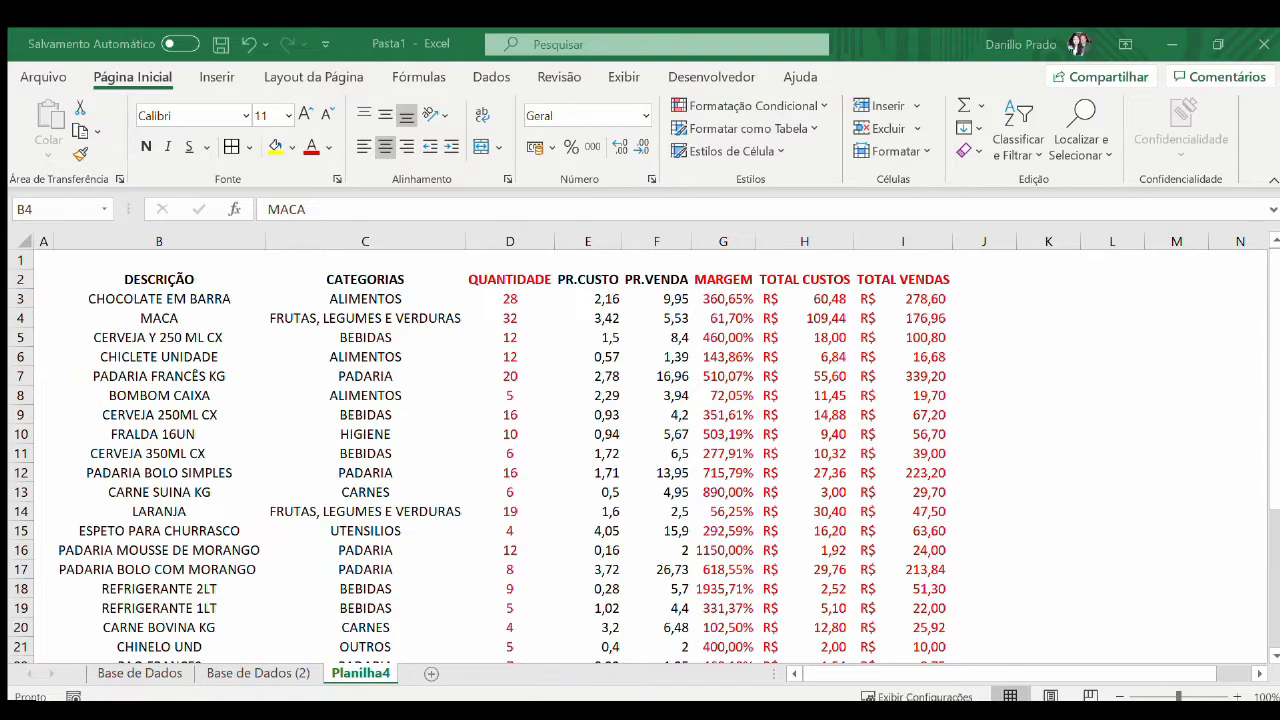
{"action": "key", "text": "Return"}
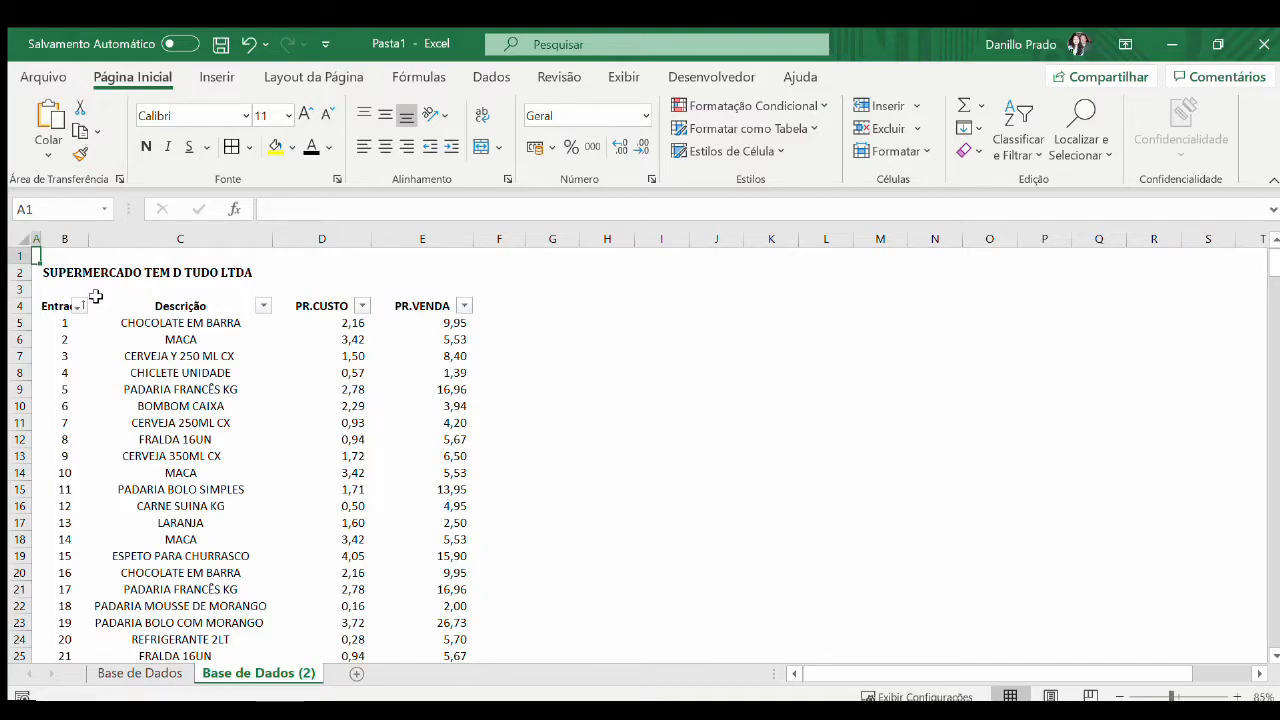
Insert a column before PR.CUSTO on the Base de Dados (2) sheet and give it the bold header CATEGORIAS in D4
{"action": "left_click", "coordinate": [348, 372]}
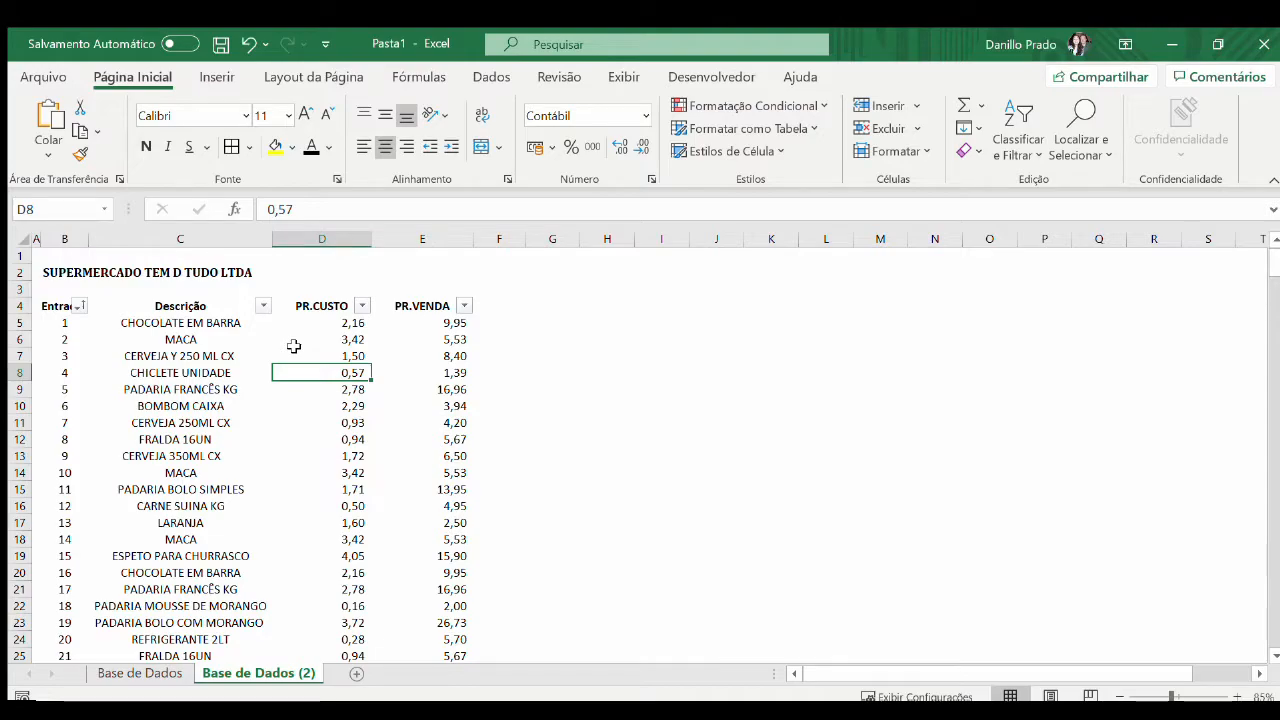
{"action": "key", "text": "ctrl+space"}
{"action": "key", "text": "ctrl+plus"}
{"action": "key", "text": "Up"}
{"action": "key", "text": "Up"}
{"action": "key", "text": "Up"}
{"action": "key", "text": "Up"}
{"action": "key", "text": "ctrl+n"}
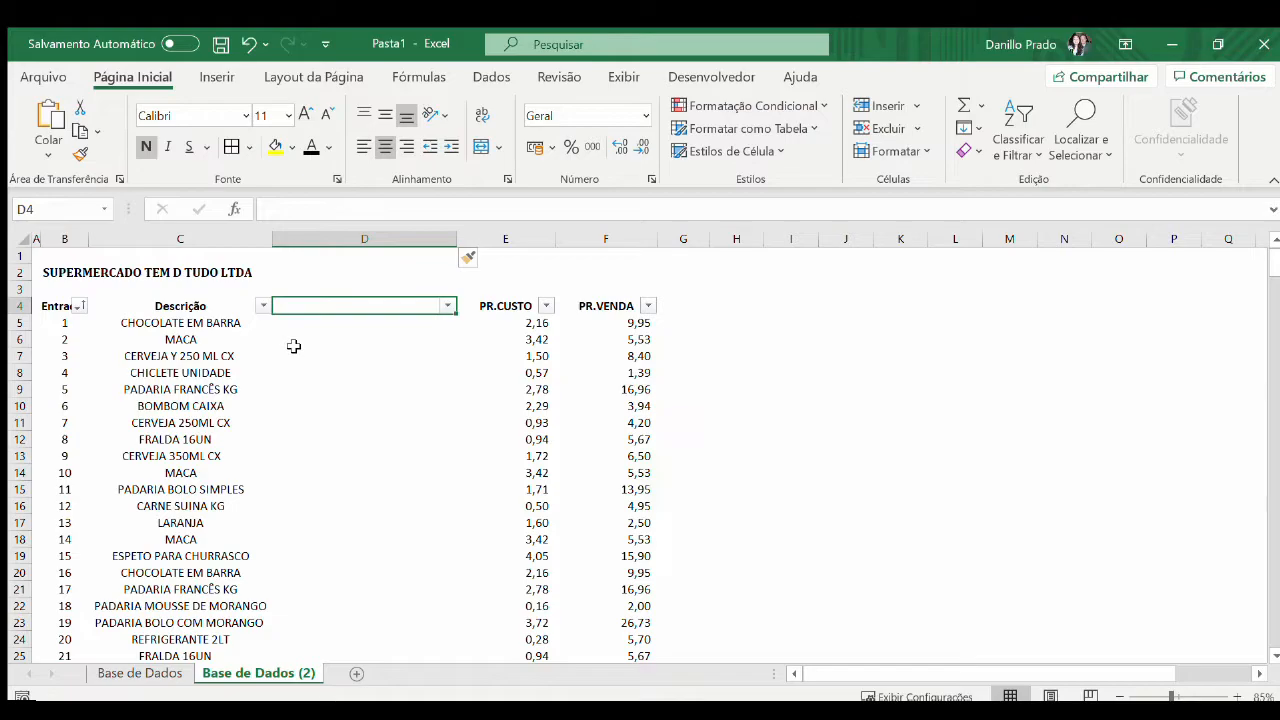
{"action": "type", "text": "CATEGORIAS"}
{"action": "key", "text": "Return"}
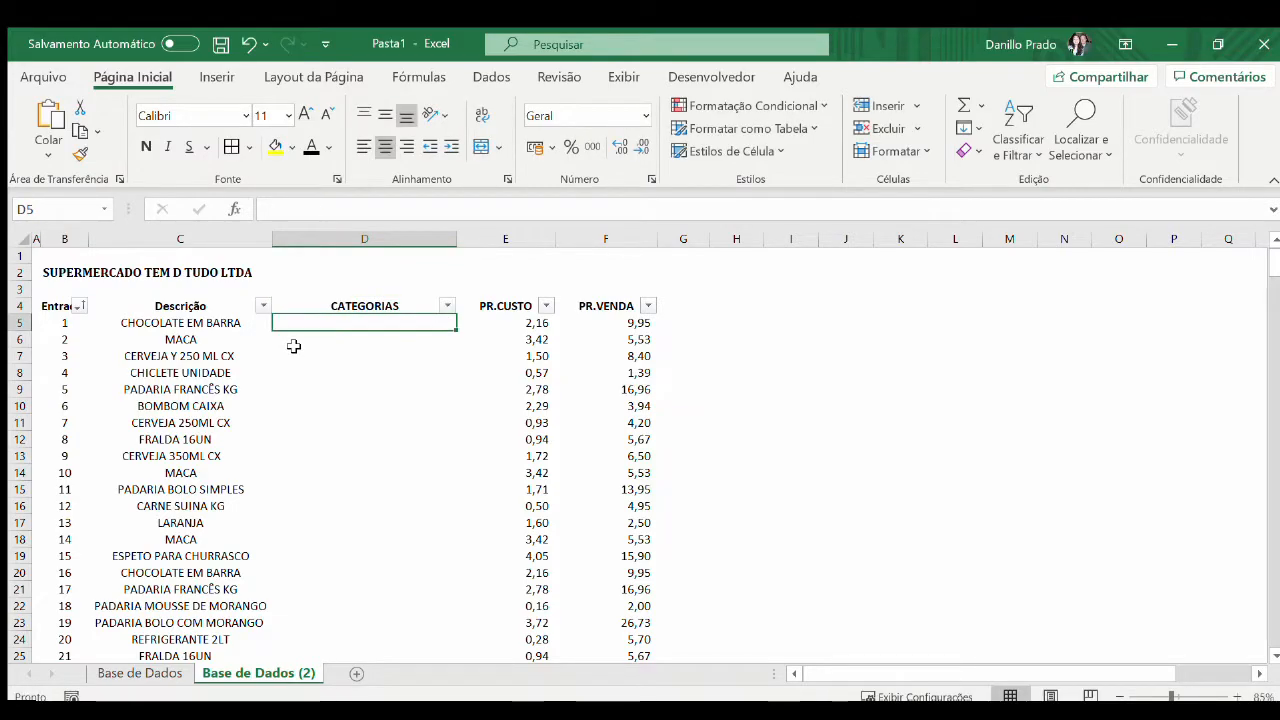
Look through the first product descriptions beside the empty CATEGORIAS column
{"action": "key", "text": "Left"}
{"action": "key", "text": "Down"}
{"action": "key", "text": "Down"}
{"action": "key", "text": "Down"}
{"action": "key", "text": "Down"}
{"action": "key", "text": "Down"}
{"action": "key", "text": "Down"}
{"action": "key", "text": "Down"}
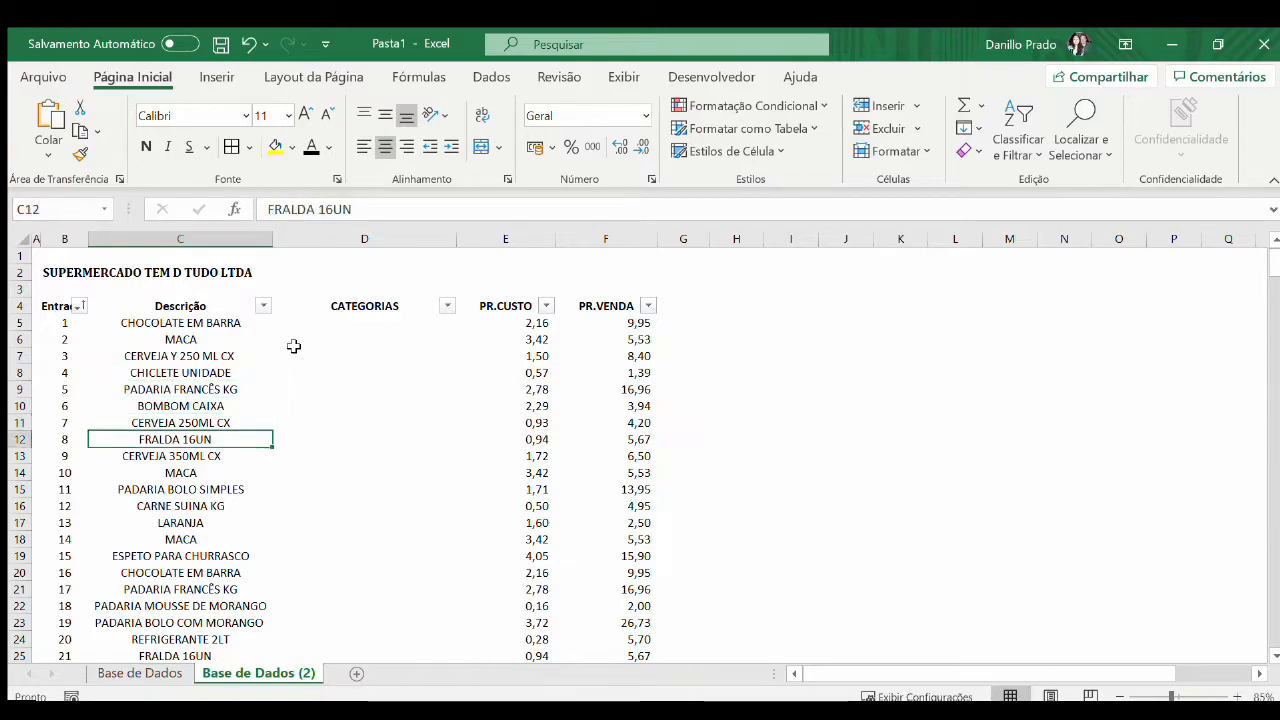
{"action": "key", "text": "Right"}
{"action": "key", "text": "Up"}
{"action": "key", "text": "Up"}
{"action": "key", "text": "Up"}
{"action": "key", "text": "Up"}
{"action": "key", "text": "Up"}
{"action": "key", "text": "Up"}
{"action": "key", "text": "Up"}
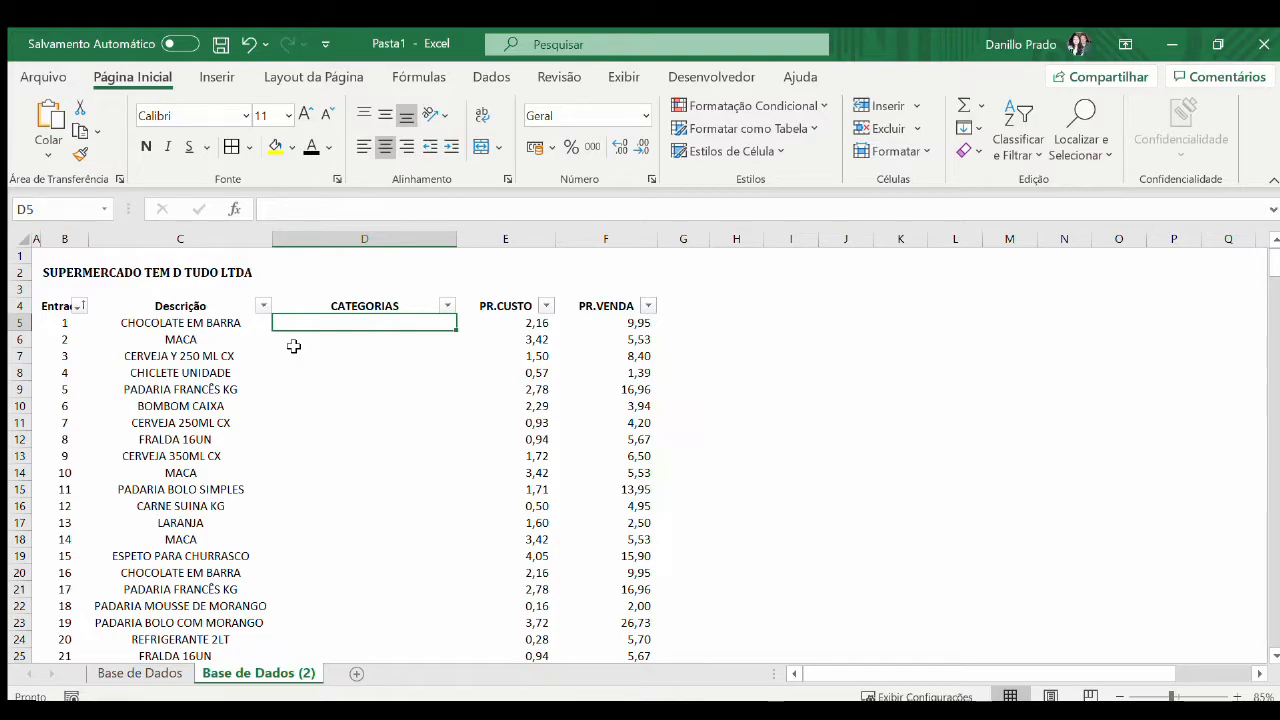
Enter the header MARGEM in G4, beside PR.VENDA
{"action": "key", "text": "Right"}
{"action": "key", "text": "Right"}
{"action": "key", "text": "Right"}
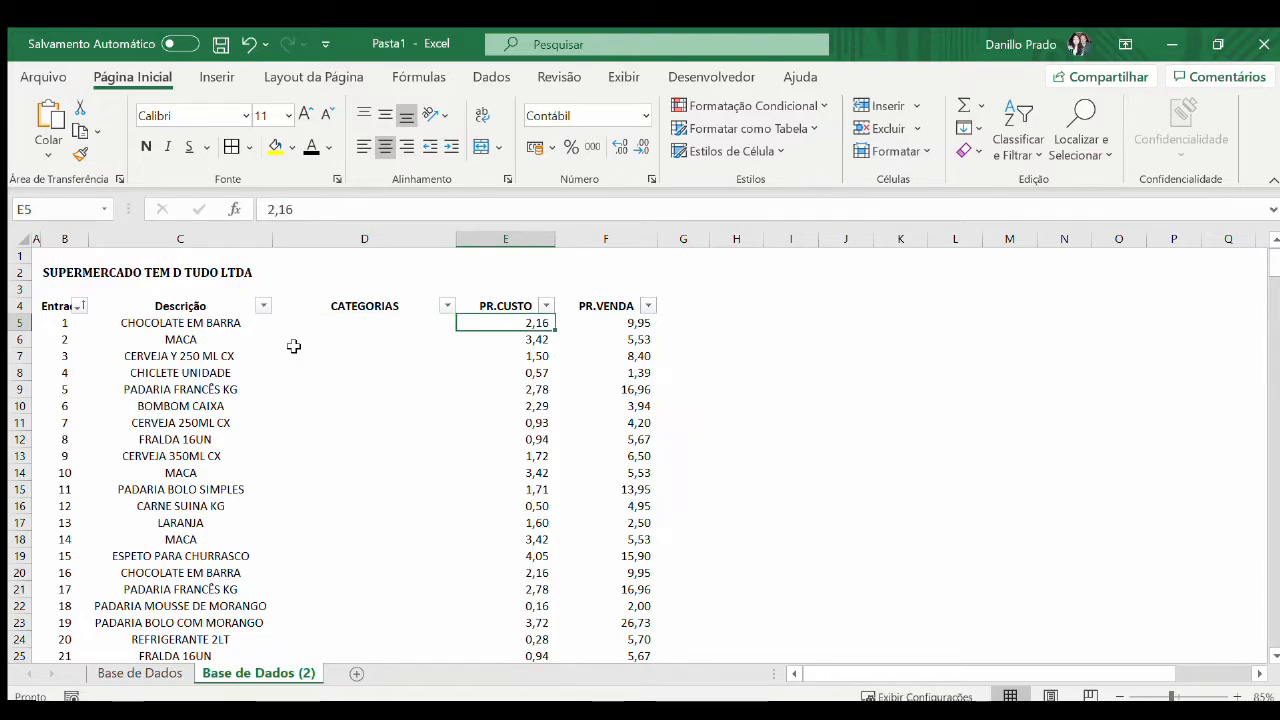
{"action": "key", "text": "Up"}
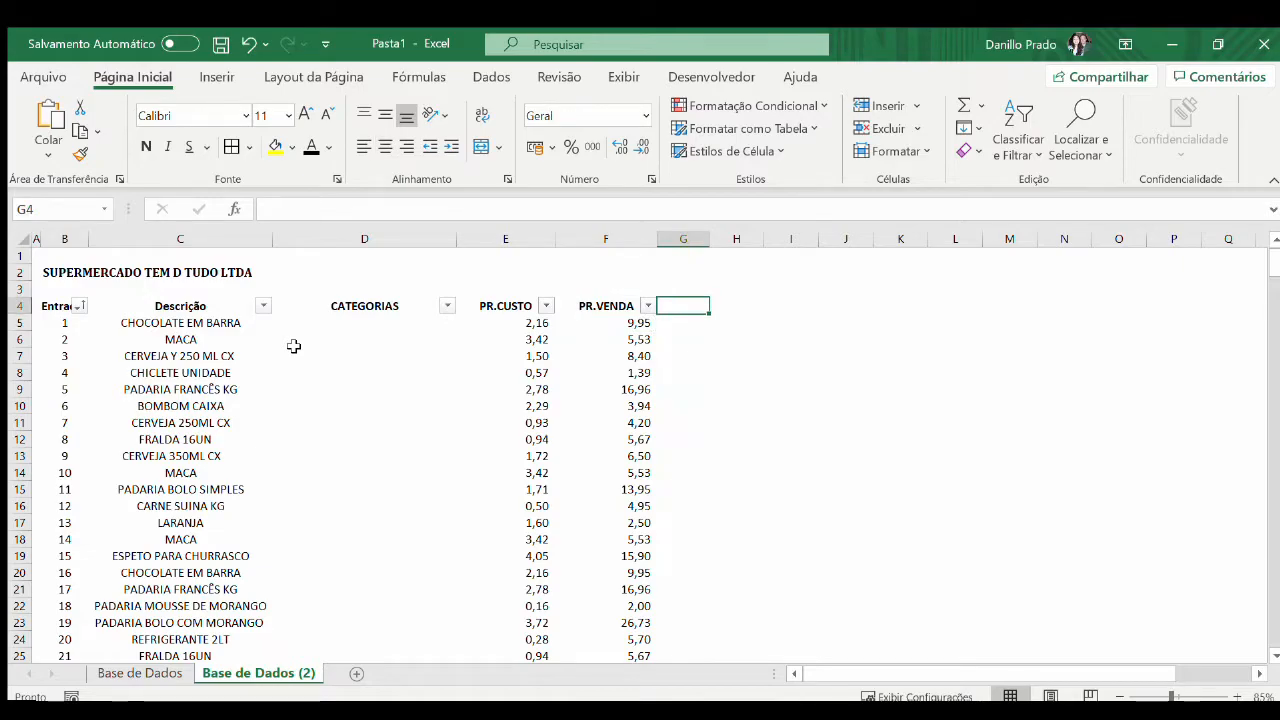
{"action": "type", "text": "MARGEM"}
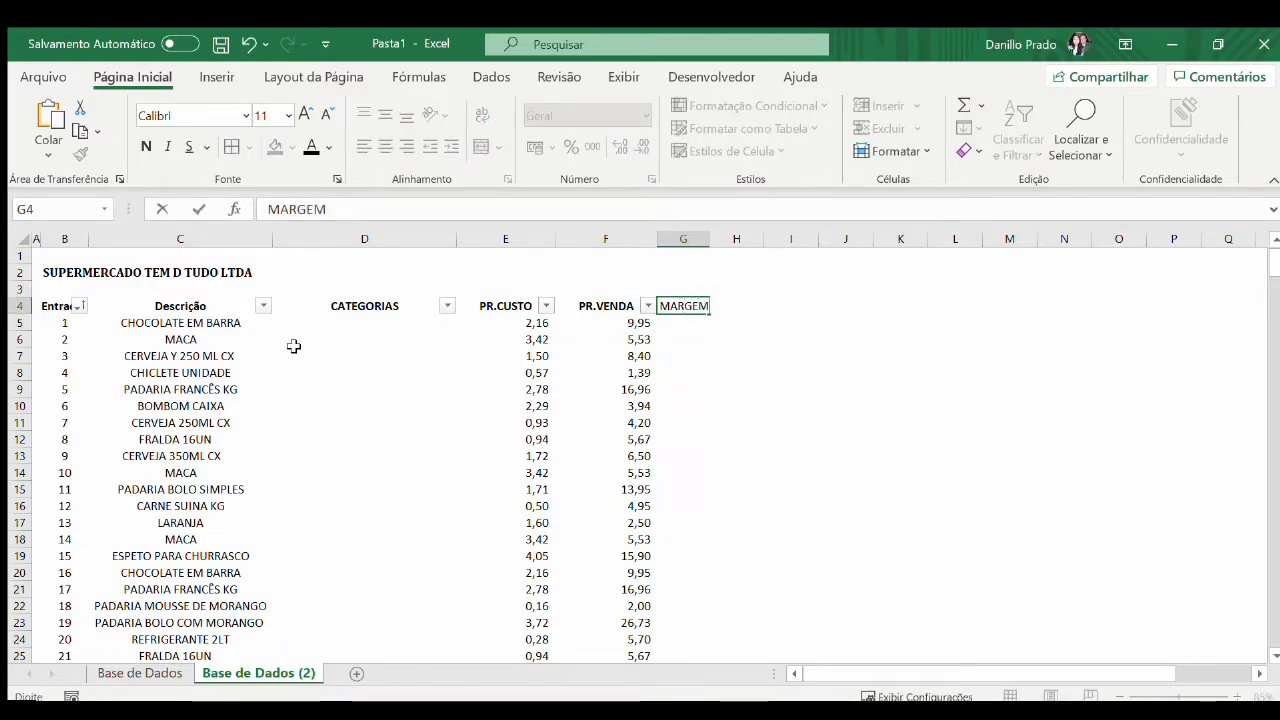
{"action": "key", "text": "Return"}
{"action": "key", "text": "Left"}
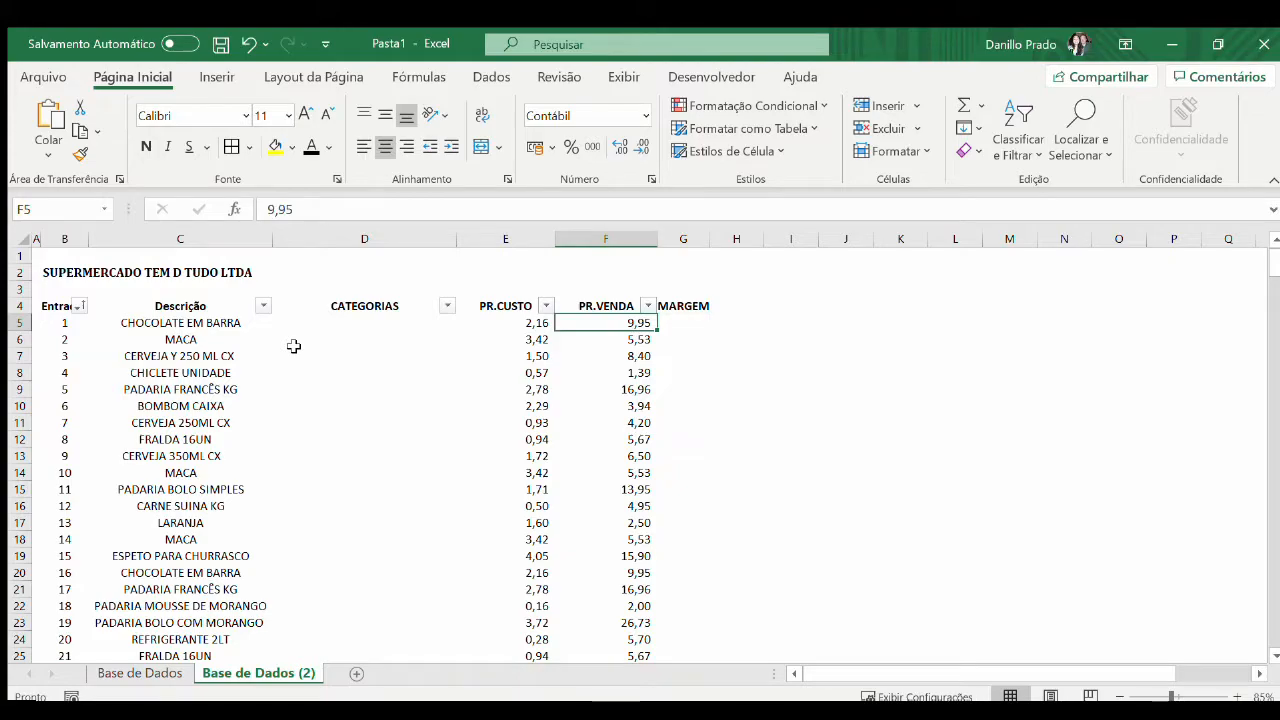
Delete the MARGEM header from G4
{"action": "key", "text": "Right"}
{"action": "key", "text": "Right"}
{"action": "key", "text": "Up"}
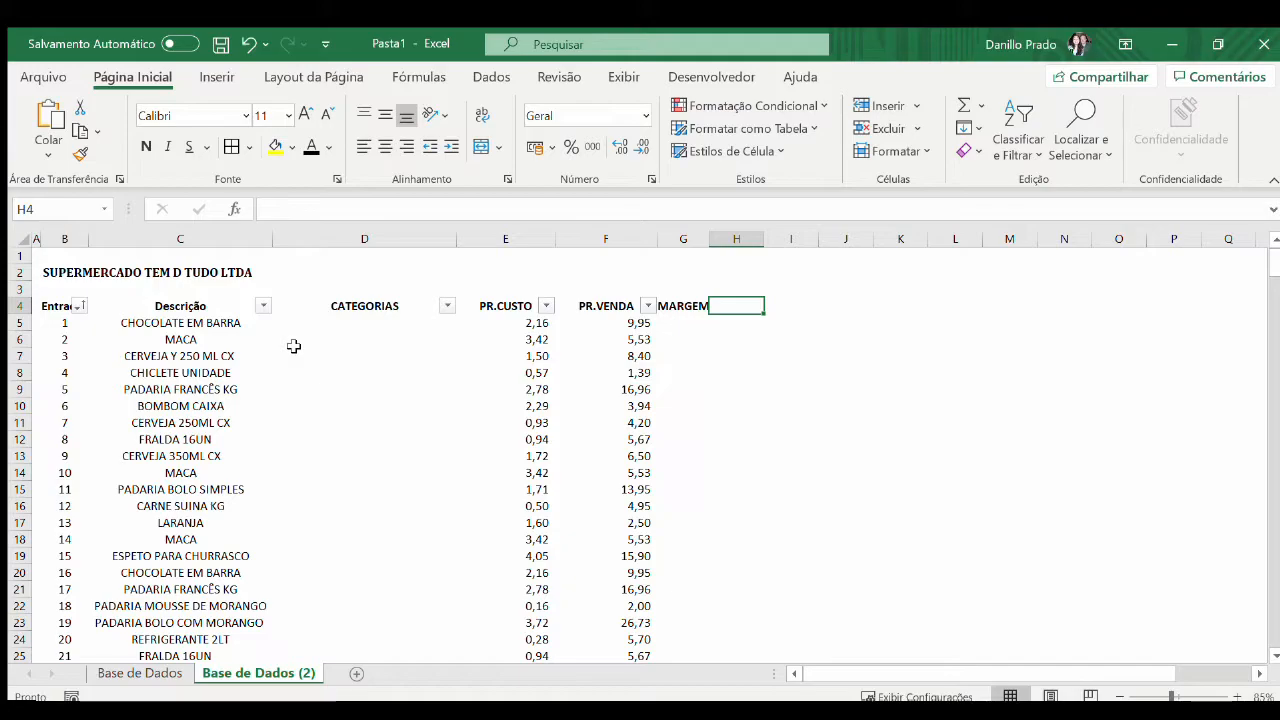
{"action": "key", "text": "Left"}
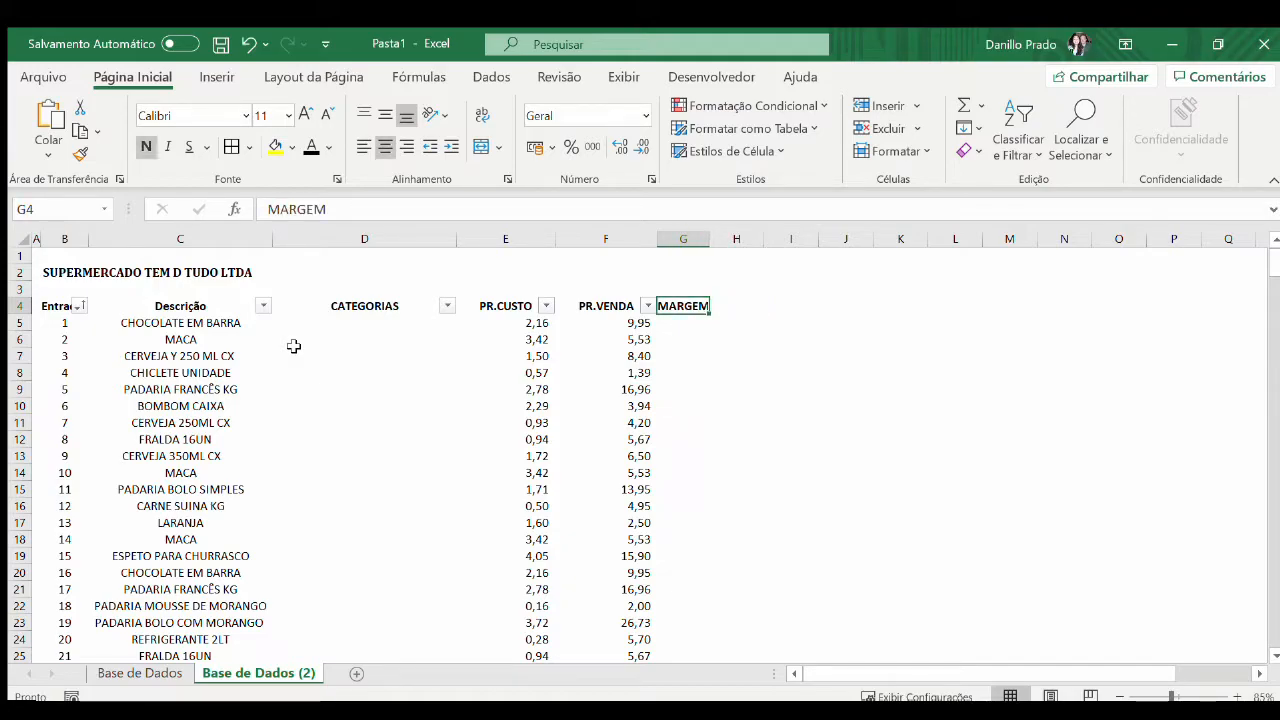
{"action": "key", "text": "Delete"}
Examine the Descrição column for products listed more than once, such as the MACA entries
{"action": "key", "text": "Left"}
{"action": "key", "text": "Left"}
{"action": "key", "text": "Left"}
{"action": "key", "text": "Left"}
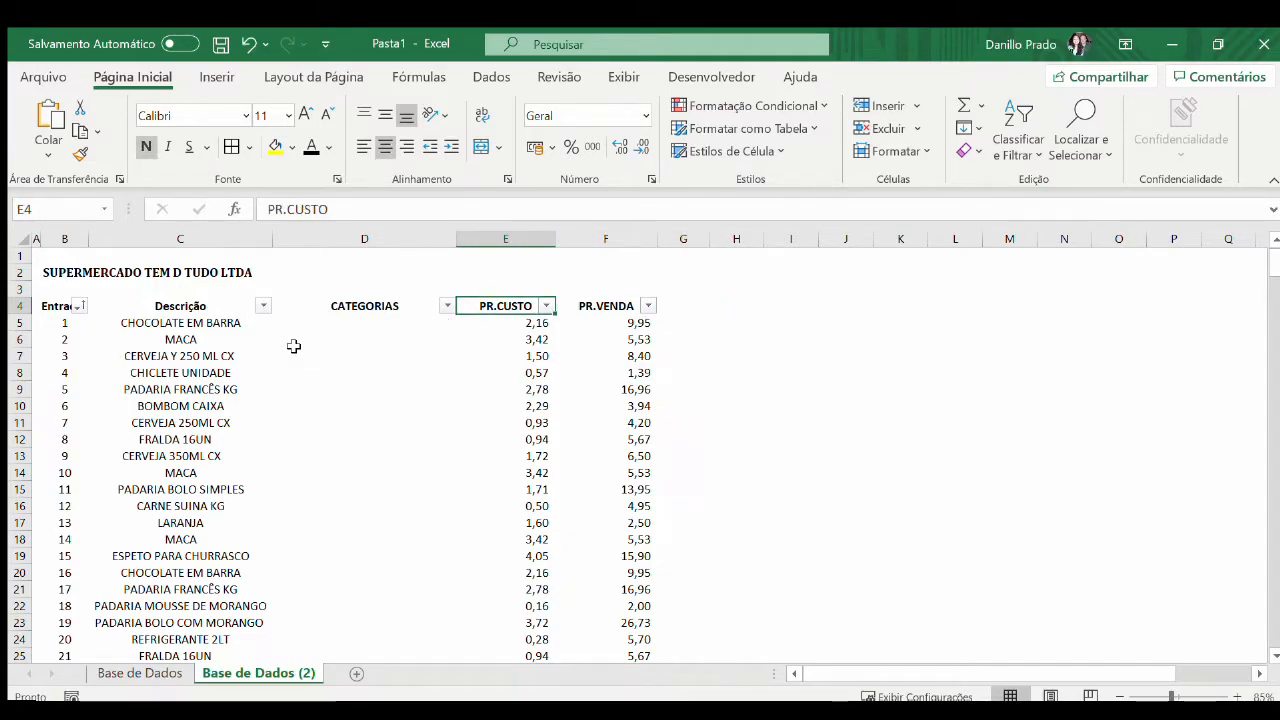
{"action": "key", "text": "Down"}
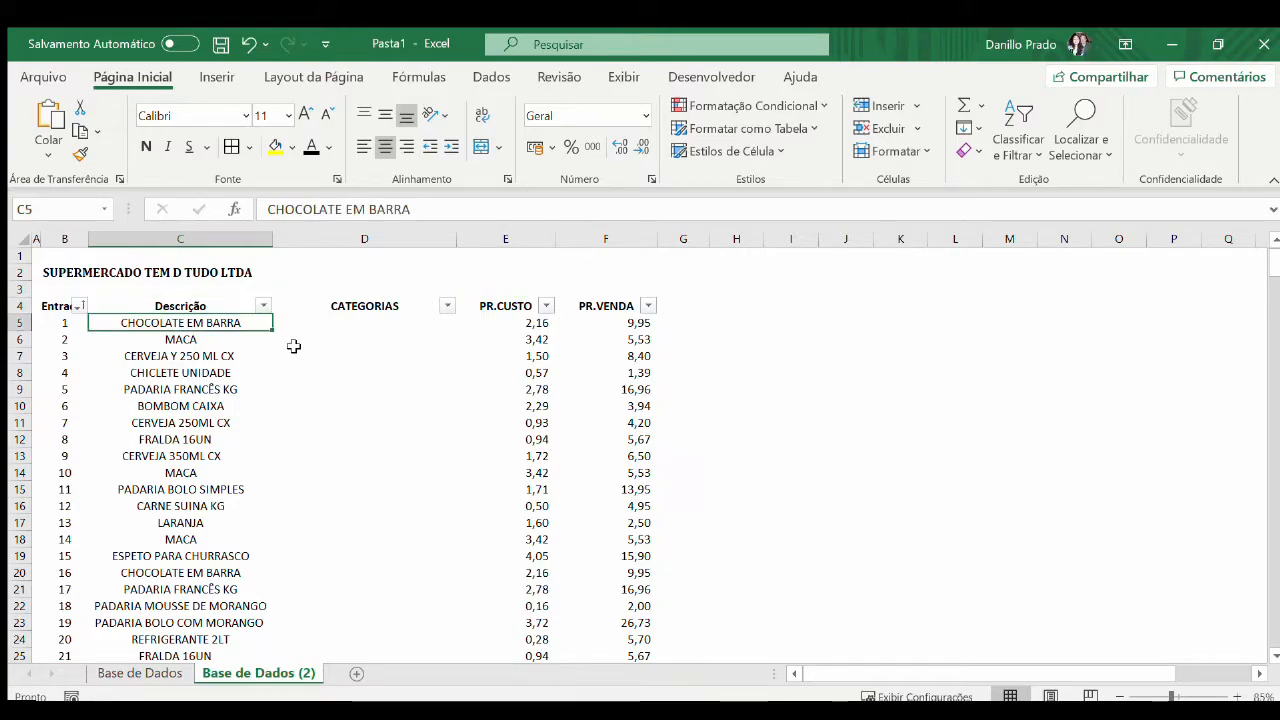
{"action": "key", "text": "Down"}
{"action": "key", "text": "Down"}
{"action": "key", "text": "Down"}
{"action": "key", "text": "Down"}
{"action": "key", "text": "Down"}
{"action": "key", "text": "Down"}
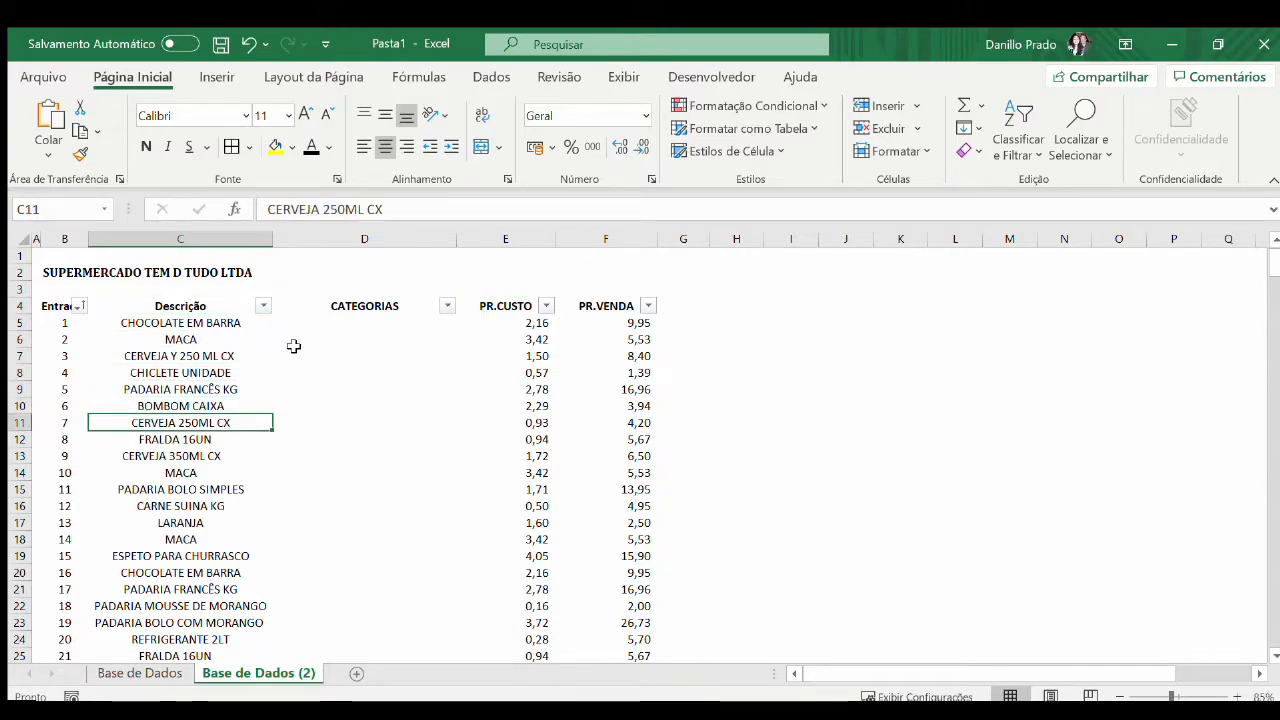
{"action": "key", "text": "Up"}
{"action": "key", "text": "Up"}
{"action": "key", "text": "Up"}
{"action": "key", "text": "Up"}
{"action": "key", "text": "Up"}
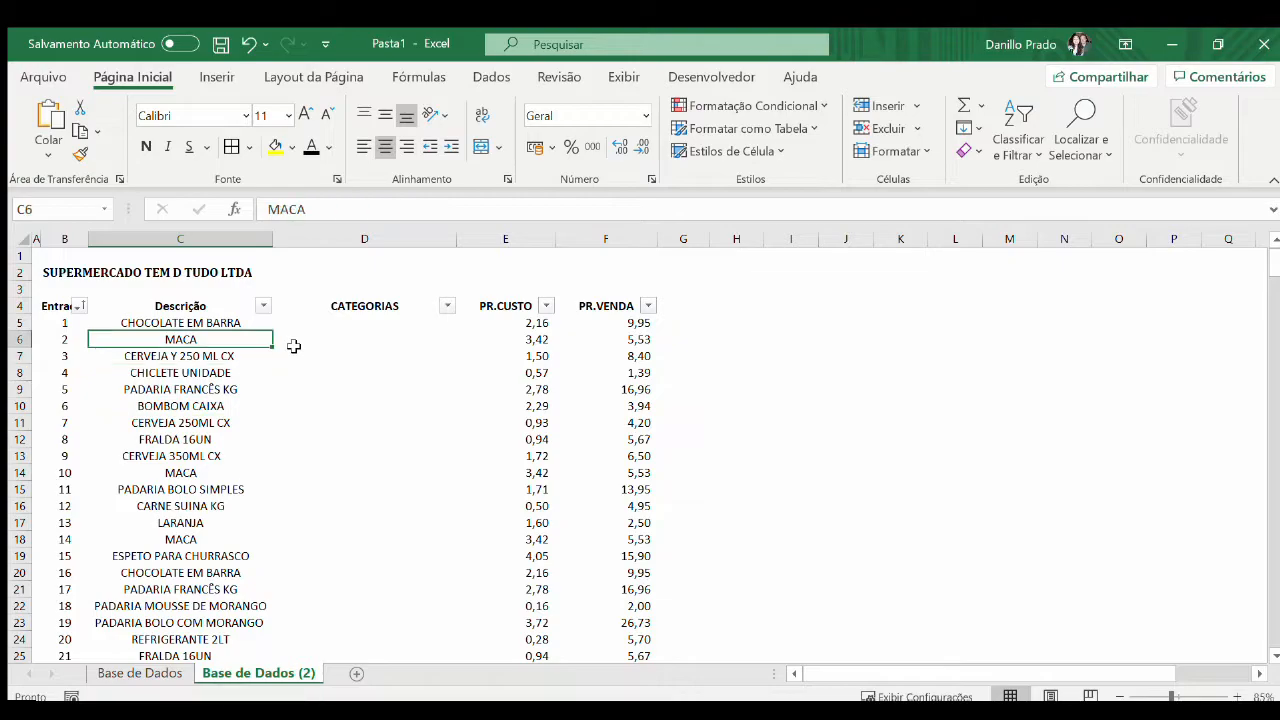
{"action": "key", "text": "shift+space"}
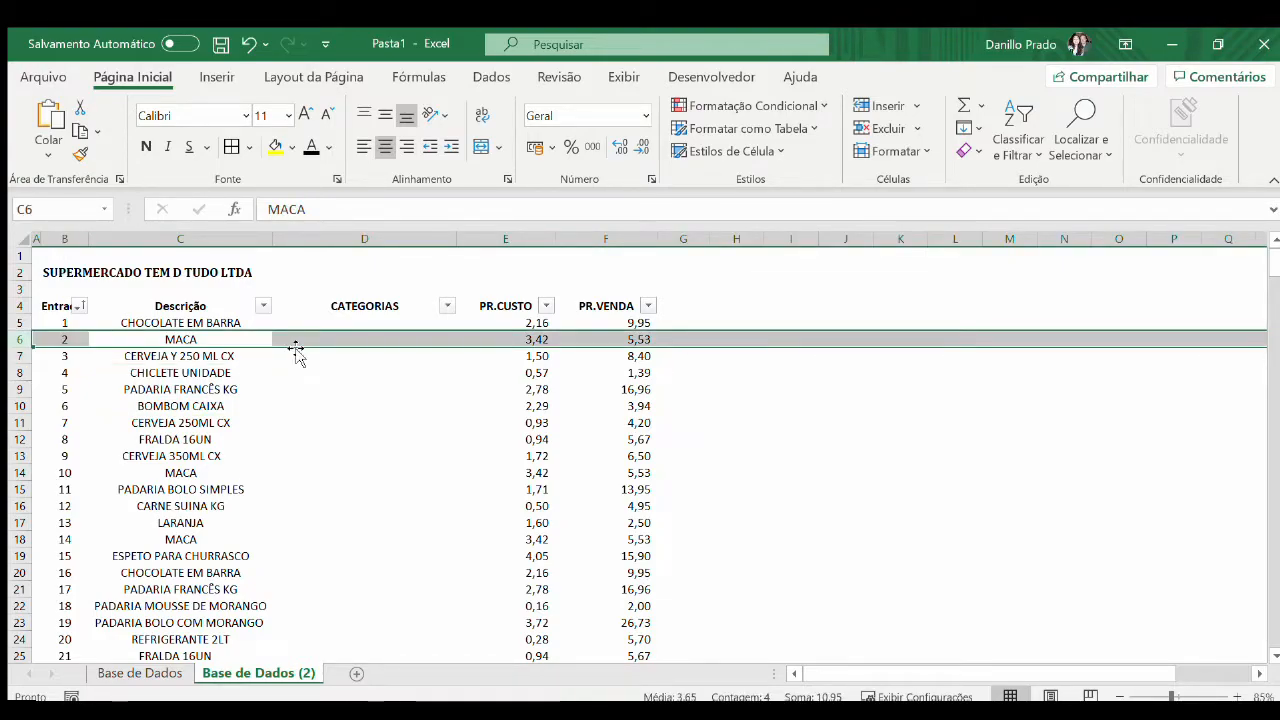
{"action": "key", "text": "Down"}
{"action": "key", "text": "Down"}
{"action": "key", "text": "Down"}
{"action": "key", "text": "Down"}
{"action": "key", "text": "Down"}
{"action": "key", "text": "Down"}
{"action": "key", "text": "Down"}
{"action": "key", "text": "Down"}
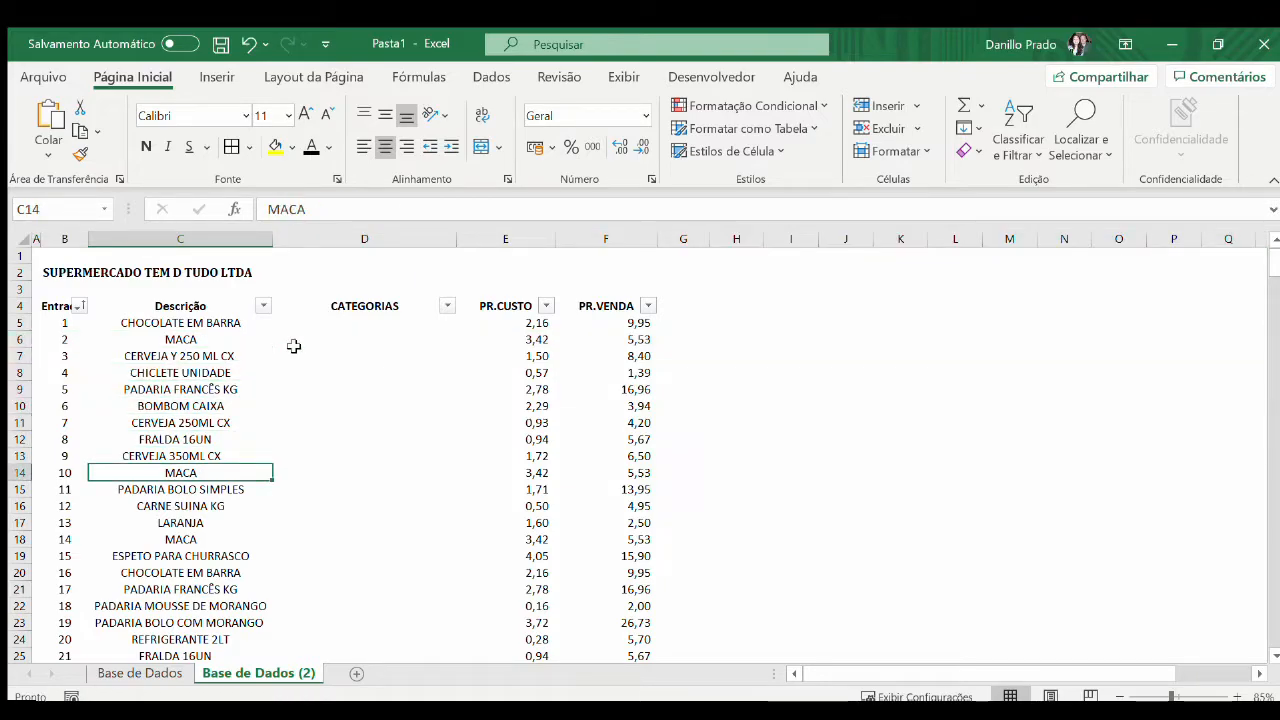
{"action": "key", "text": "Down"}
{"action": "key", "text": "Down"}
{"action": "key", "text": "Down"}
{"action": "key", "text": "Down"}
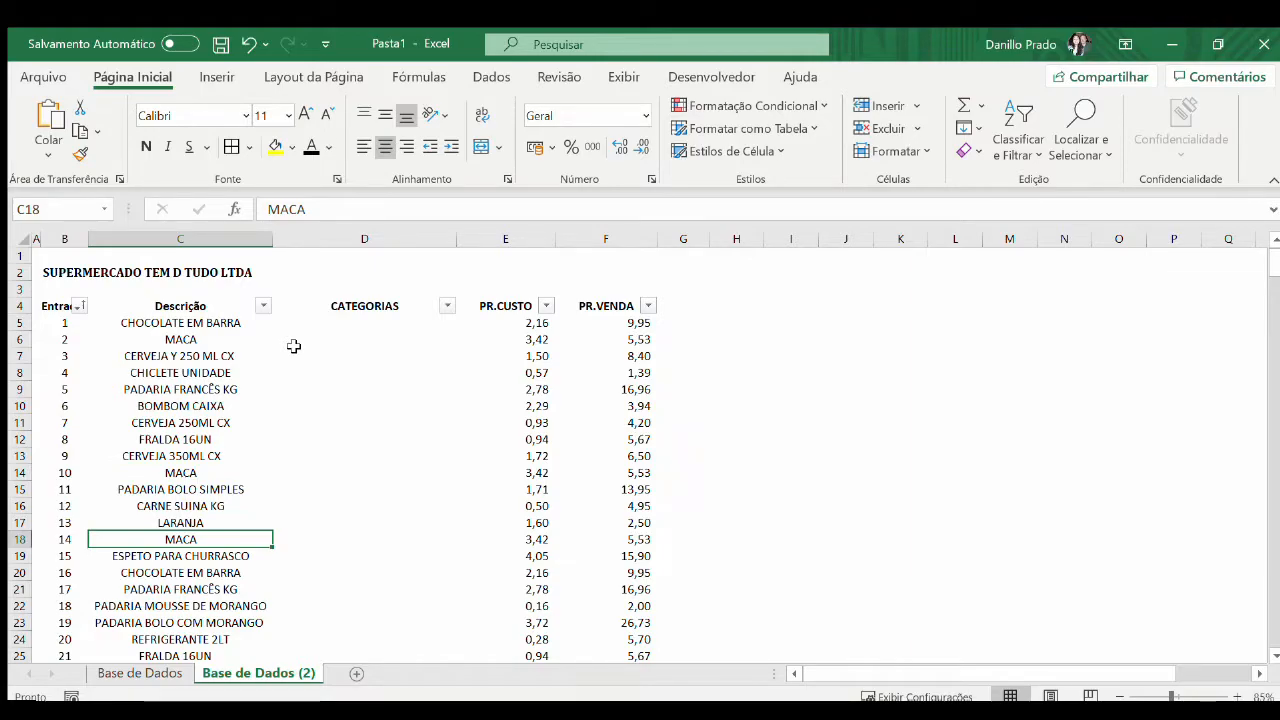
Check the last rows of the product list and return to the first cell under CATEGORIAS
{"action": "key", "text": "ctrl+Down"}
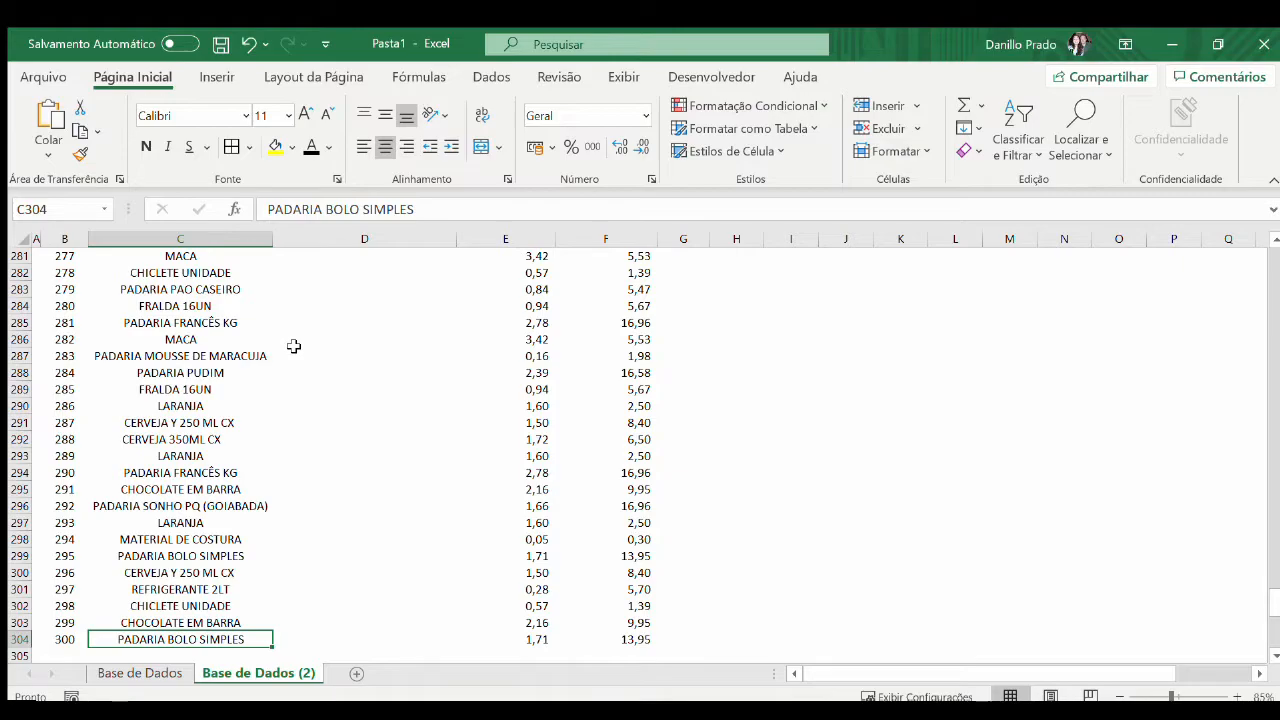
{"action": "key", "text": "Up"}
{"action": "key", "text": "Up"}
{"action": "key", "text": "Up"}
{"action": "key", "text": "Up"}
{"action": "key", "text": "Up"}
{"action": "key", "text": "Up"}
{"action": "key", "text": "Up"}
{"action": "key", "text": "Up"}
{"action": "key", "text": "Up"}
{"action": "key", "text": "Up"}
{"action": "key", "text": "Up"}
{"action": "key", "text": "Up"}
{"action": "key", "text": "Up"}
{"action": "key", "text": "Up"}
{"action": "key", "text": "Up"}
{"action": "key", "text": "Up"}
{"action": "key", "text": "Up"}
{"action": "key", "text": "Up"}
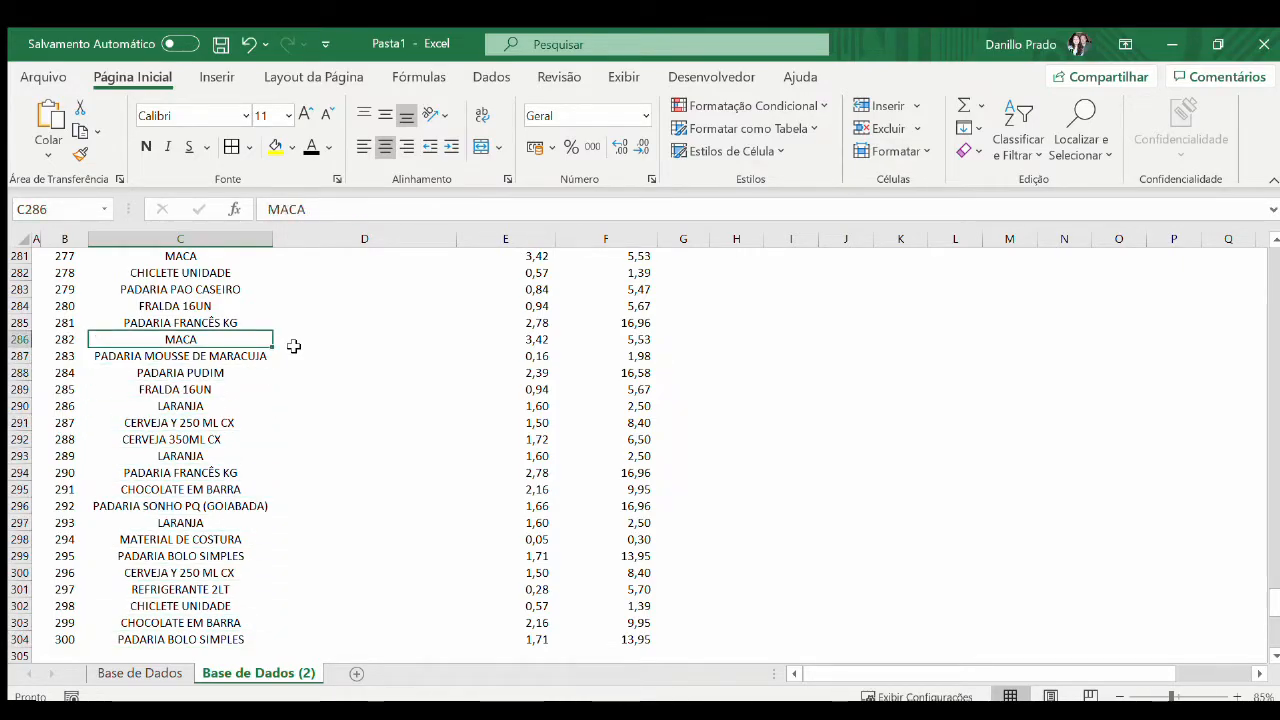
{"action": "key", "text": "ctrl+Up"}
{"action": "key", "text": "Down"}
{"action": "key", "text": "Up"}
{"action": "key", "text": "Right"}
{"action": "key", "text": "Down"}
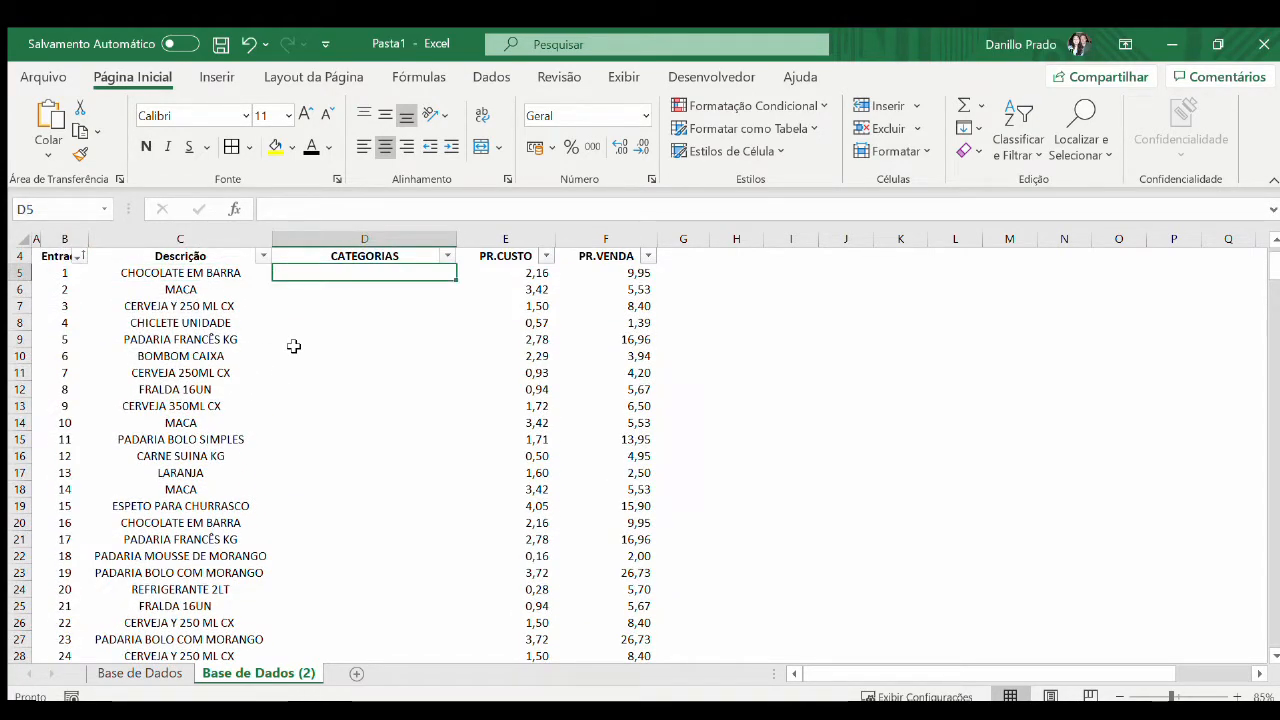
{"action": "scroll", "coordinate": [293, 346], "scroll_direction": "up", "scroll_amount": 1}
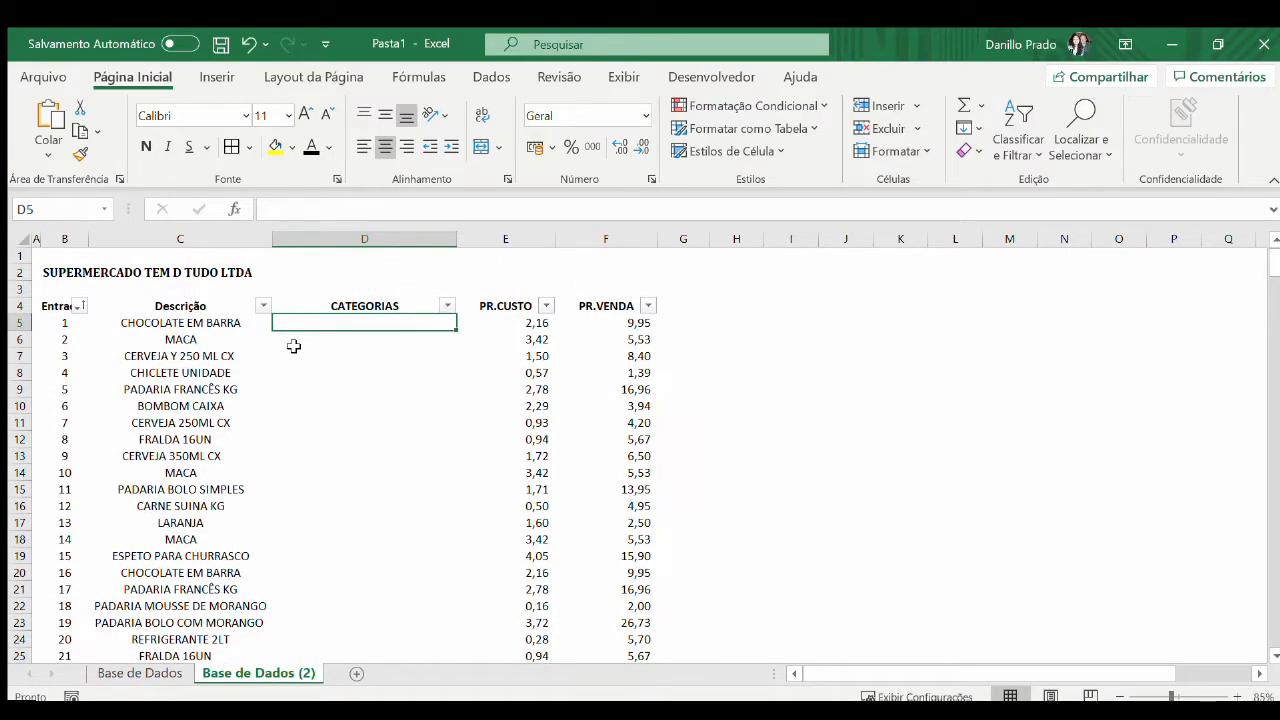
Copy all product descriptions in C5:C304 to a separate list starting at J5
{"action": "key", "text": "Left"}
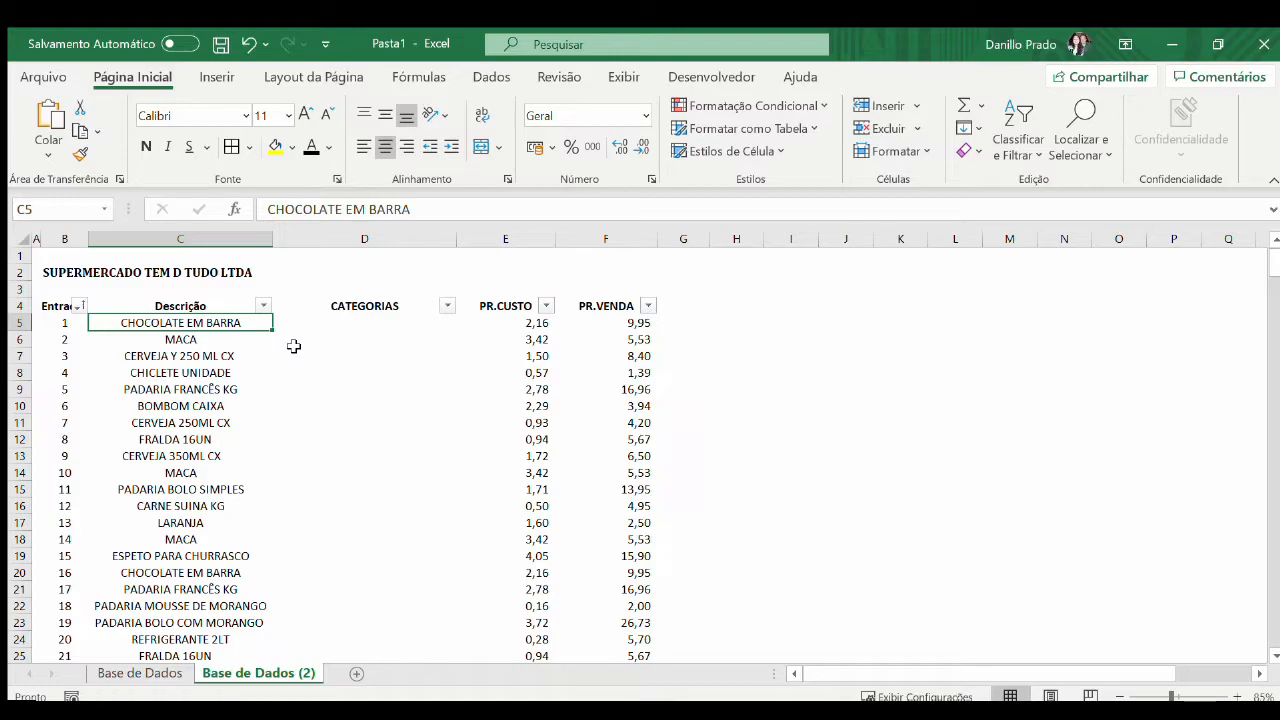
{"action": "key", "text": "ctrl+shift+Down"}
{"action": "key", "text": "ctrl+c"}
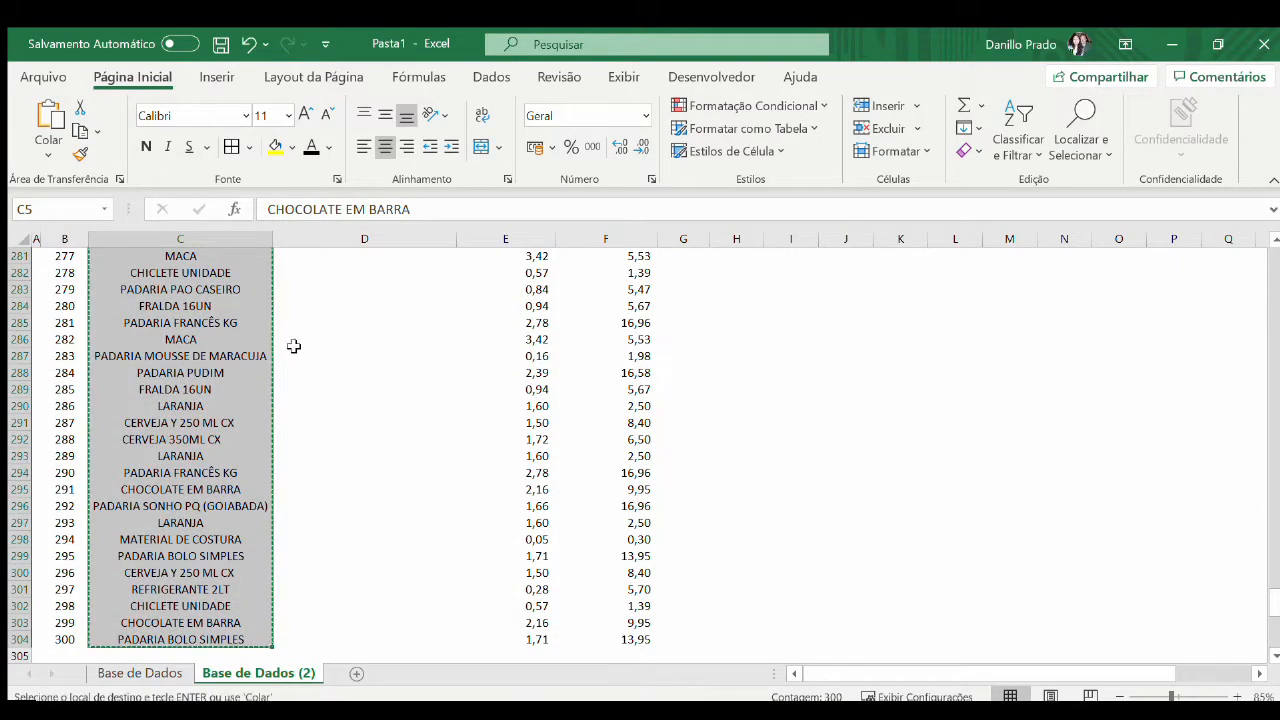
{"action": "key", "text": "Right"}
{"action": "key", "text": "Right"}
{"action": "key", "text": "Right"}
{"action": "key", "text": "Right"}
{"action": "key", "text": "Right"}
{"action": "key", "text": "Right"}
{"action": "key", "text": "Right"}
{"action": "key", "text": "Up"}
{"action": "key", "text": "Up"}
{"action": "key", "text": "Down"}
{"action": "key", "text": "Down"}
{"action": "key", "text": "ctrl+v"}
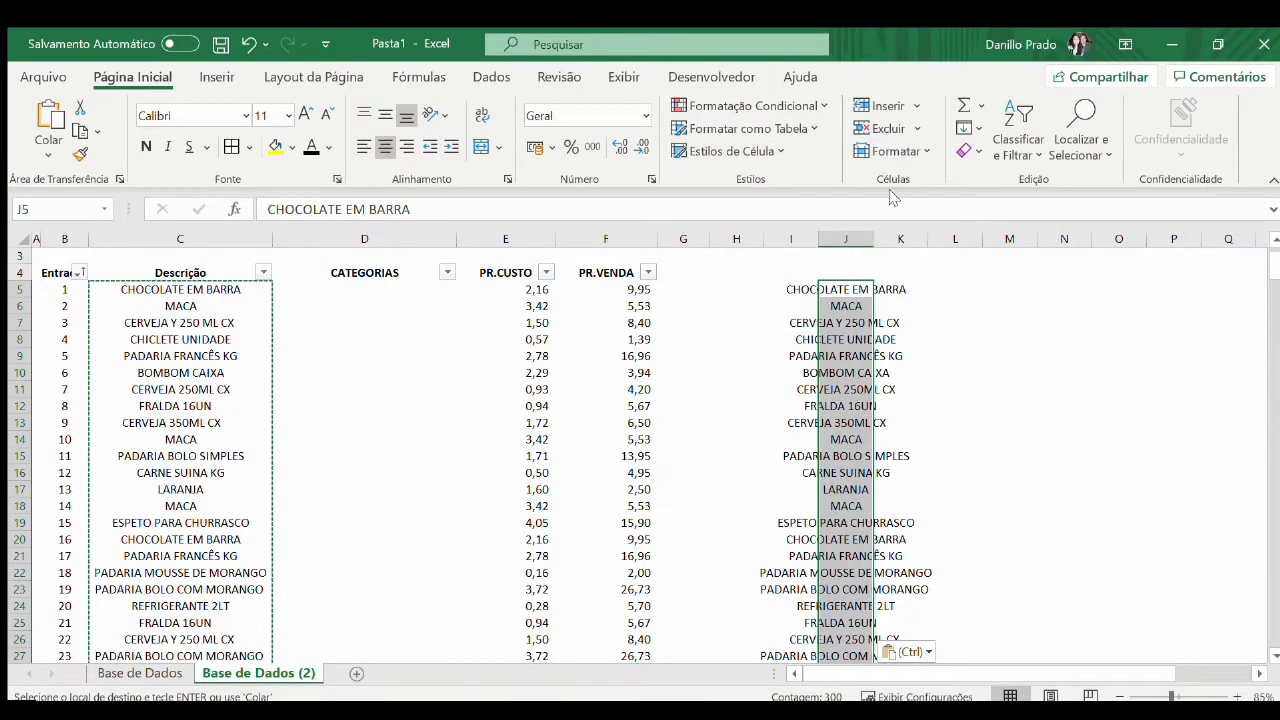
Remove the duplicate products from the copied list in column J, fit the column's width to its contents and select the list
{"action": "left_click", "coordinate": [490, 78]}
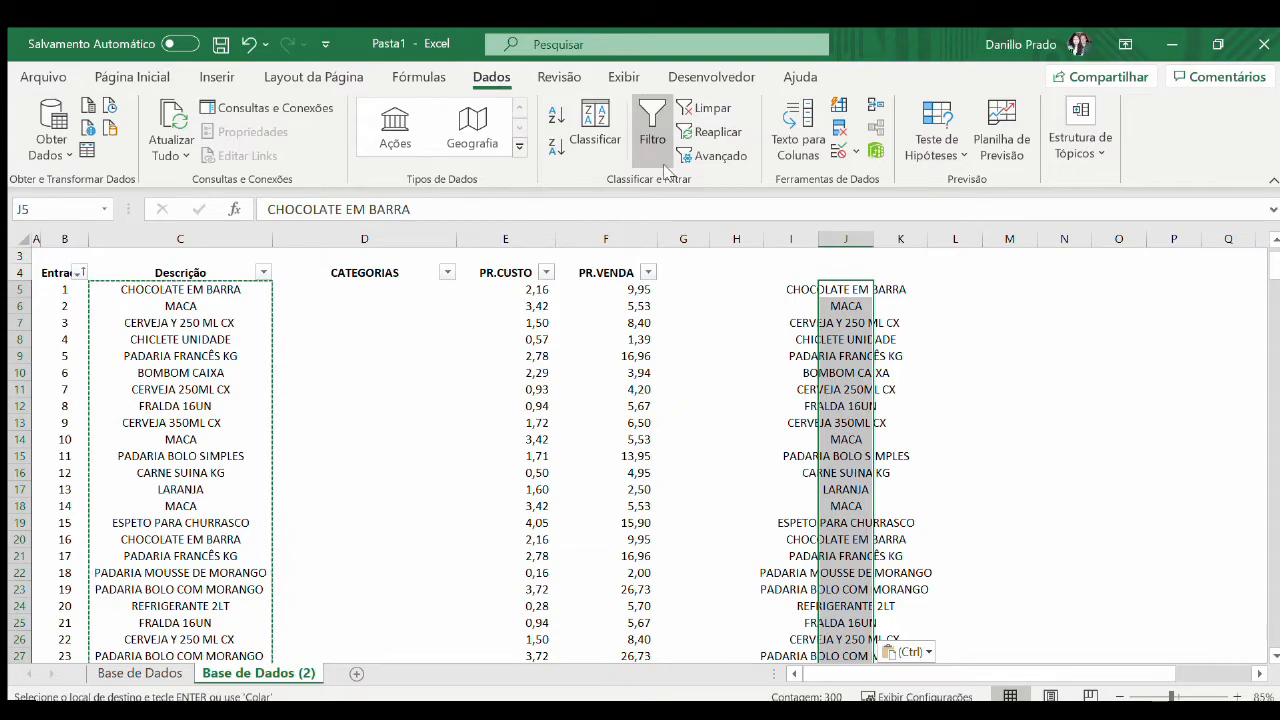
{"action": "left_click", "coordinate": [839, 131]}
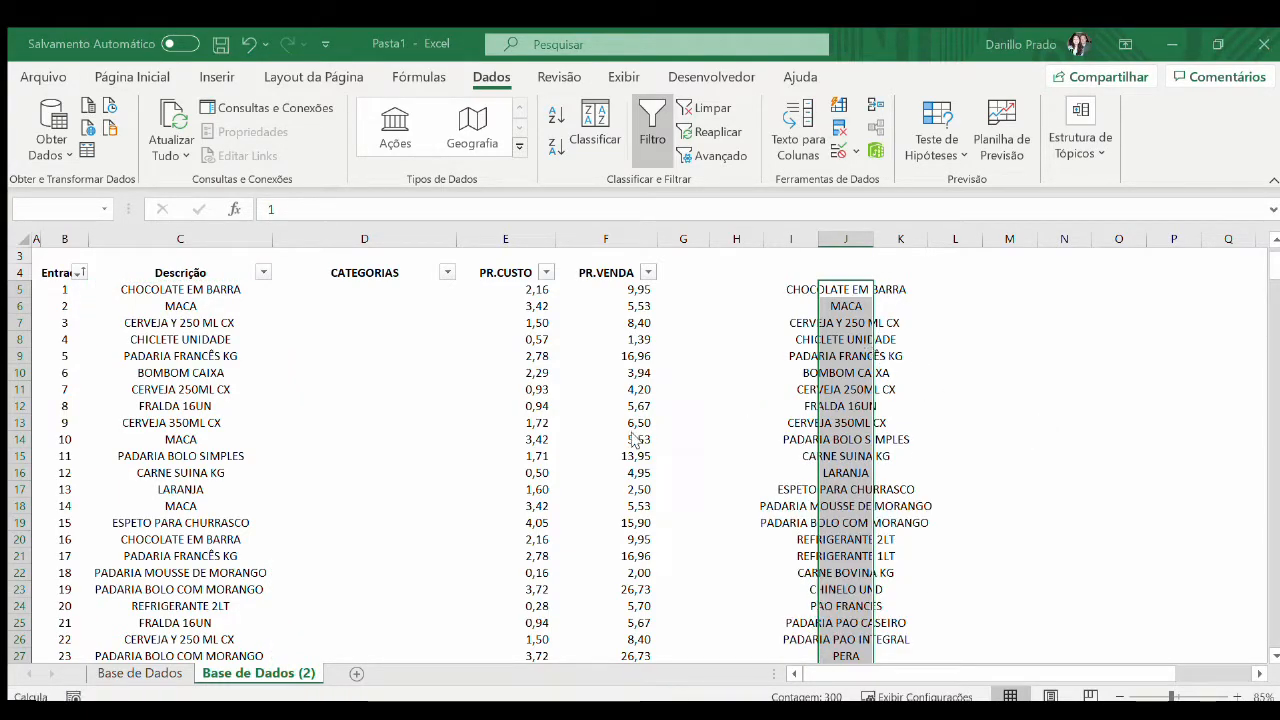
{"action": "left_click", "coordinate": [857, 290]}
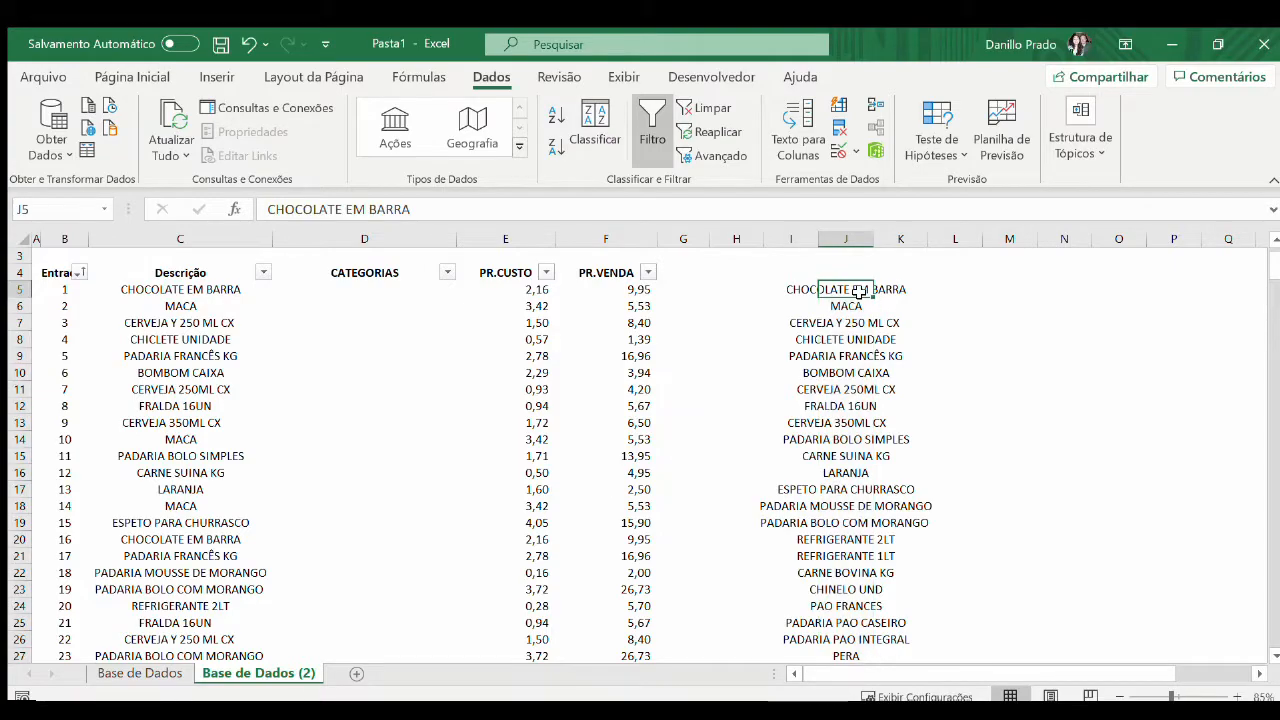
{"action": "double_click", "coordinate": [873, 239]}
{"action": "key", "text": "ctrl+shift+Down"}
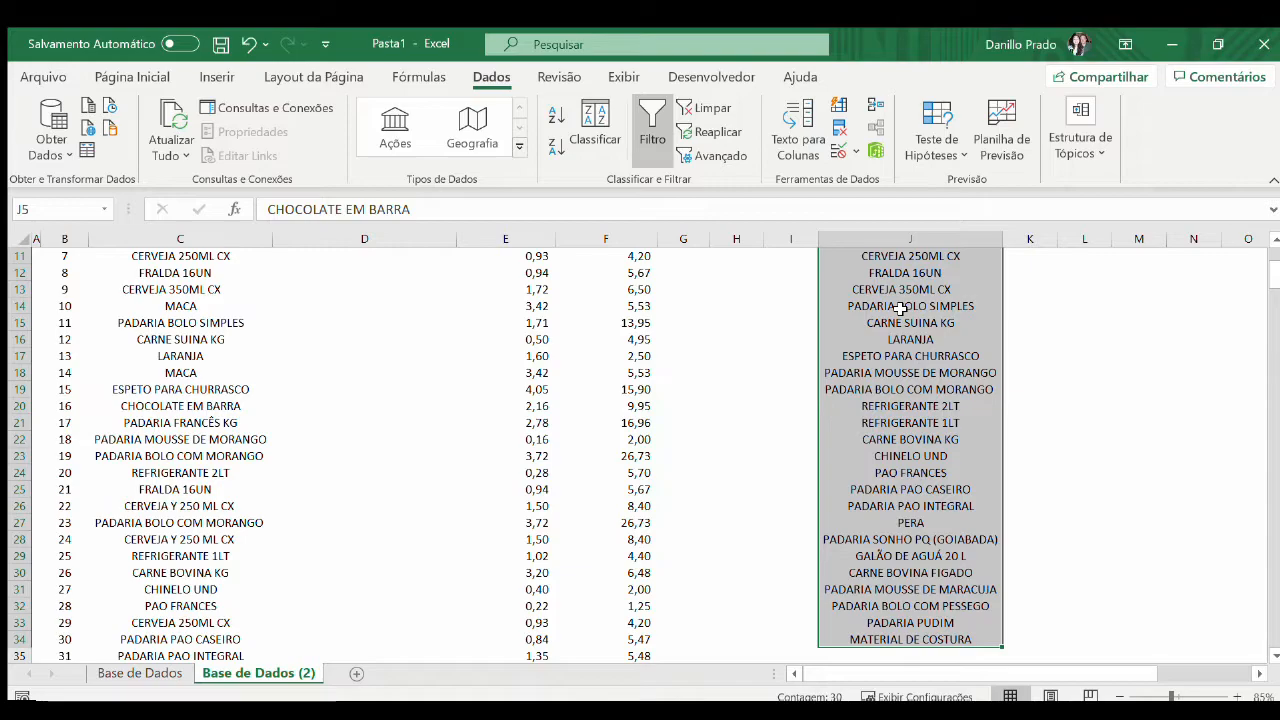
Check the duplicate-free product list from J5 down to its last row
{"action": "key", "text": "ctrl+Up"}
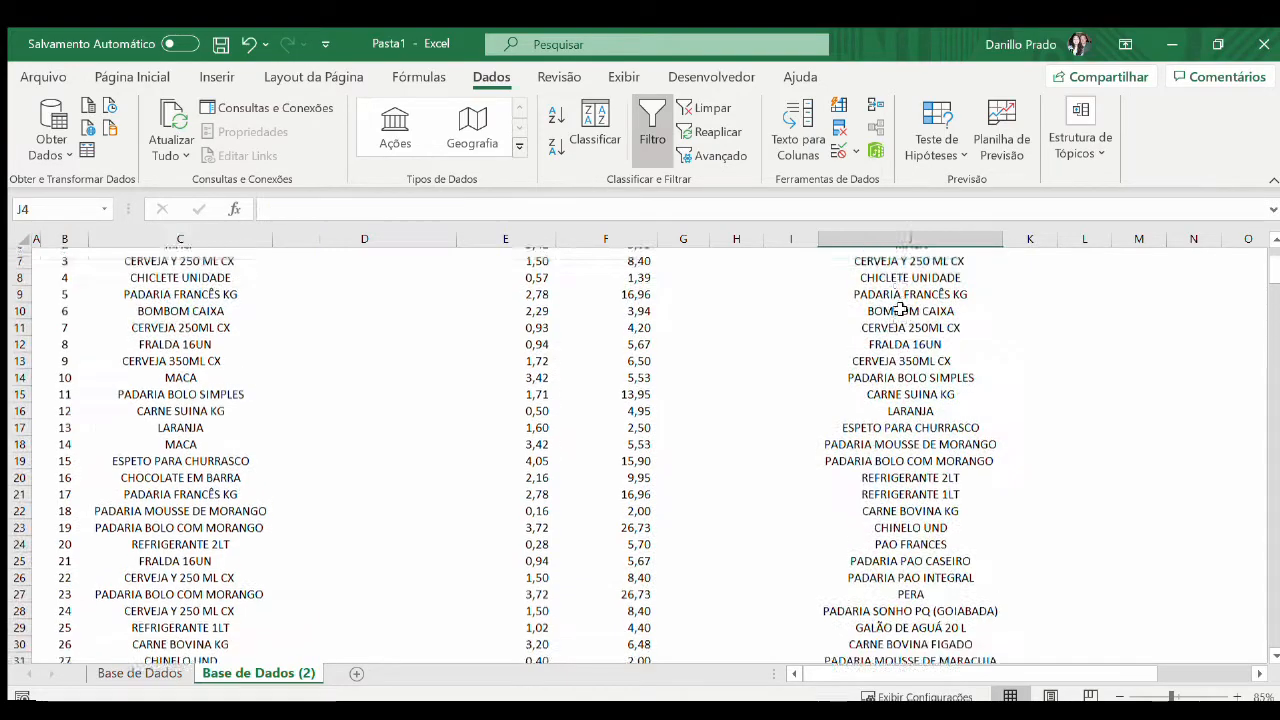
{"action": "key", "text": "Down"}
{"action": "key", "text": "Down"}
{"action": "key", "text": "Down"}
{"action": "key", "text": "Down"}
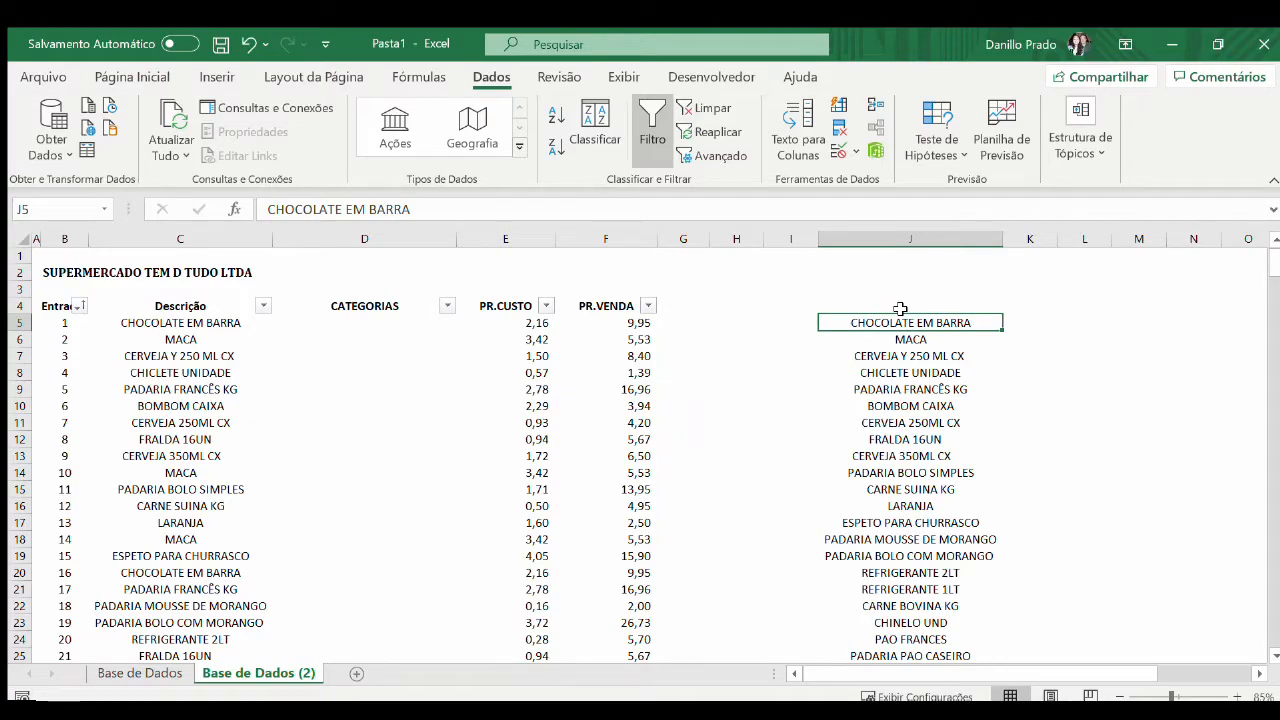
{"action": "key", "text": "ctrl+shift+Down"}
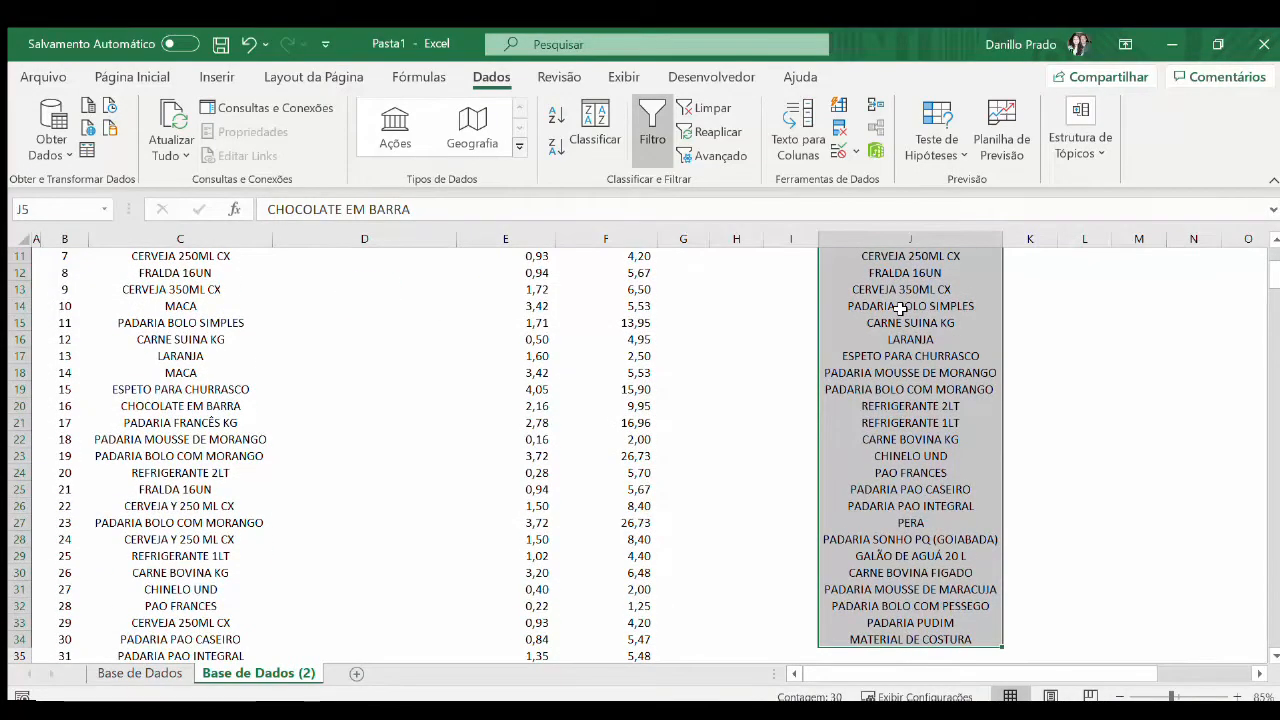
Start a PROCV formula in K5 with $J5 as the lookup value
{"action": "key", "text": "Right"}
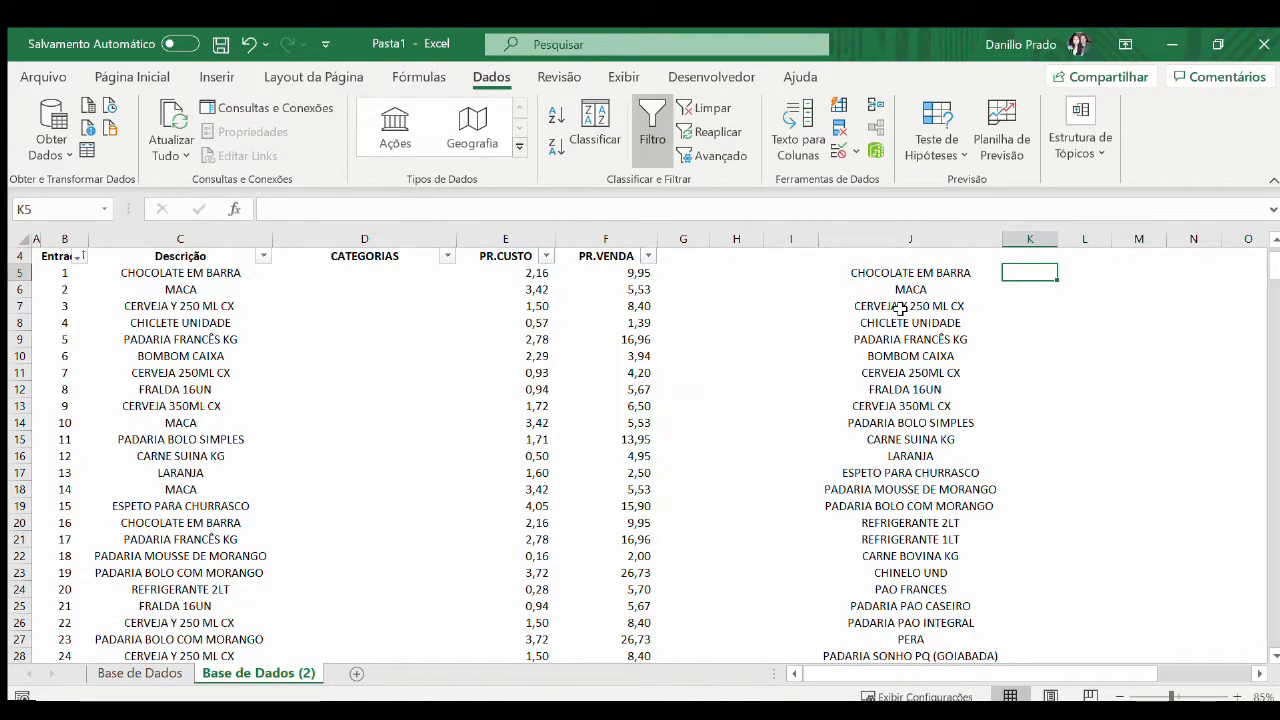
{"action": "scroll", "coordinate": [900, 308], "scroll_direction": "up", "scroll_amount": 1}
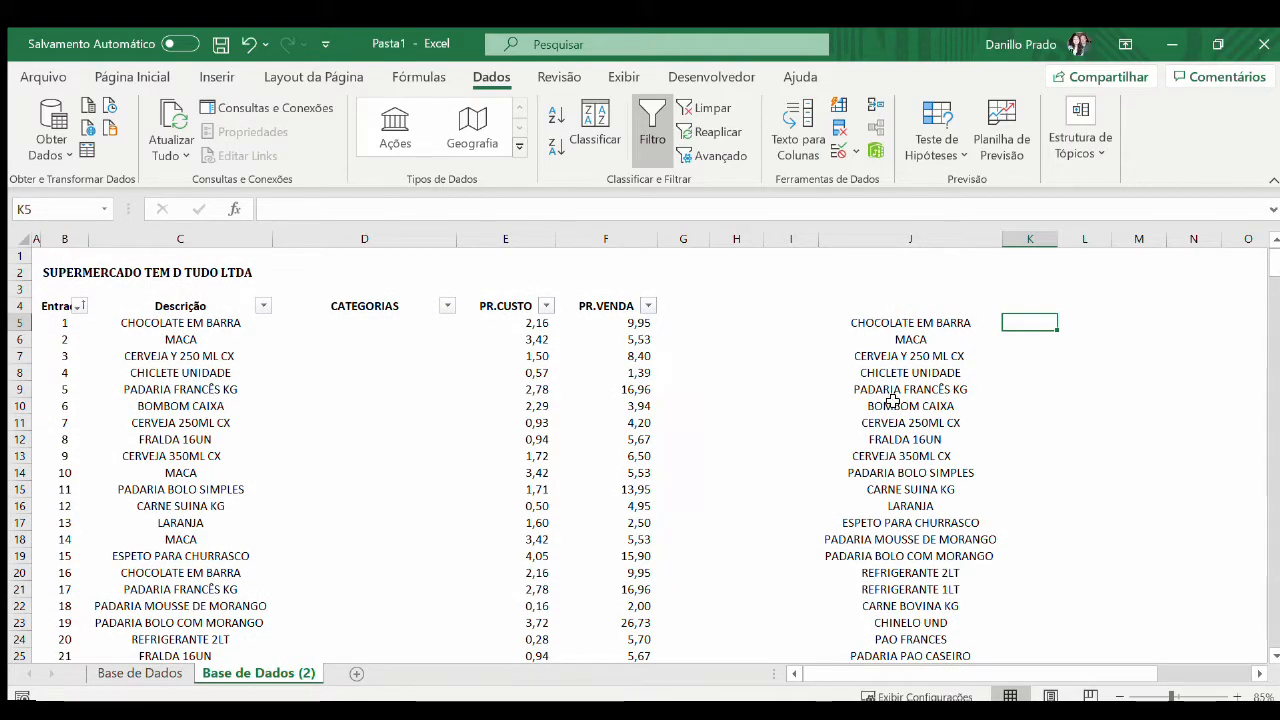
{"action": "type", "text": "="}
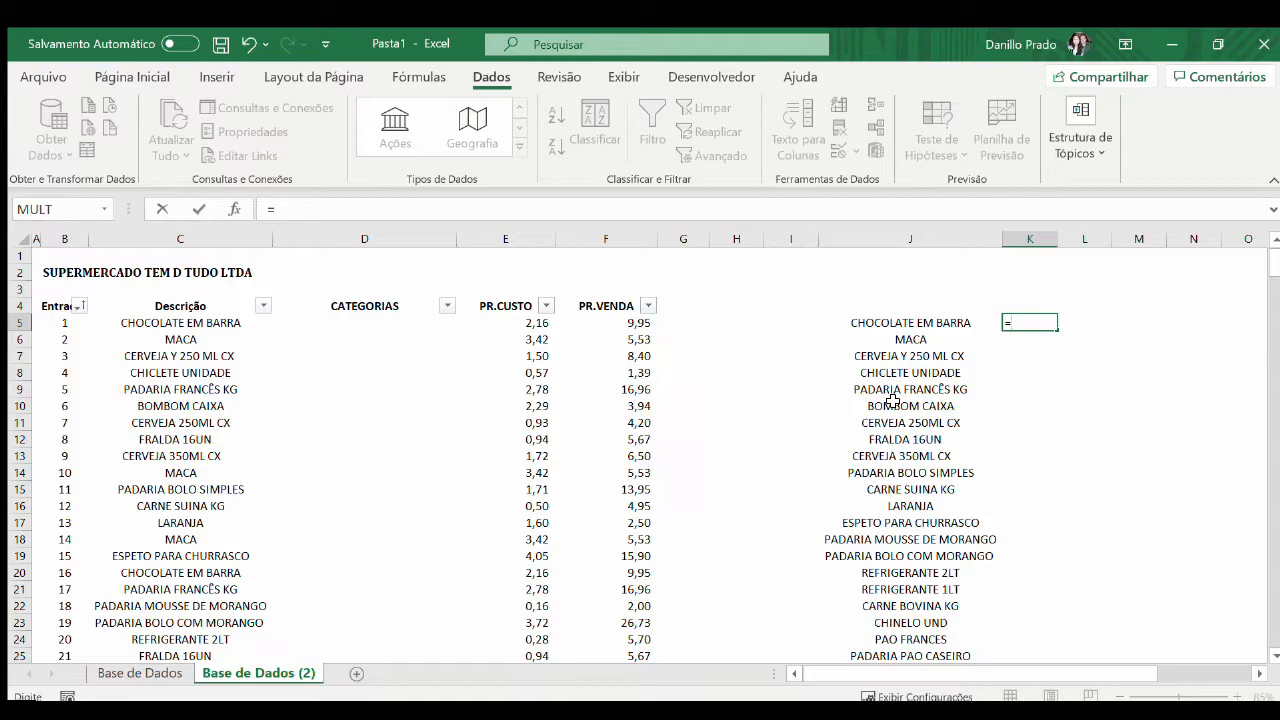
{"action": "type", "text": "OCV("}
{"action": "key", "text": "Left"}
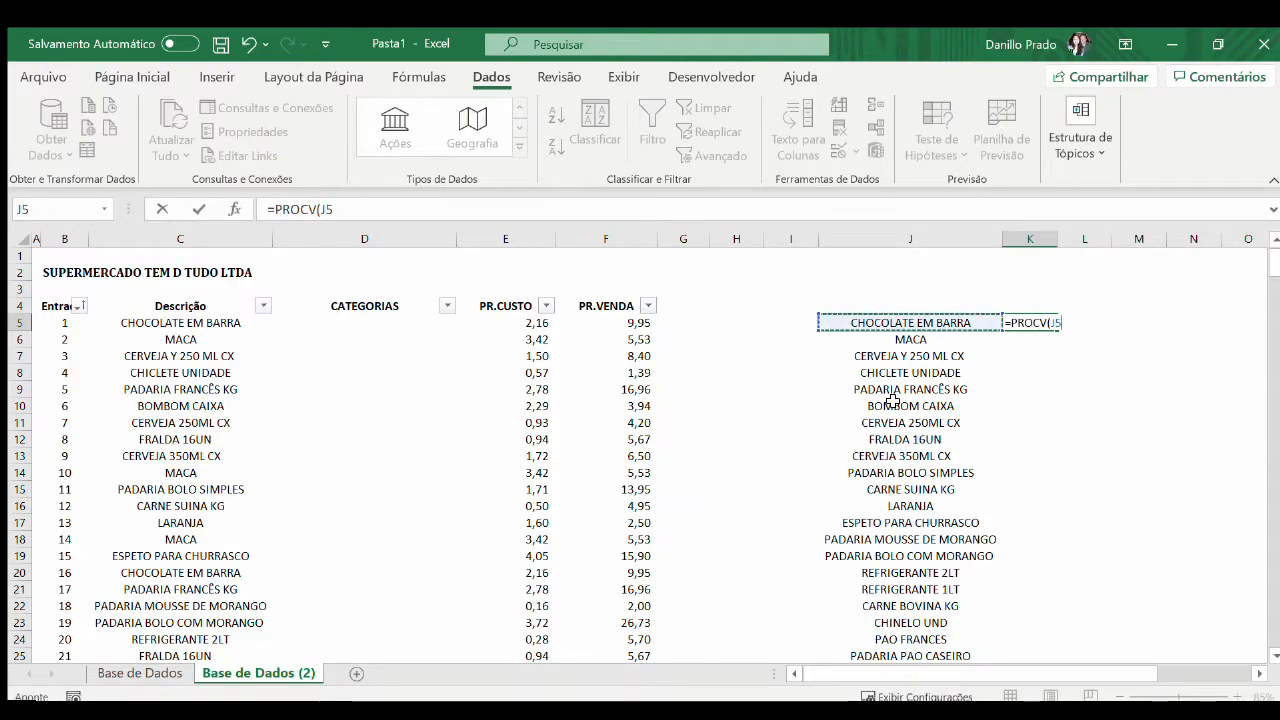
{"action": "key", "text": "F4"}
{"action": "key", "text": "F4"}
{"action": "key", "text": "F4"}
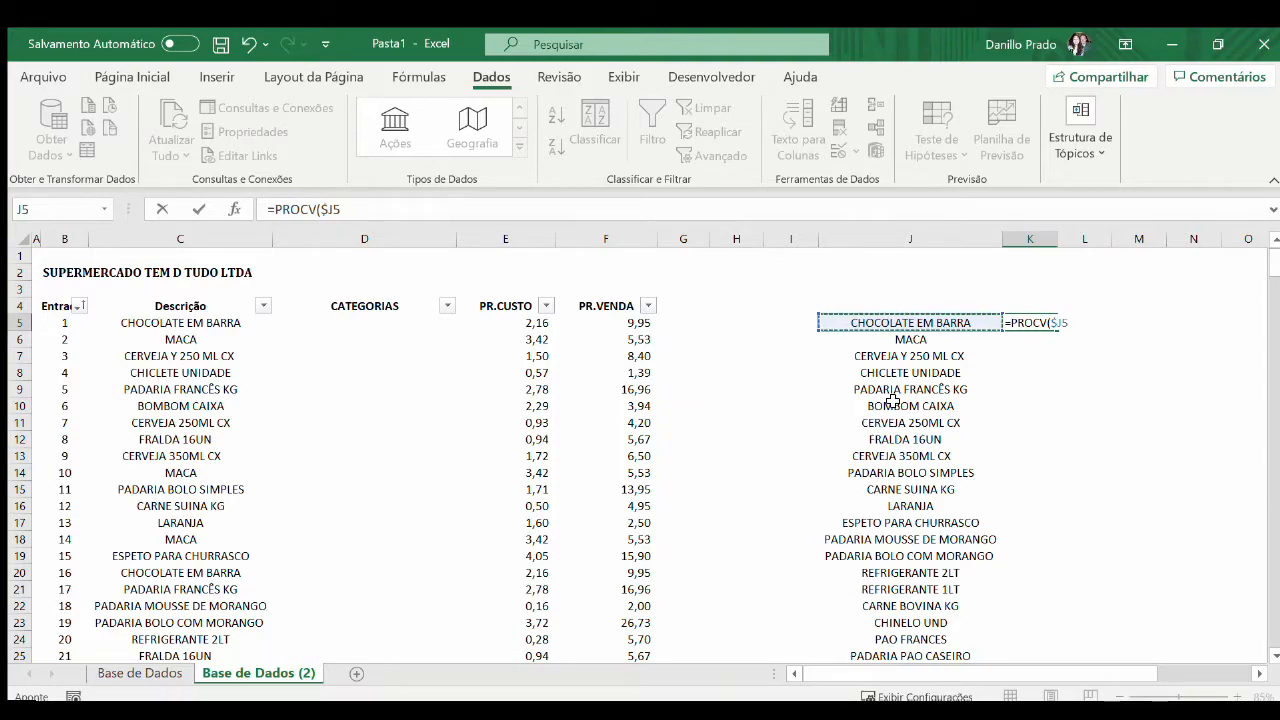
{"action": "type", "text": ";"}
Complete the K5 lookup with columns $C:$D of the Base de Dados sheet, return column 2 and exact match FALSO
{"action": "key", "text": "ctrl+Page_Up"}
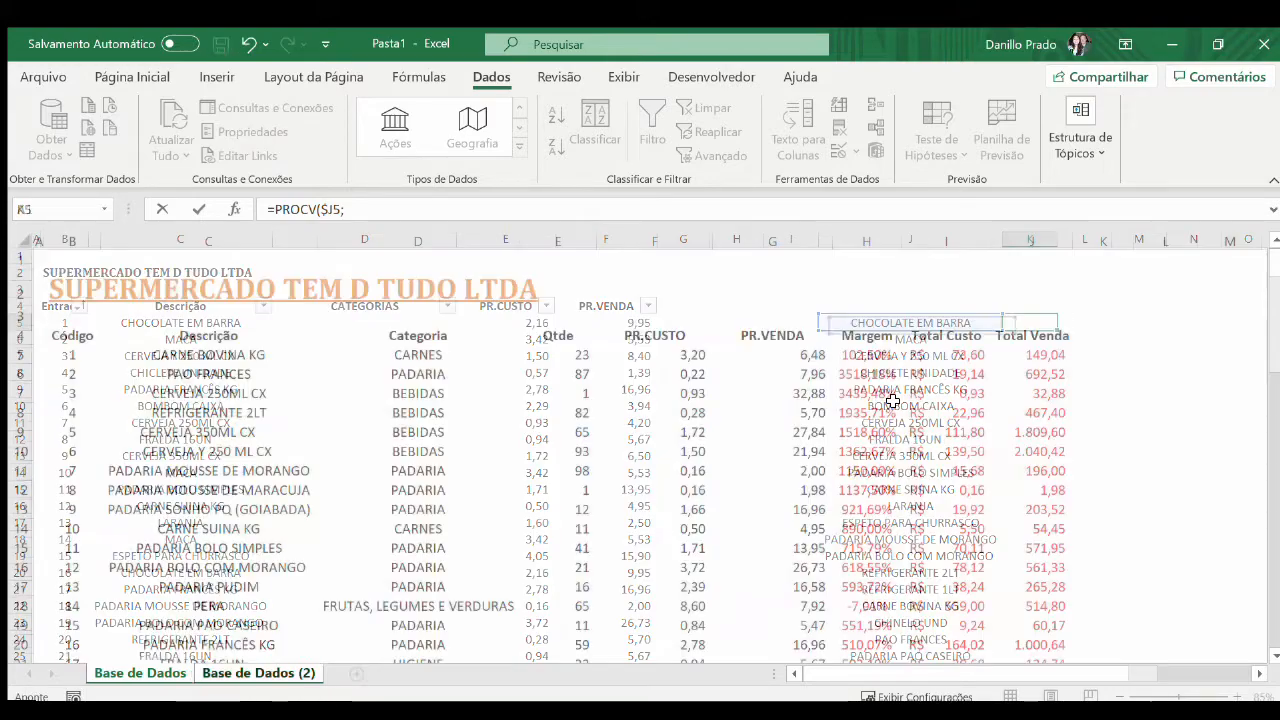
{"action": "key", "text": "Down"}
{"action": "key", "text": "Right"}
{"action": "key", "text": "Right"}
{"action": "key", "text": "Down"}
{"action": "key", "text": "ctrl+space"}
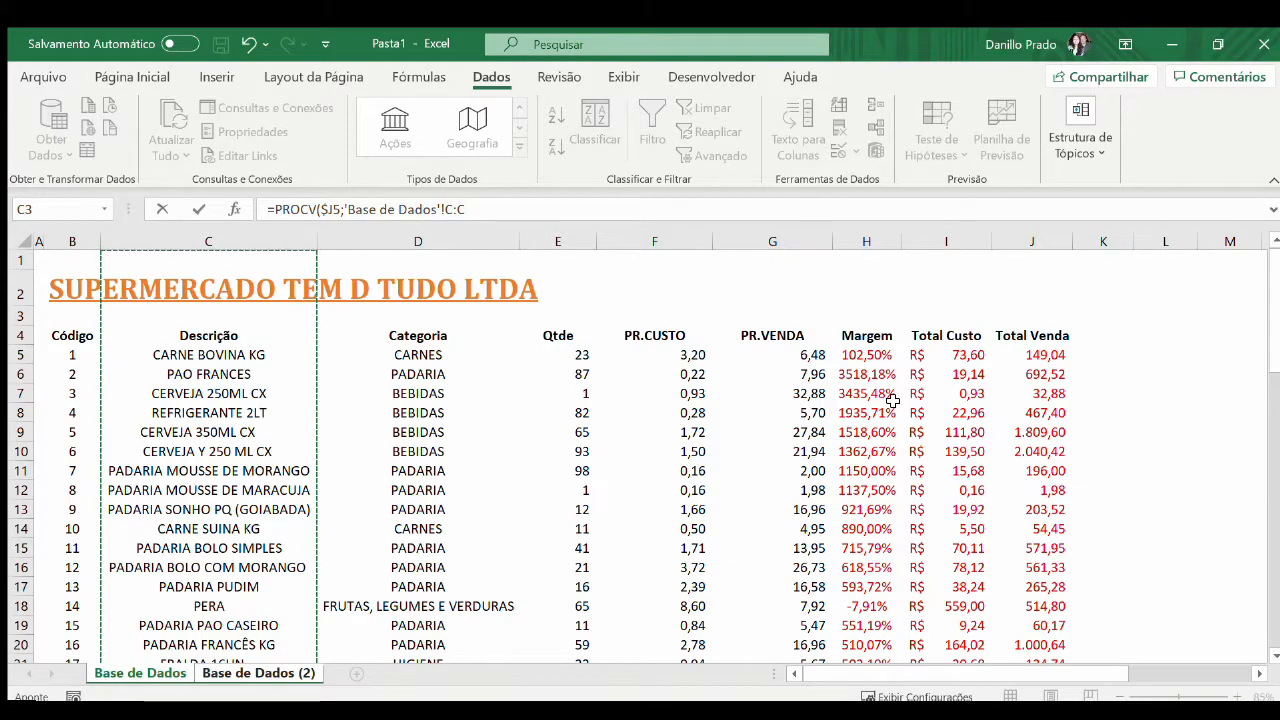
{"action": "key", "text": "shift+Right"}
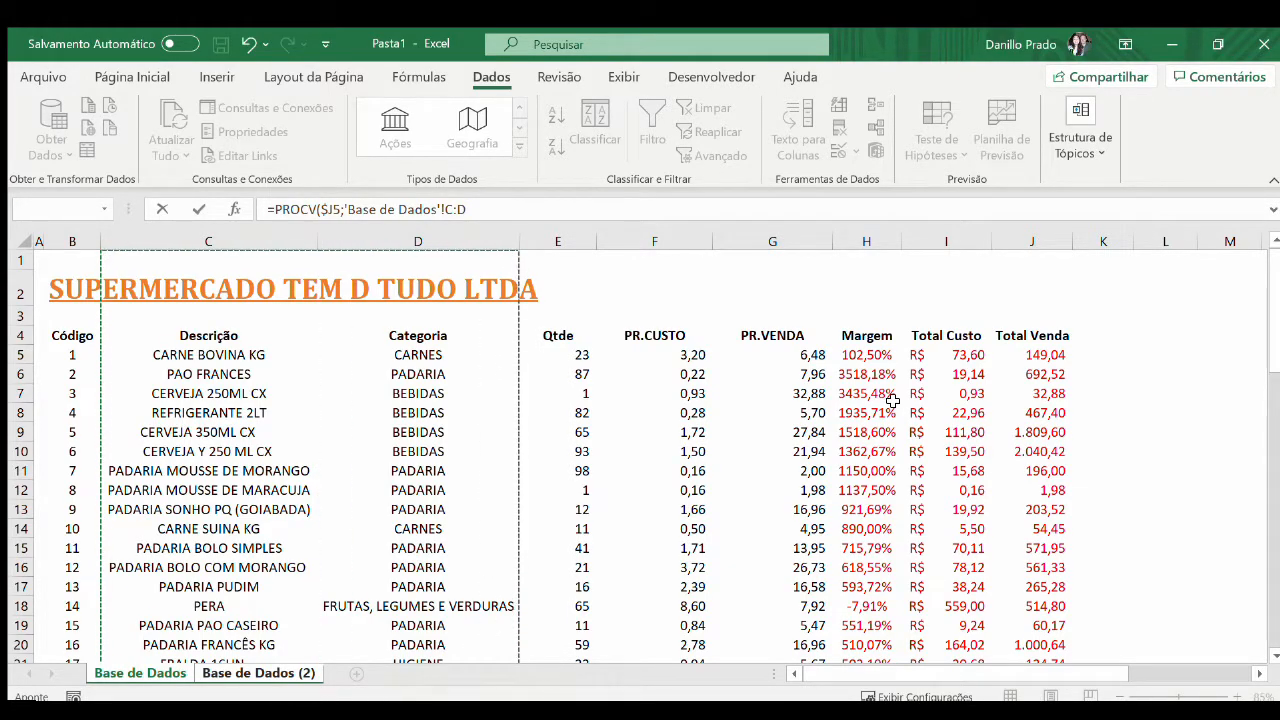
{"action": "key", "text": "F4"}
{"action": "type", "text": ";2"}
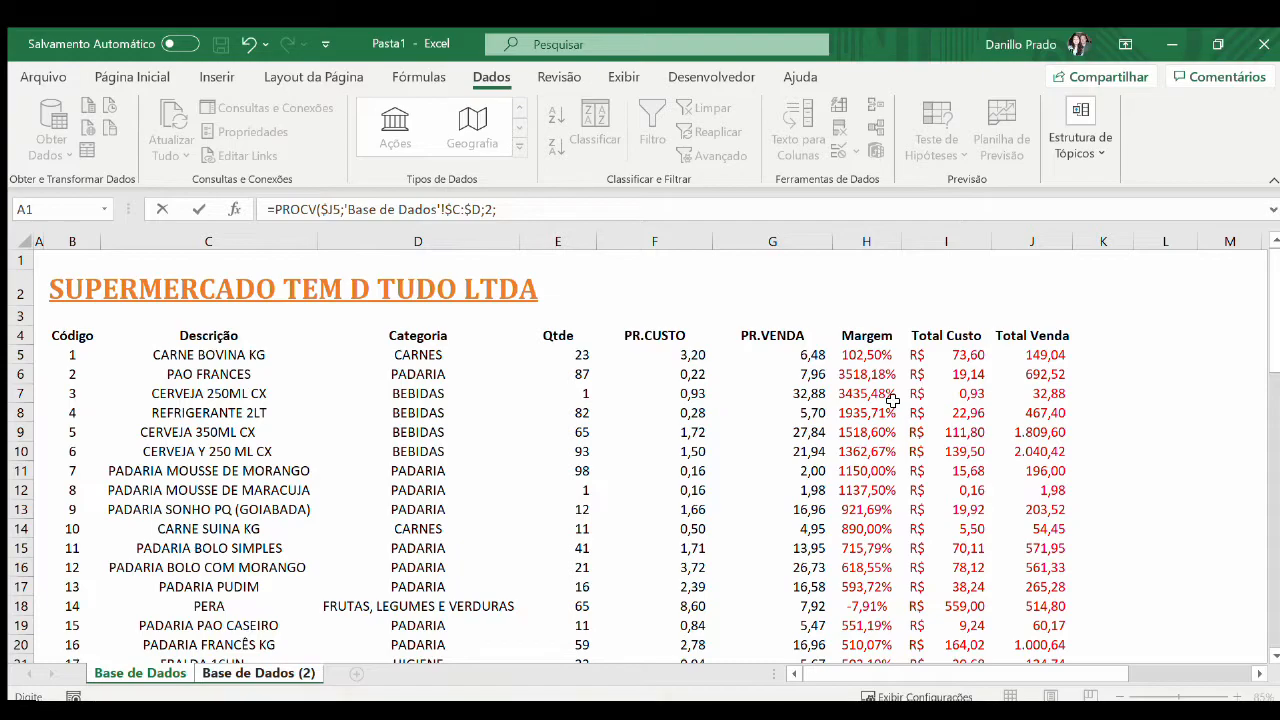
{"action": "type", "text": "FALSO"}
{"action": "key", "text": "Return"}
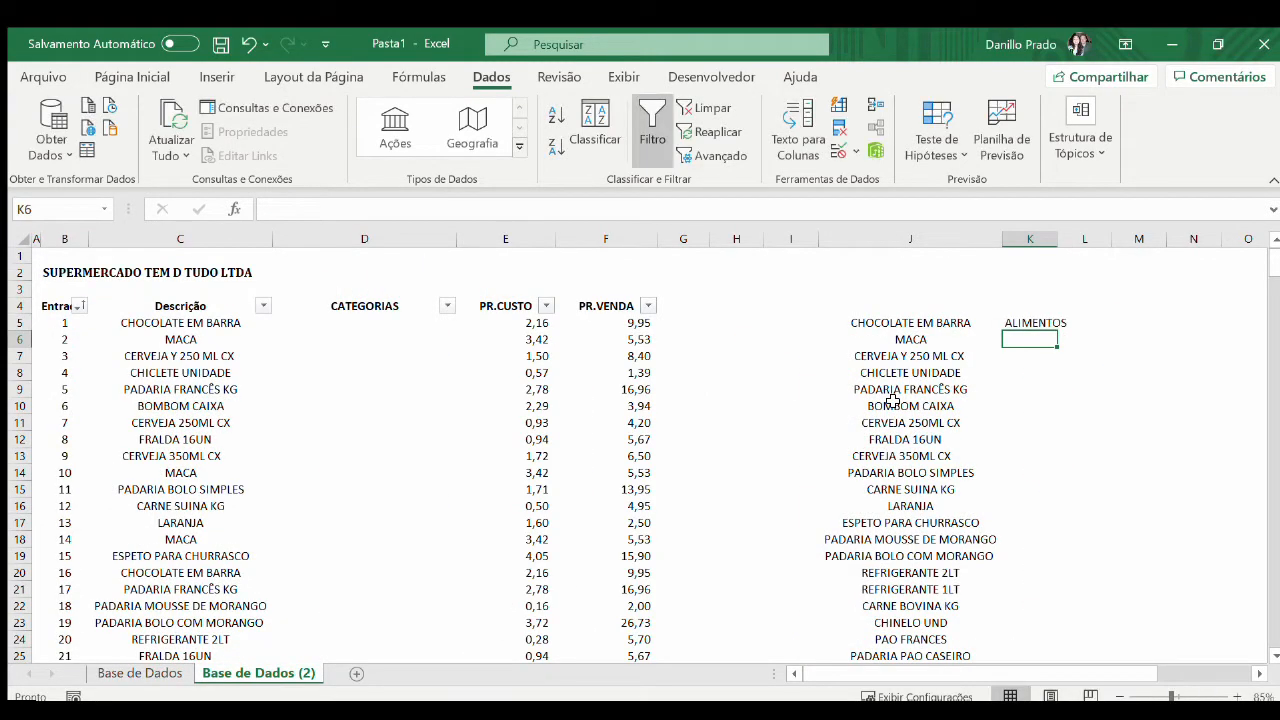
Fill the category lookup from K5 down to K34 and fit column K's width to its contents
{"action": "key", "text": "Left"}
{"action": "key", "text": "ctrl+Down"}
{"action": "key", "text": "Right"}
{"action": "key", "text": "ctrl+shift+Up"}
{"action": "key", "text": "ctrl+d"}
{"action": "scroll", "coordinate": [893, 400], "scroll_direction": "down", "scroll_amount": 1}
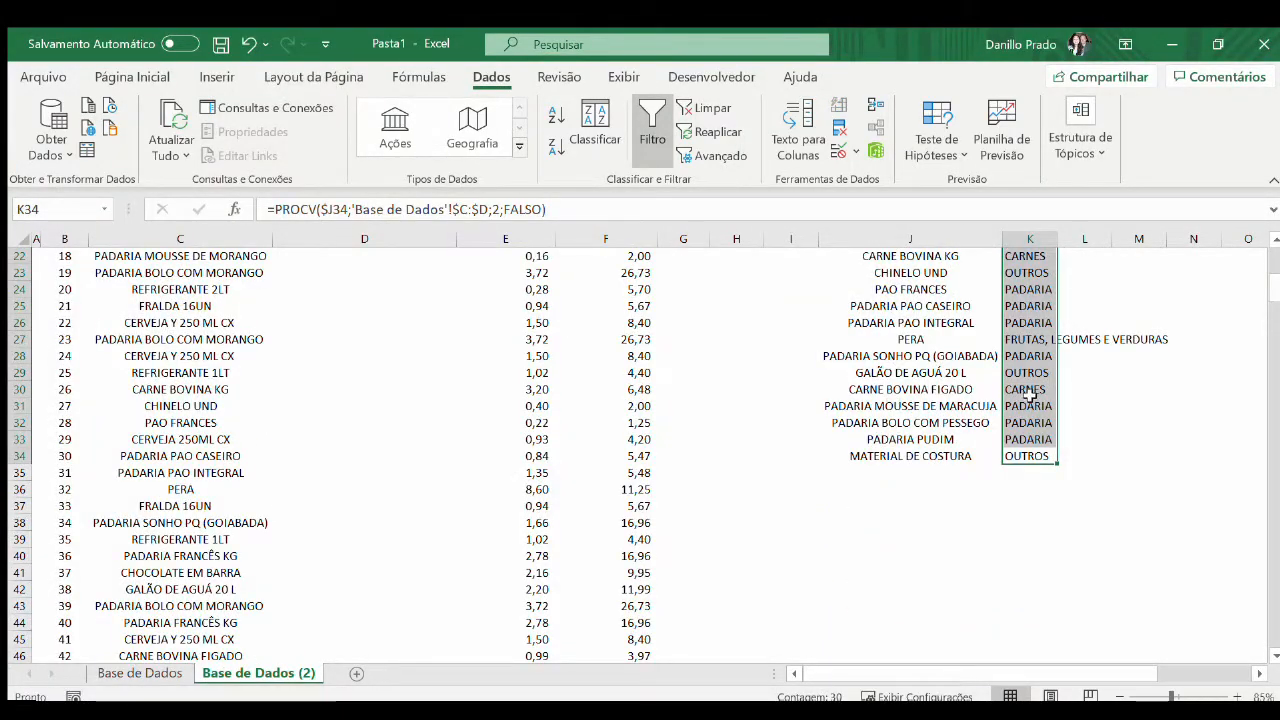
{"action": "scroll", "coordinate": [1035, 380], "scroll_direction": "up", "scroll_amount": 7}
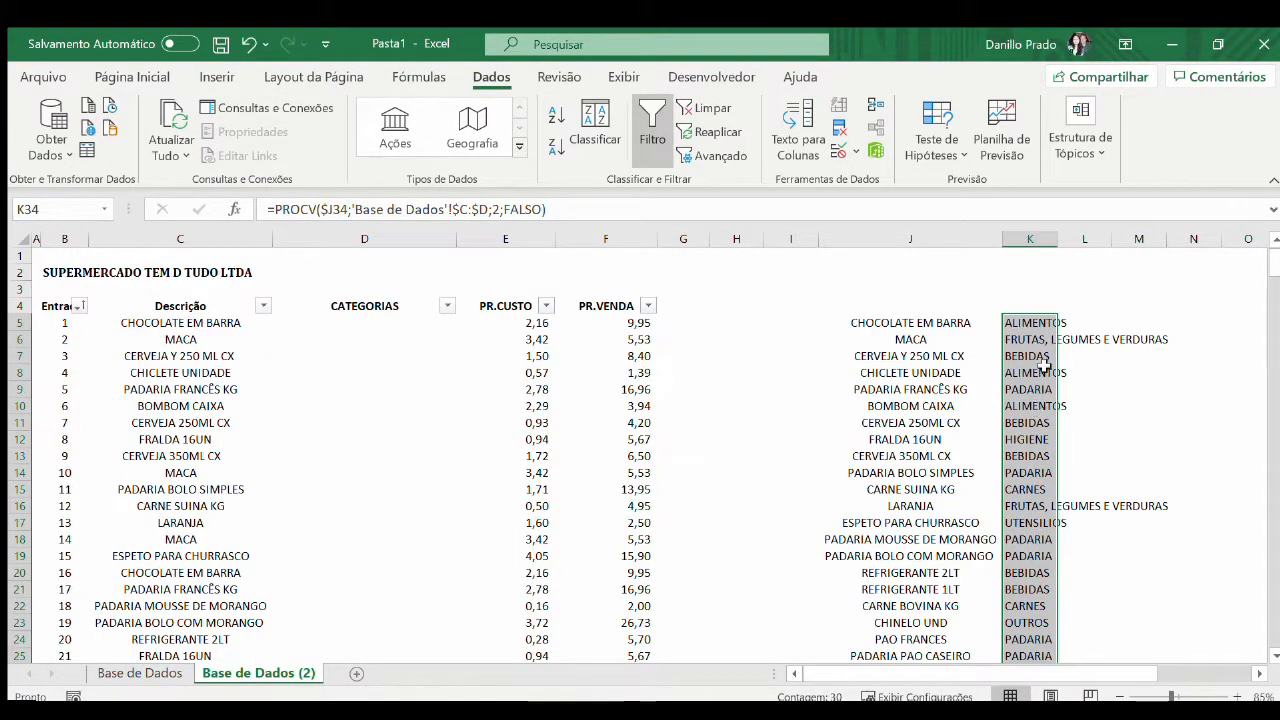
{"action": "double_click", "coordinate": [1057, 239]}
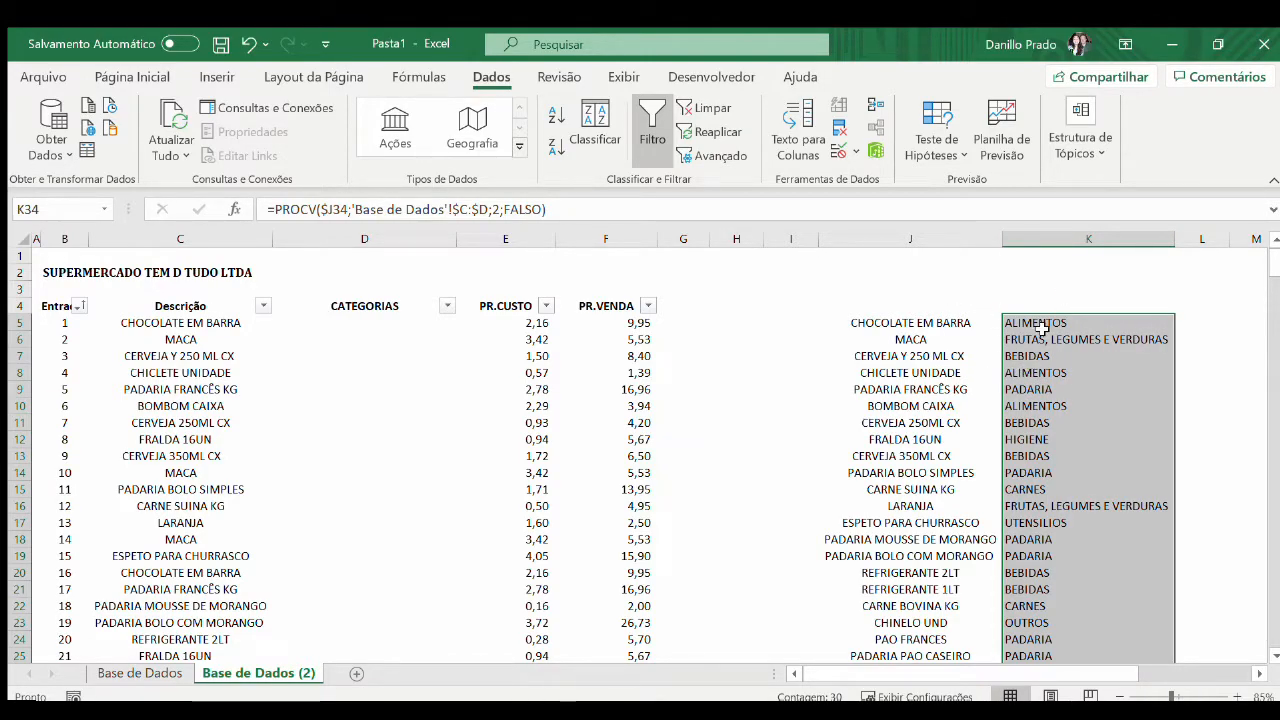
Enter the headings DESCRIÇÃO in J4 and CATEGORIAS in K4 above the product list
{"action": "scroll", "coordinate": [1045, 330], "scroll_direction": "down", "scroll_amount": 1}
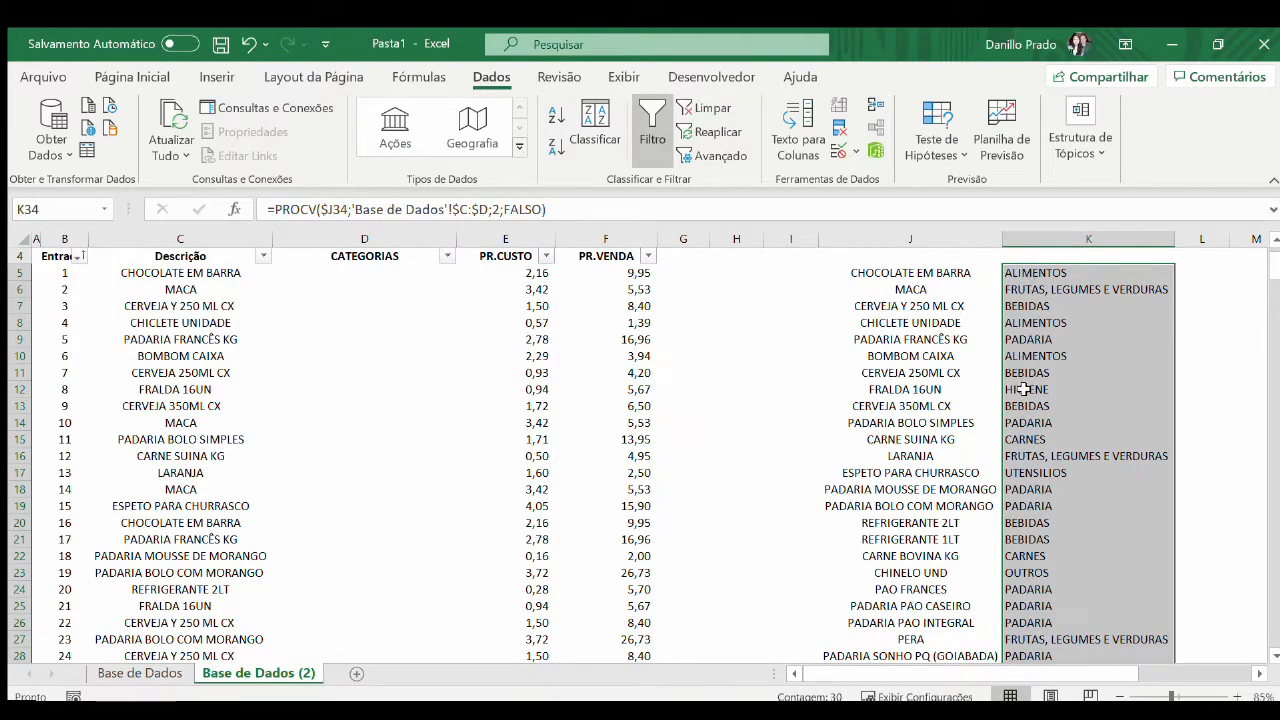
{"action": "scroll", "coordinate": [1030, 280], "scroll_direction": "up", "scroll_amount": 1}
{"action": "left_click", "coordinate": [948, 300]}
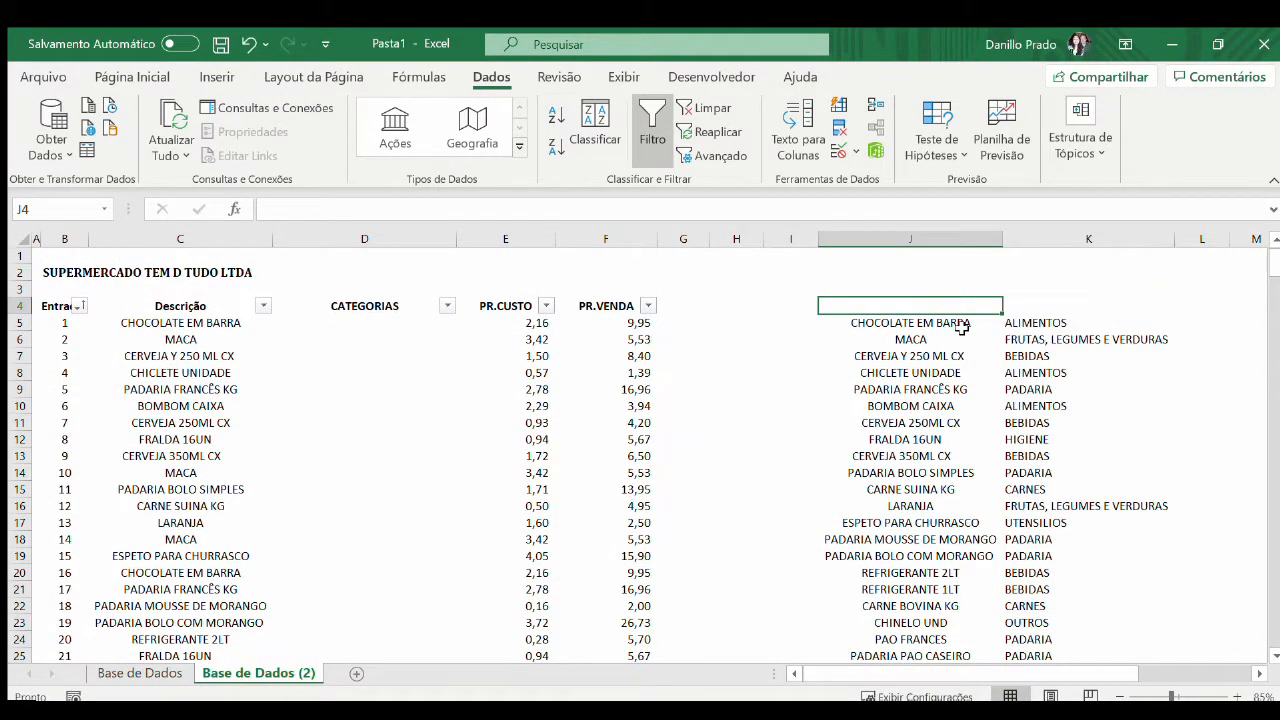
{"action": "type", "text": "DESCRIÇÃO"}
{"action": "key", "text": "Tab"}
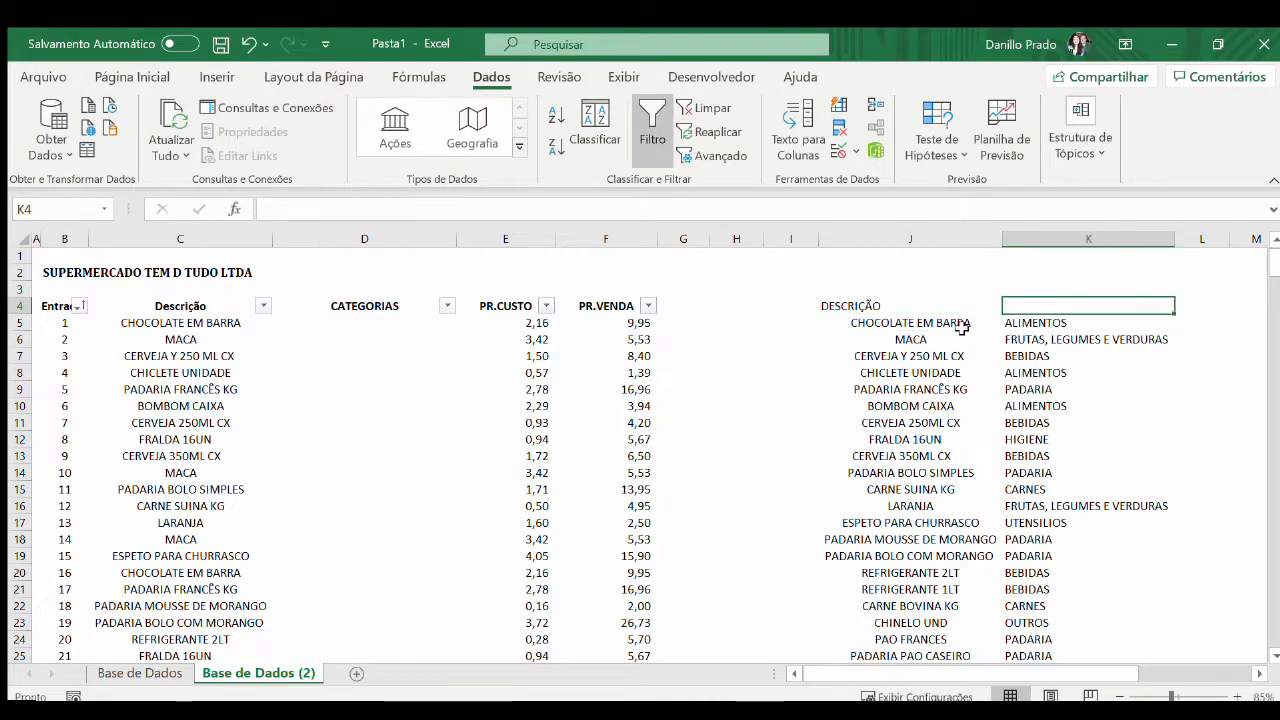
{"action": "type", "text": "CATEGORIAS"}
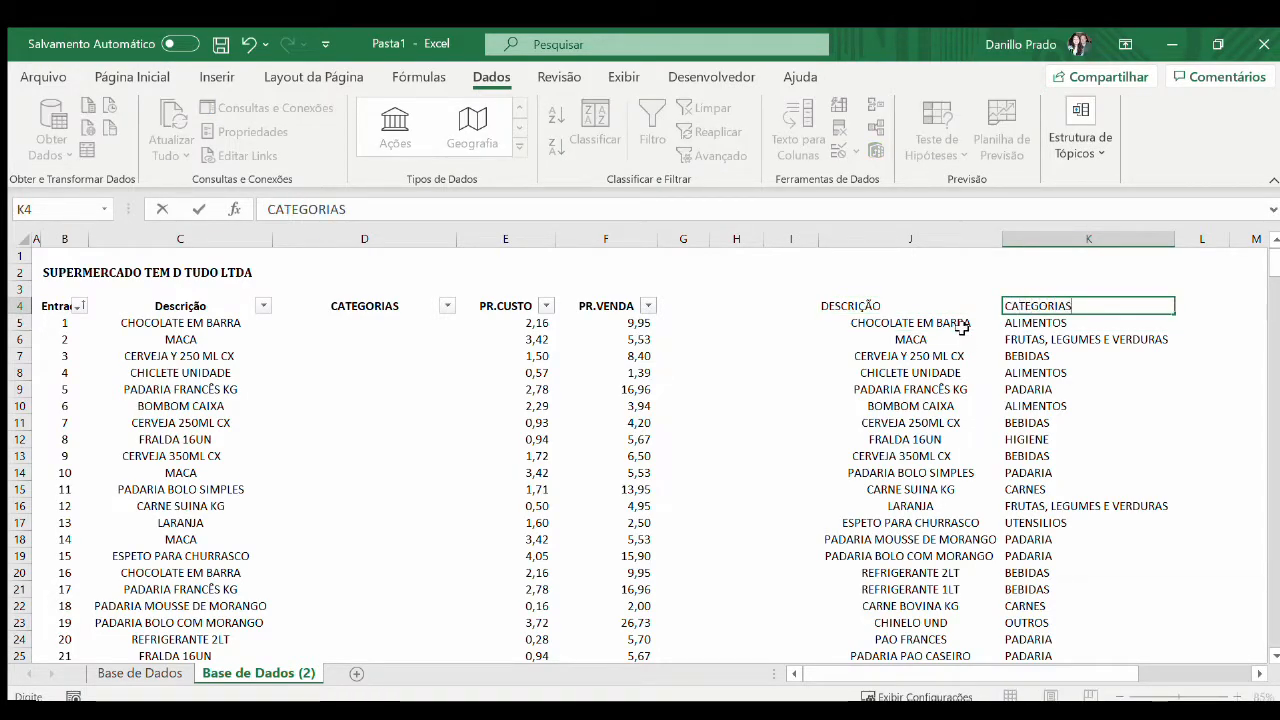
{"action": "key", "text": "ctrl+Return"}
Make the headings in J4:K4 bold and centre them
{"action": "key", "text": "shift+Left"}
{"action": "key", "text": "ctrl+n"}
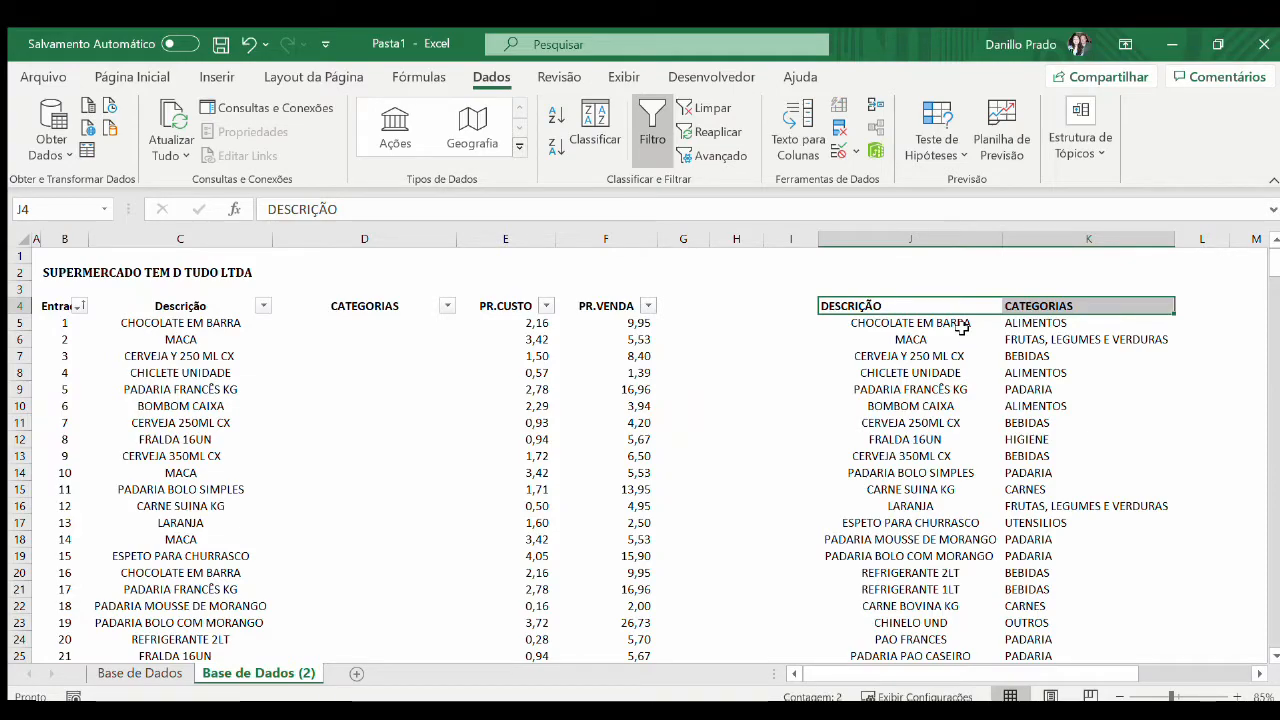
{"action": "left_click", "coordinate": [133, 77]}
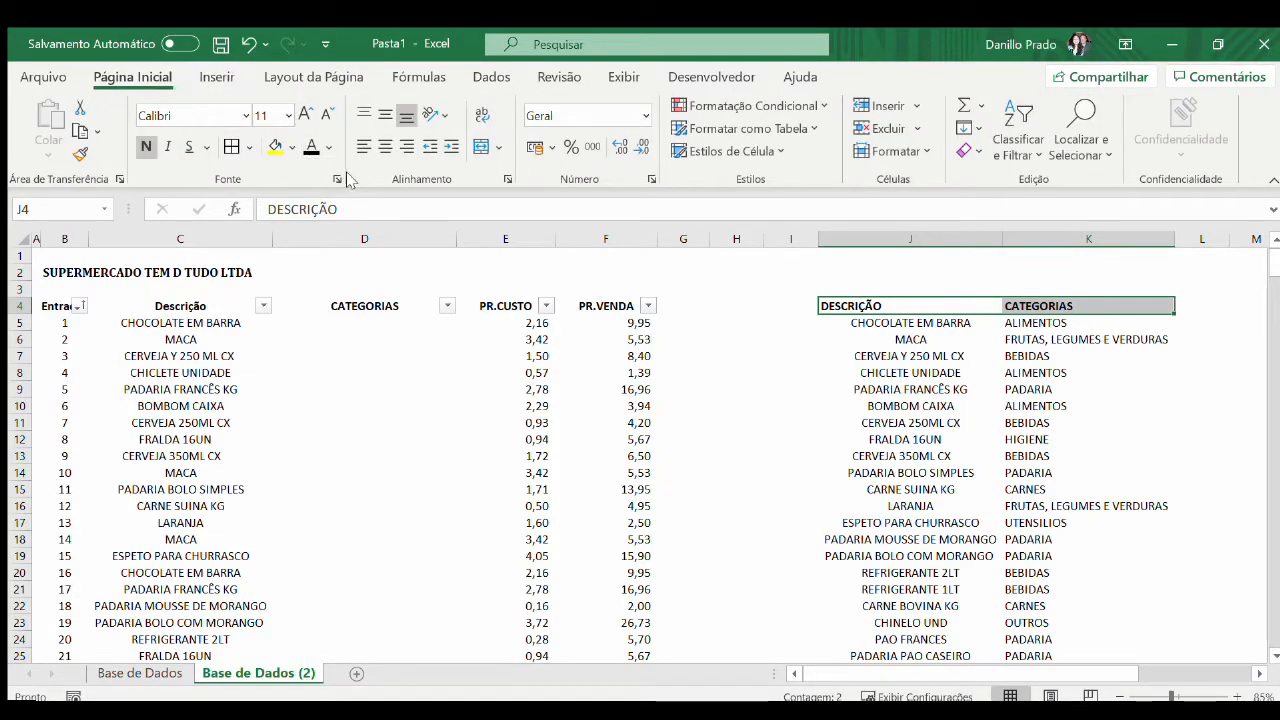
{"action": "left_click", "coordinate": [385, 146]}
Start a PROCV formula in D5 under CATEGORIAS with $C5 as the lookup value
{"action": "left_click", "coordinate": [338, 324]}
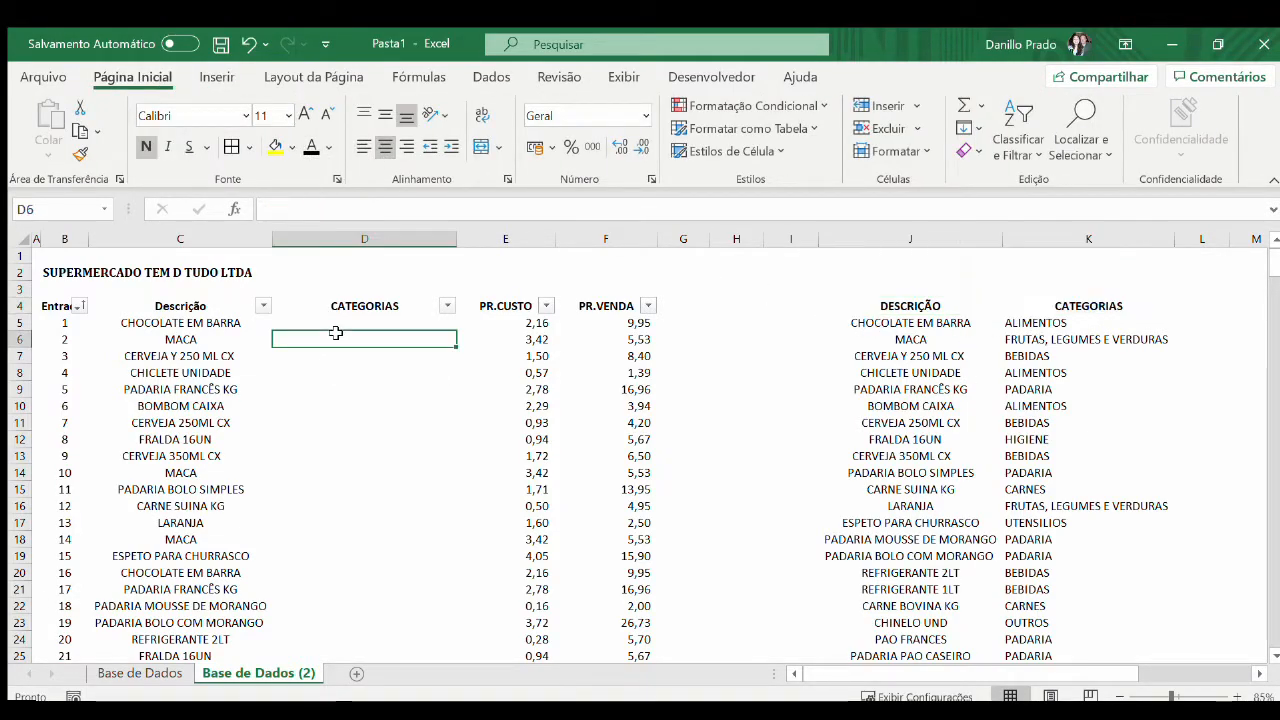
{"action": "type", "text": "="}
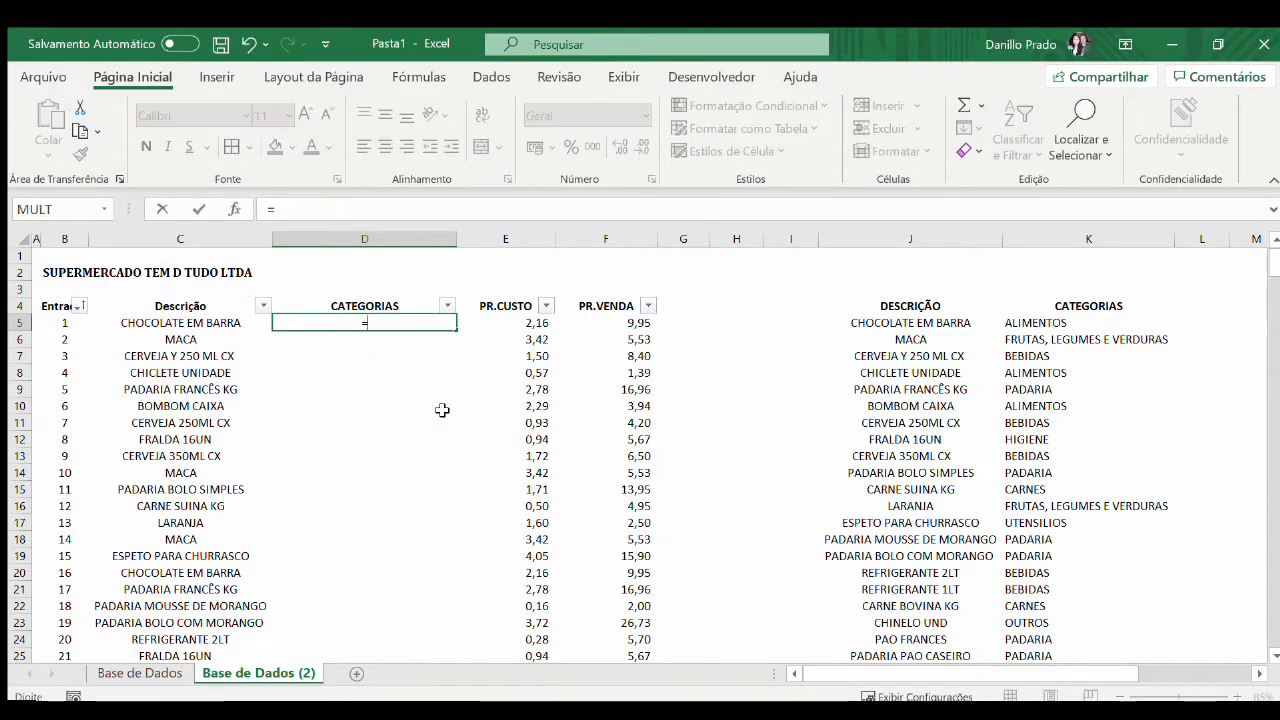
{"action": "type", "text": "PROCV"}
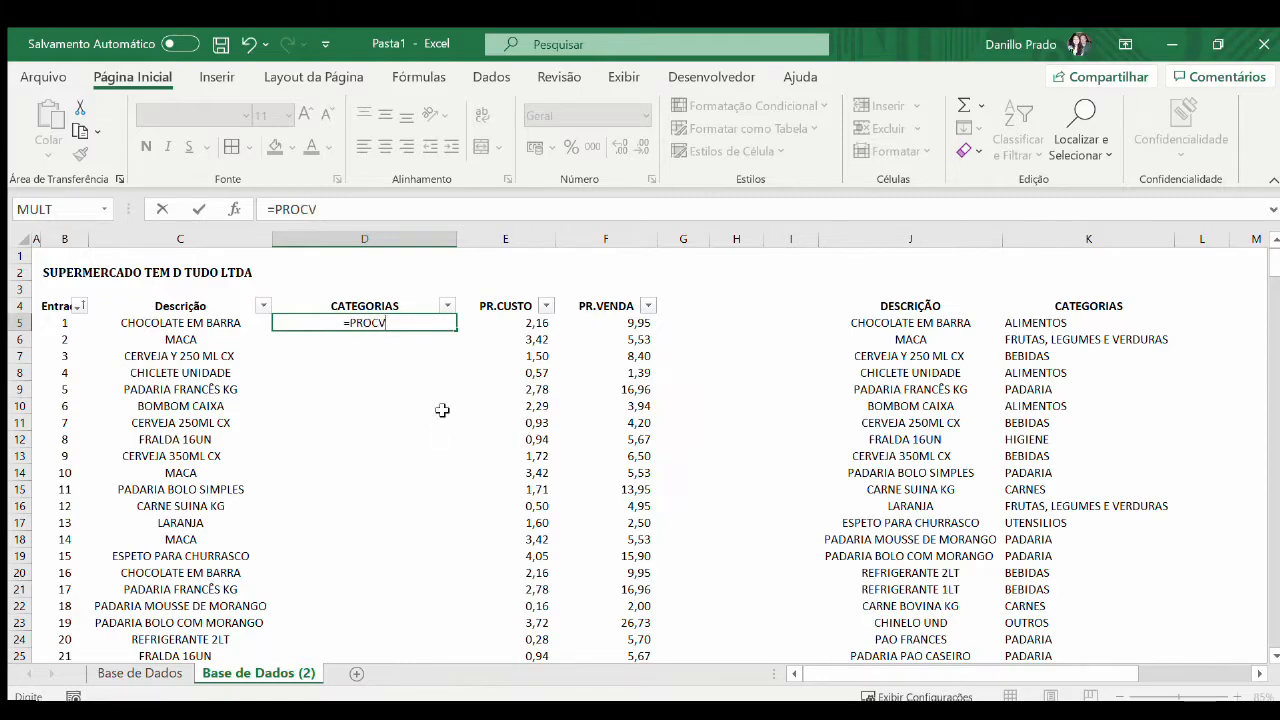
{"action": "type", "text": "("}
{"action": "key", "text": "Right"}
{"action": "key", "text": "Left"}
{"action": "key", "text": "Left"}
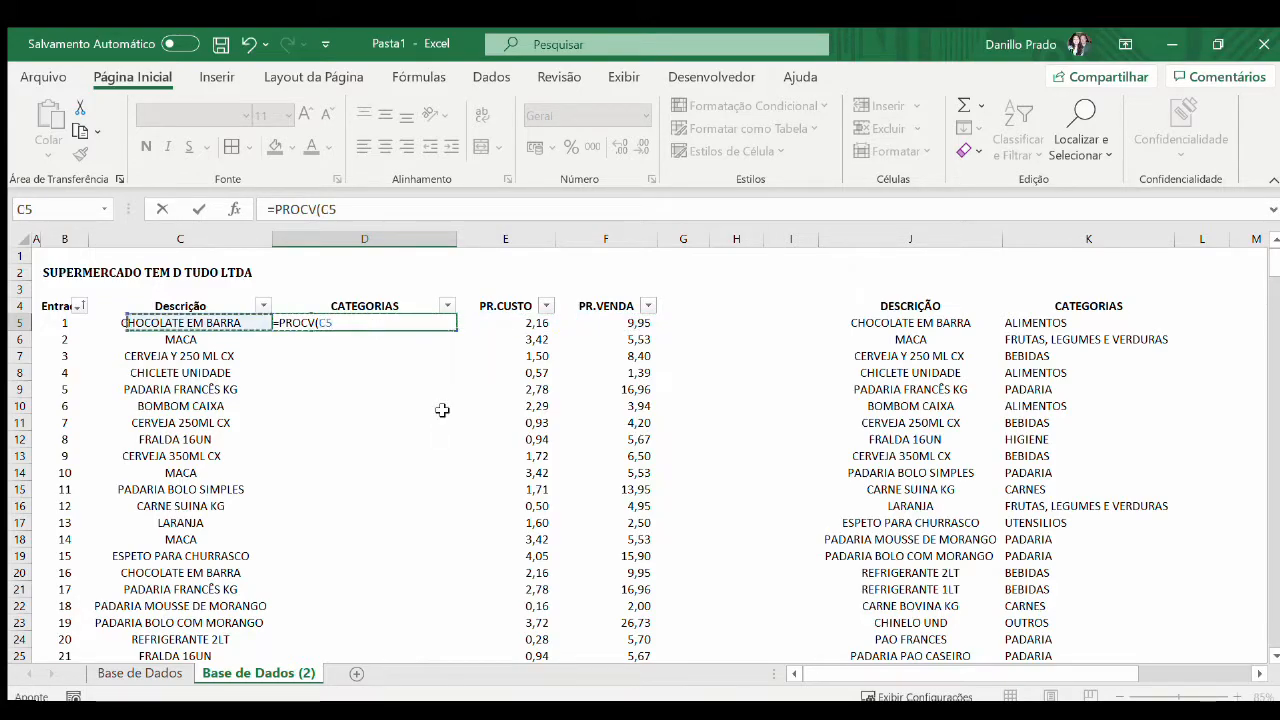
{"action": "key", "text": "F4"}
{"action": "key", "text": "F4"}
{"action": "key", "text": "F4"}
{"action": "type", "text": ";"}
Complete the D5 lookup with the range $J:$K, return column 2 and exact match FALSO
{"action": "key", "text": "Right"}
{"action": "key", "text": "Right"}
{"action": "key", "text": "Right"}
{"action": "key", "text": "Right"}
{"action": "key", "text": "Right"}
{"action": "key", "text": "Right"}
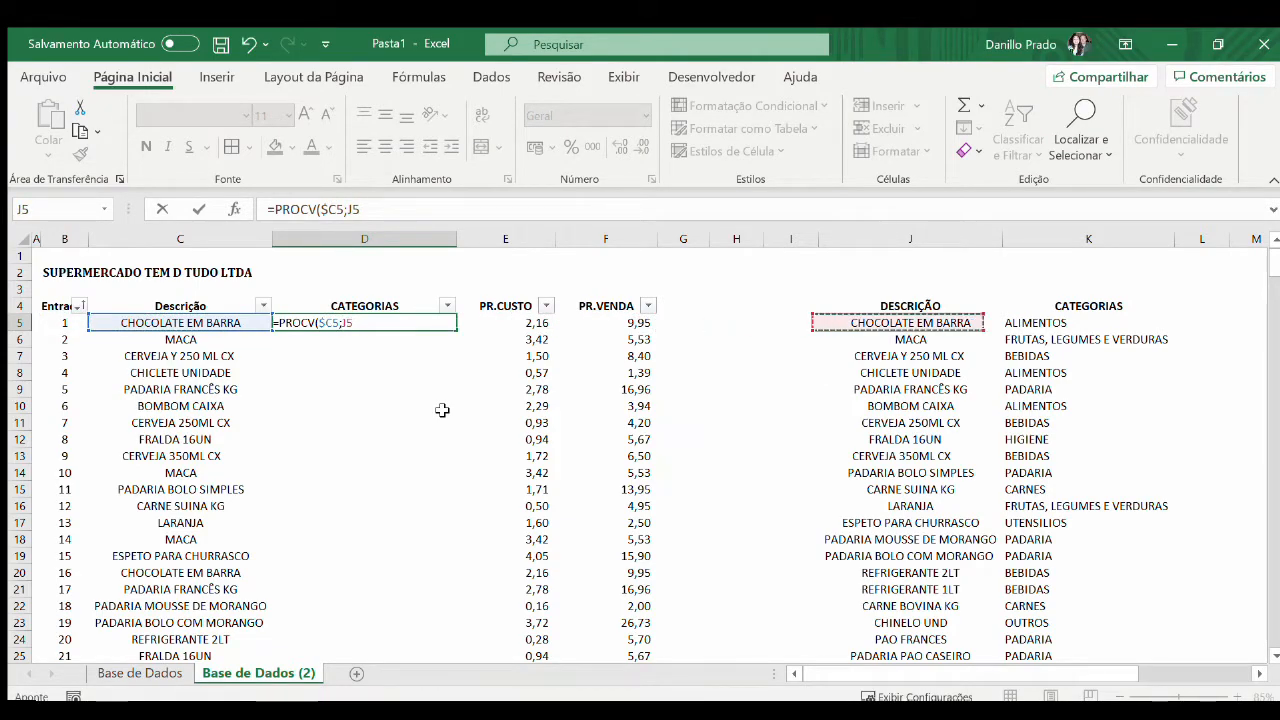
{"action": "key", "text": "ctrl+space"}
{"action": "key", "text": "shift+Right"}
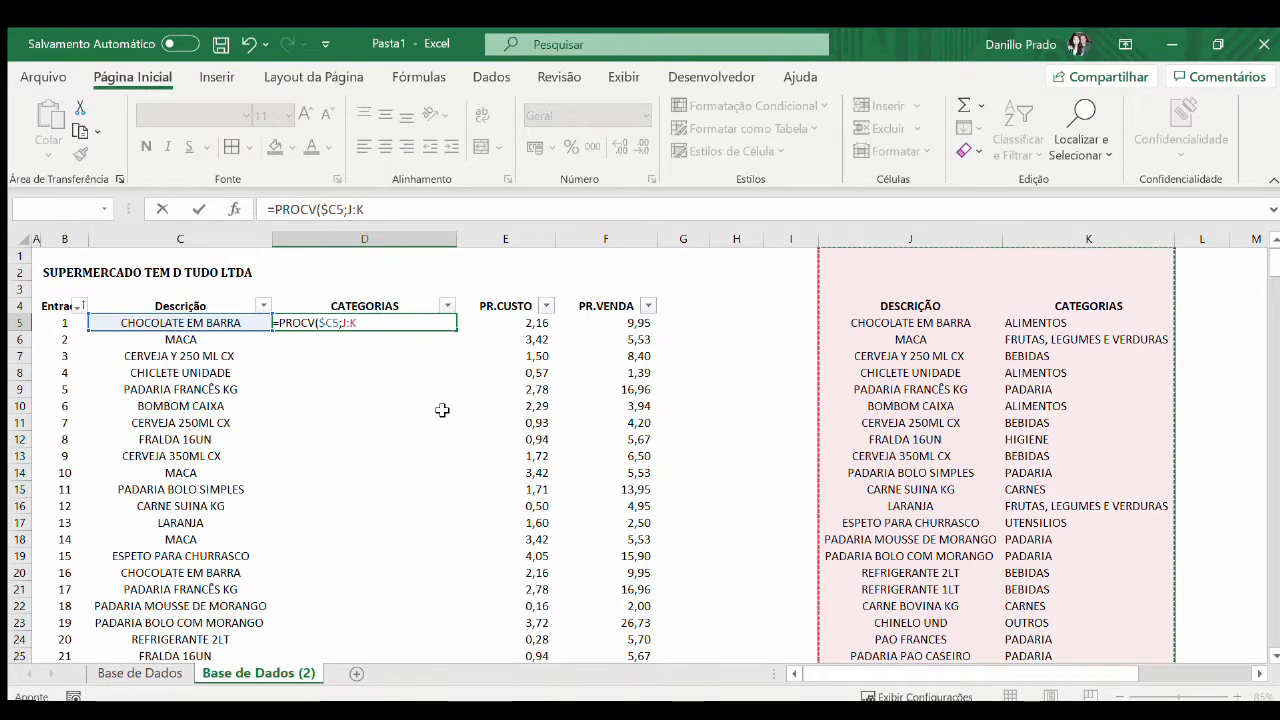
{"action": "key", "text": "F4"}
{"action": "type", "text": ";2"}
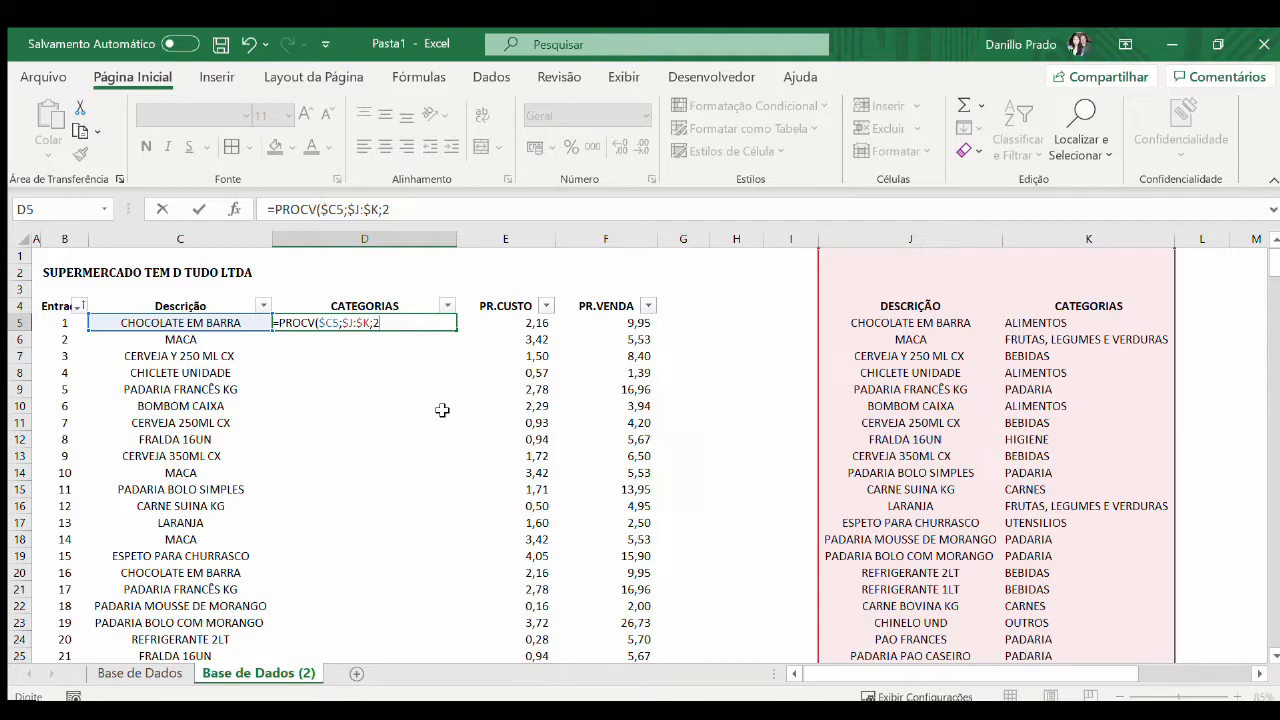
{"action": "type", "text": "FALSO)"}
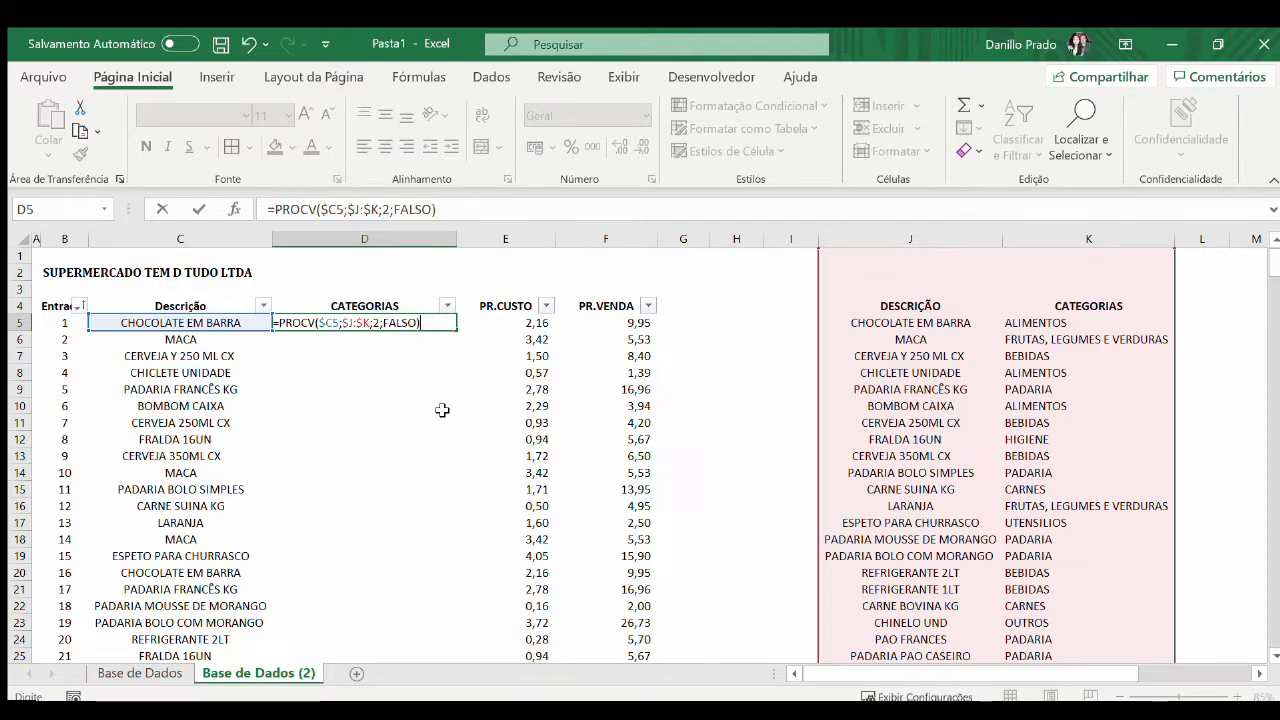
{"action": "key", "text": "Return"}
{"action": "key", "text": "Up"}
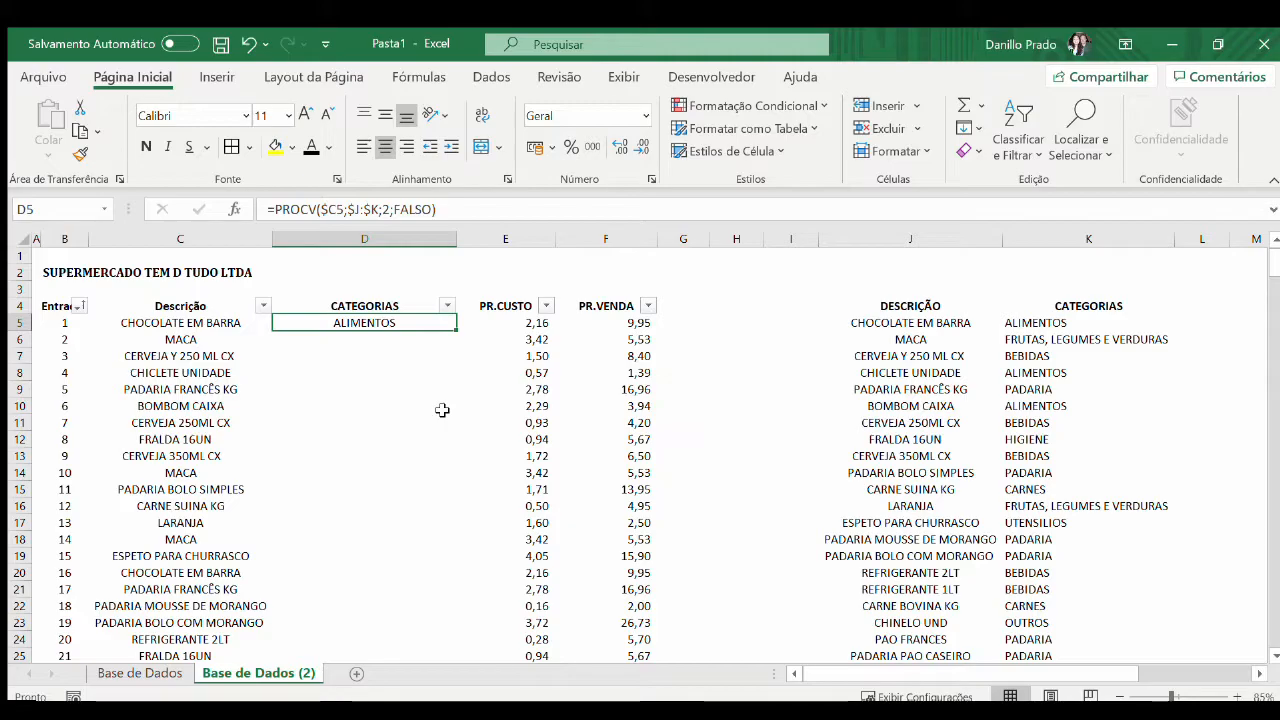
Copy the D5 category formula down the CATEGORIAS column to D304 and return to the top of the sheet
{"action": "key", "text": "ctrl+c"}
{"action": "key", "text": "Left"}
{"action": "key", "text": "ctrl+Down"}
{"action": "key", "text": "Right"}
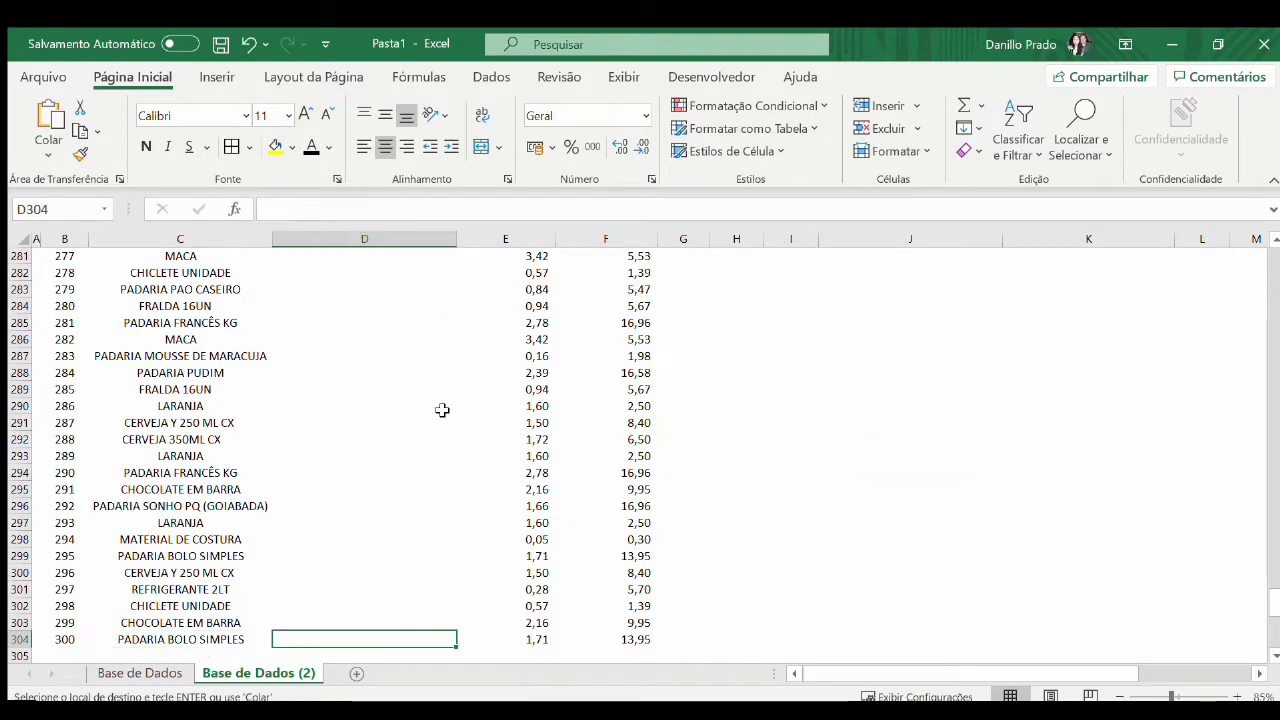
{"action": "key", "text": "ctrl+shift+Up"}
{"action": "key", "text": "Return"}
{"action": "key", "text": "ctrl+Up"}
{"action": "key", "text": "ctrl+Up"}
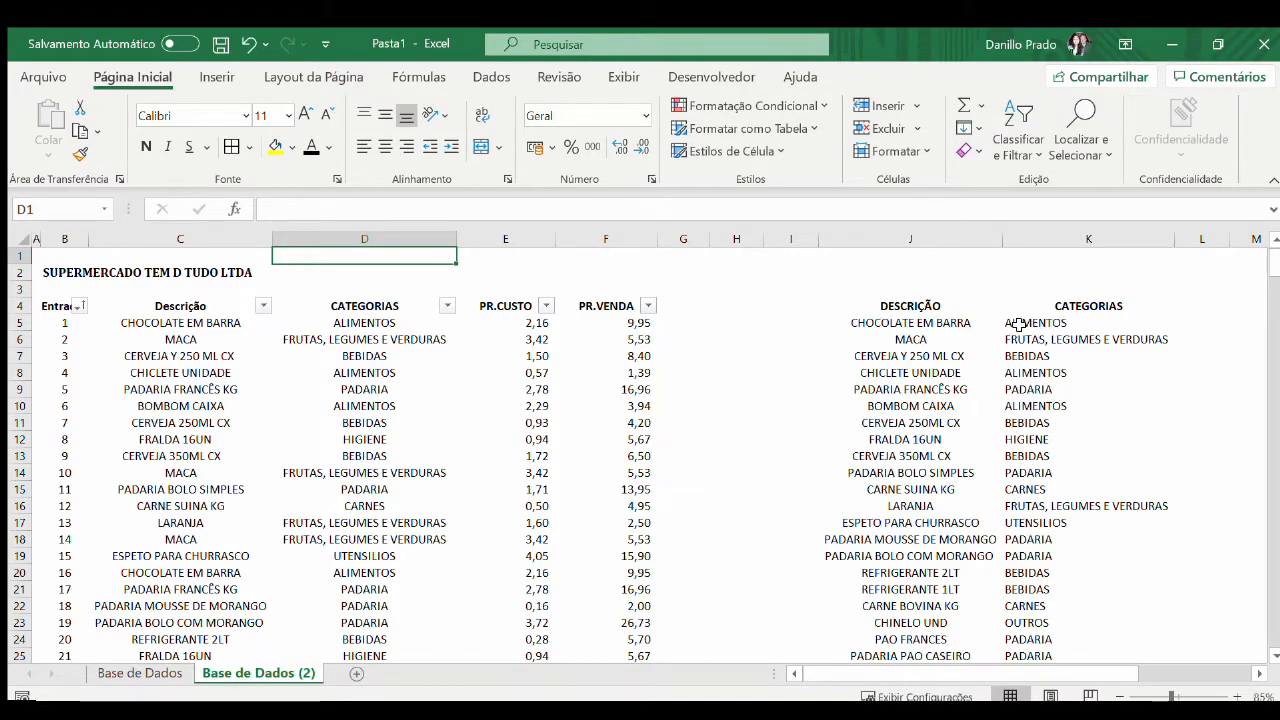
Centre the category values in K5:K34
{"action": "left_click", "coordinate": [1065, 325]}
{"action": "key", "text": "ctrl+shift+Down"}
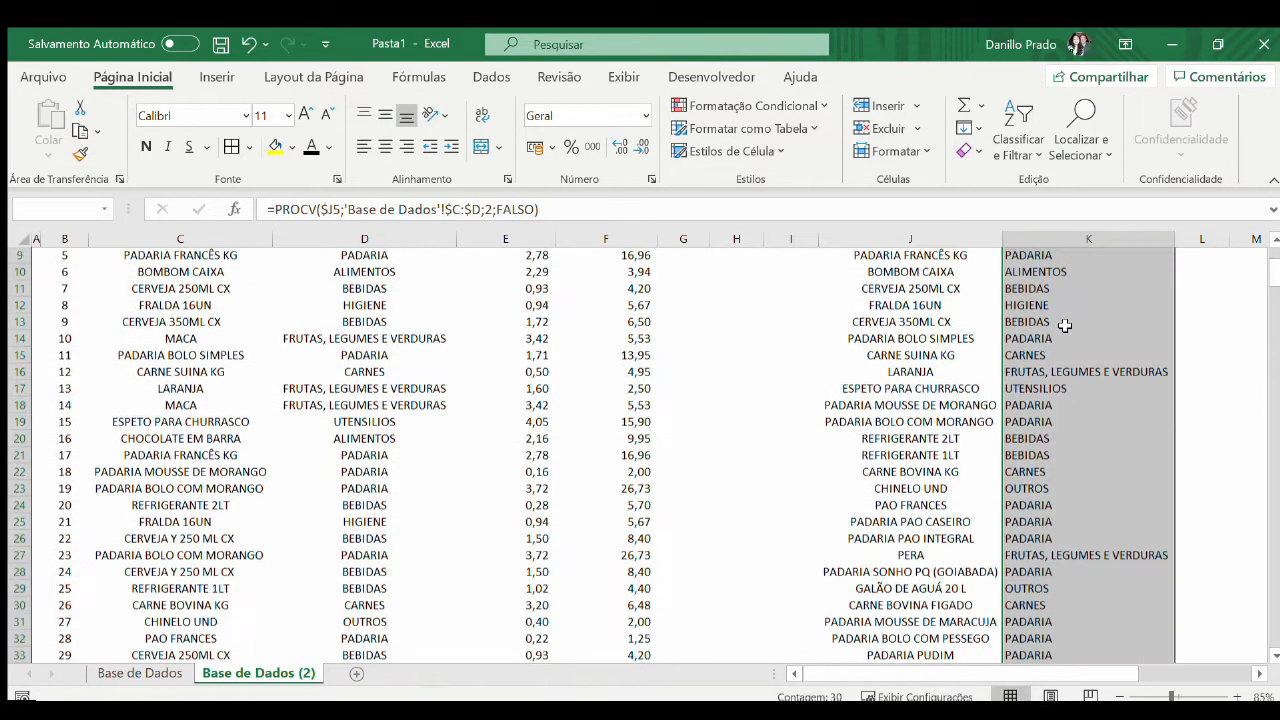
{"action": "left_click", "coordinate": [385, 147]}
{"action": "scroll", "coordinate": [766, 387], "scroll_direction": "up", "scroll_amount": 4}
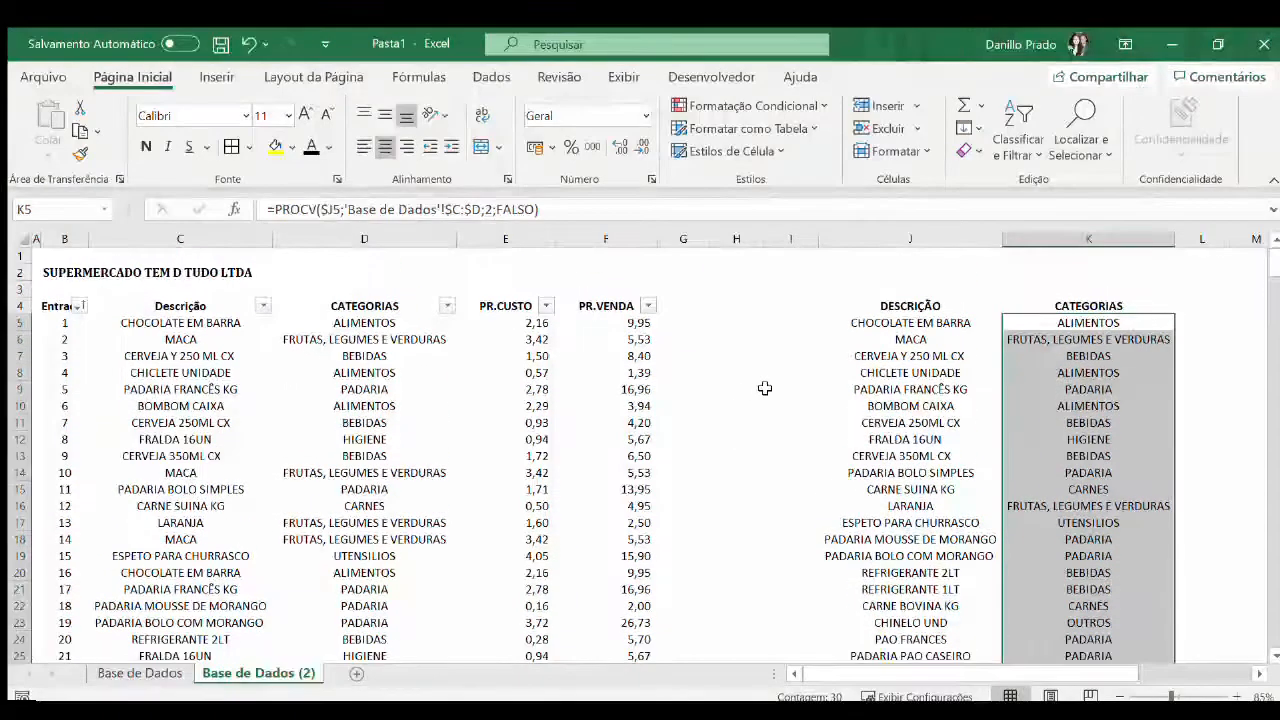
Replace the PROCV formulas in the CATEGORIAS column, from D5 down, with plain values
{"action": "left_click", "coordinate": [860, 352]}
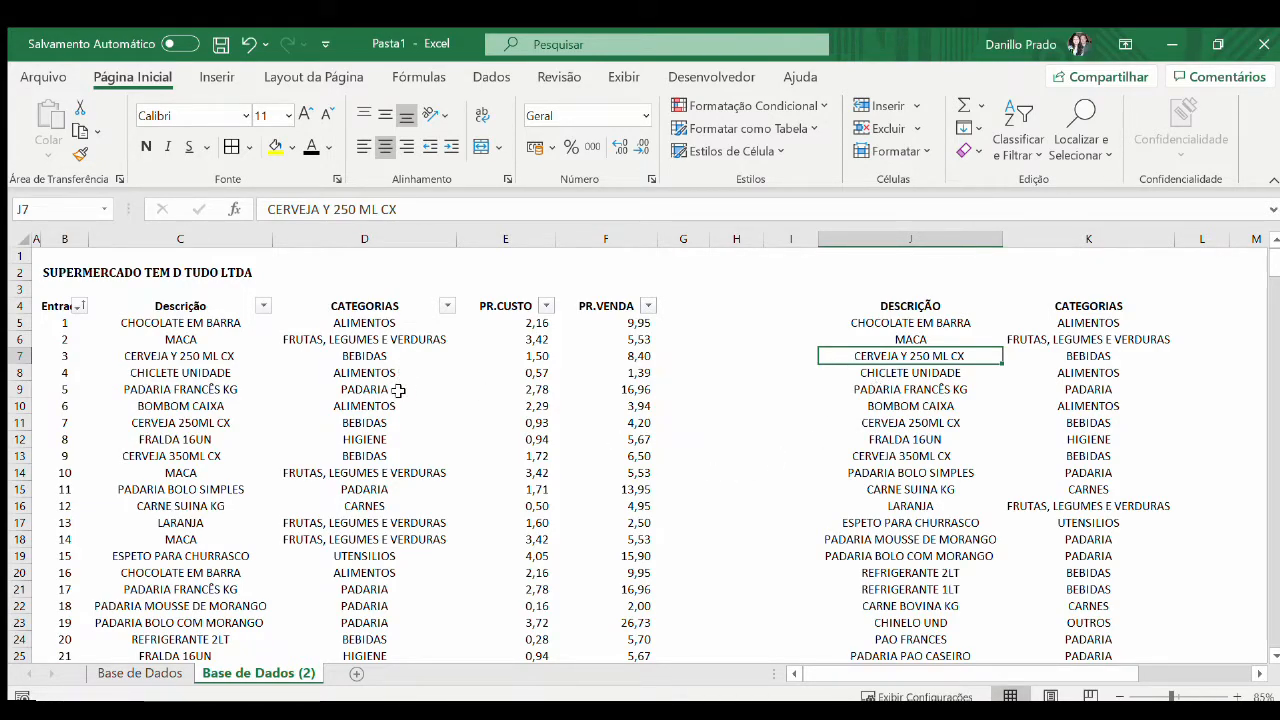
{"action": "left_click", "coordinate": [324, 338]}
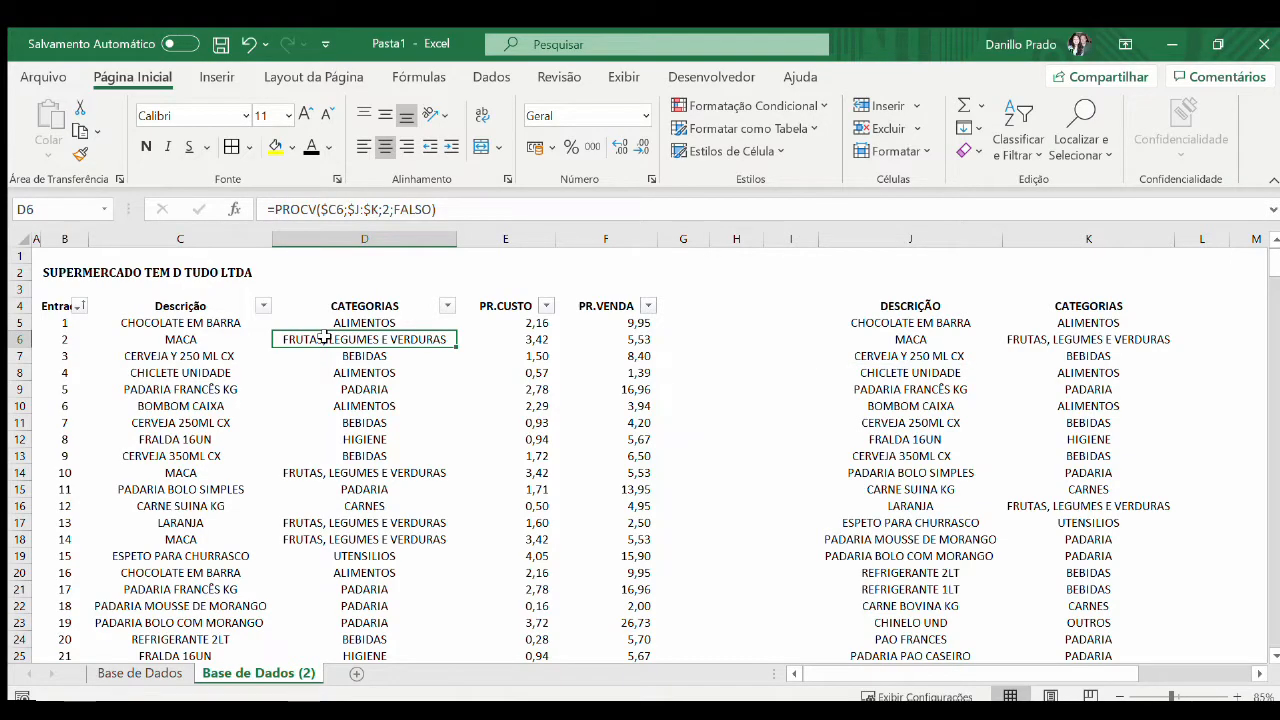
{"action": "key", "text": "Left"}
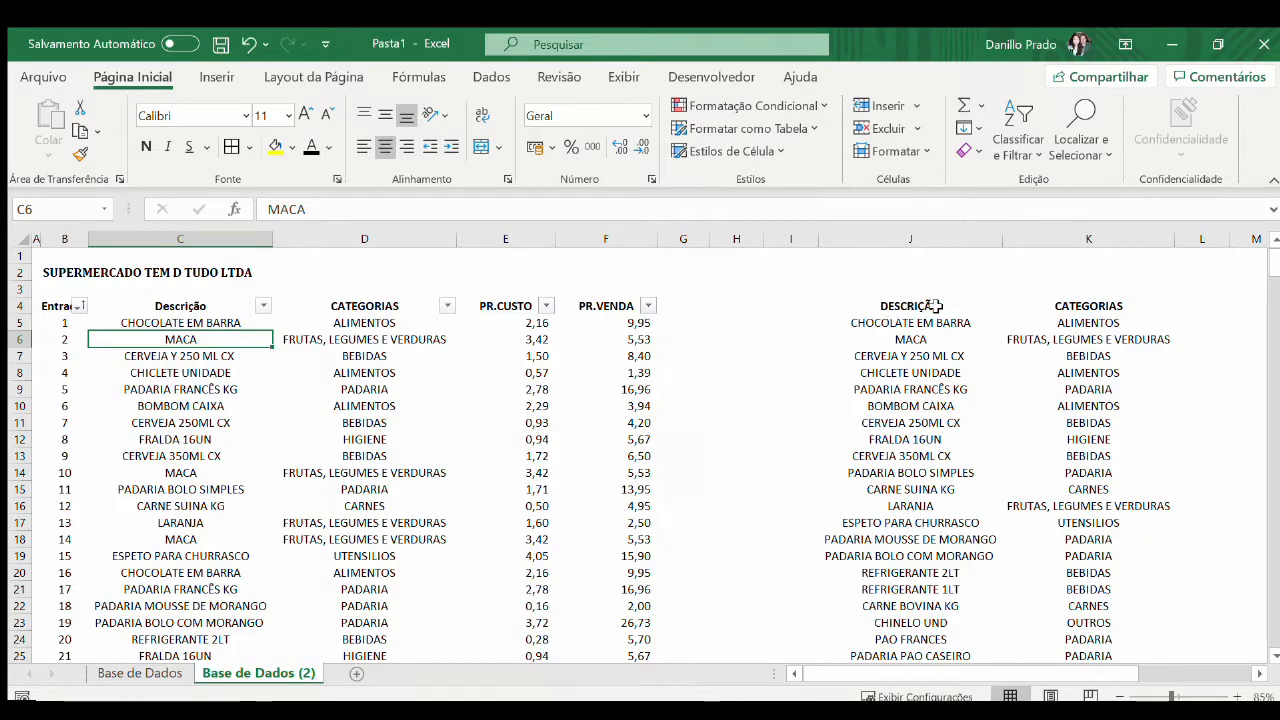
{"action": "left_click", "coordinate": [397, 322]}
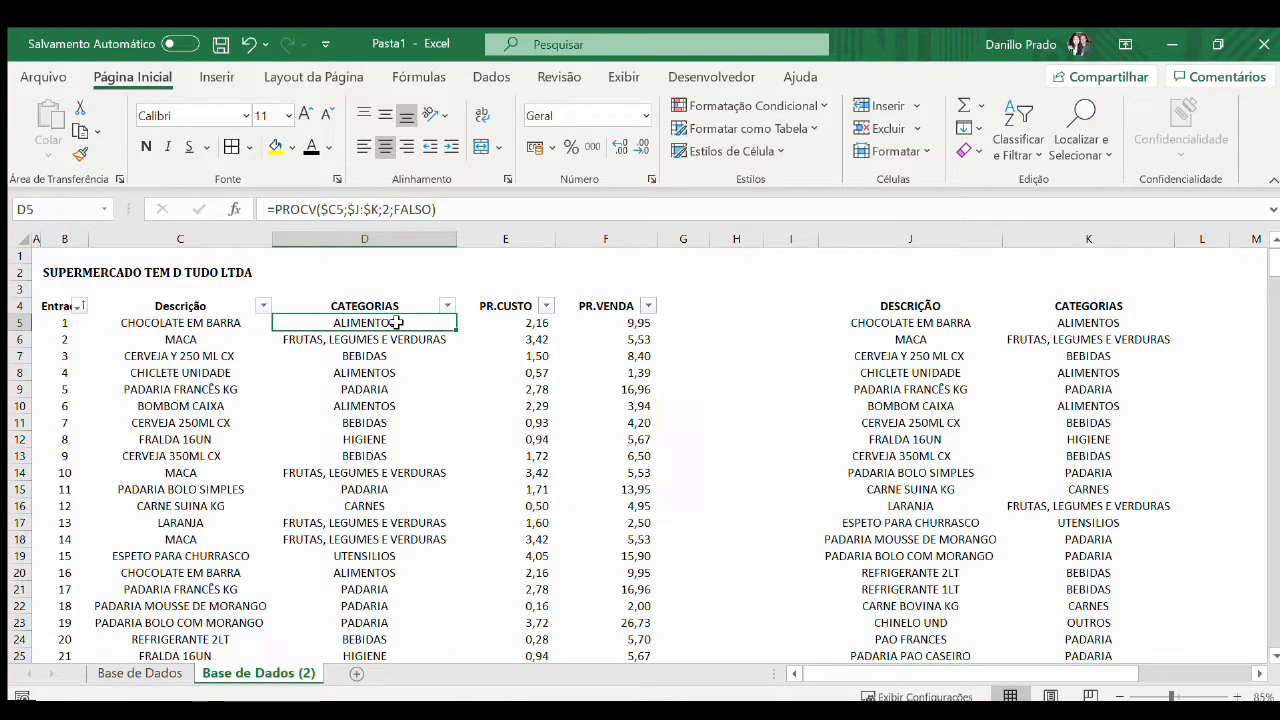
{"action": "key", "text": "ctrl+c"}
{"action": "key", "text": "ctrl+shift+Down"}
{"action": "key", "text": "ctrl+v"}
{"action": "key", "text": "ctrl+Up"}
{"action": "key", "text": "Escape"}
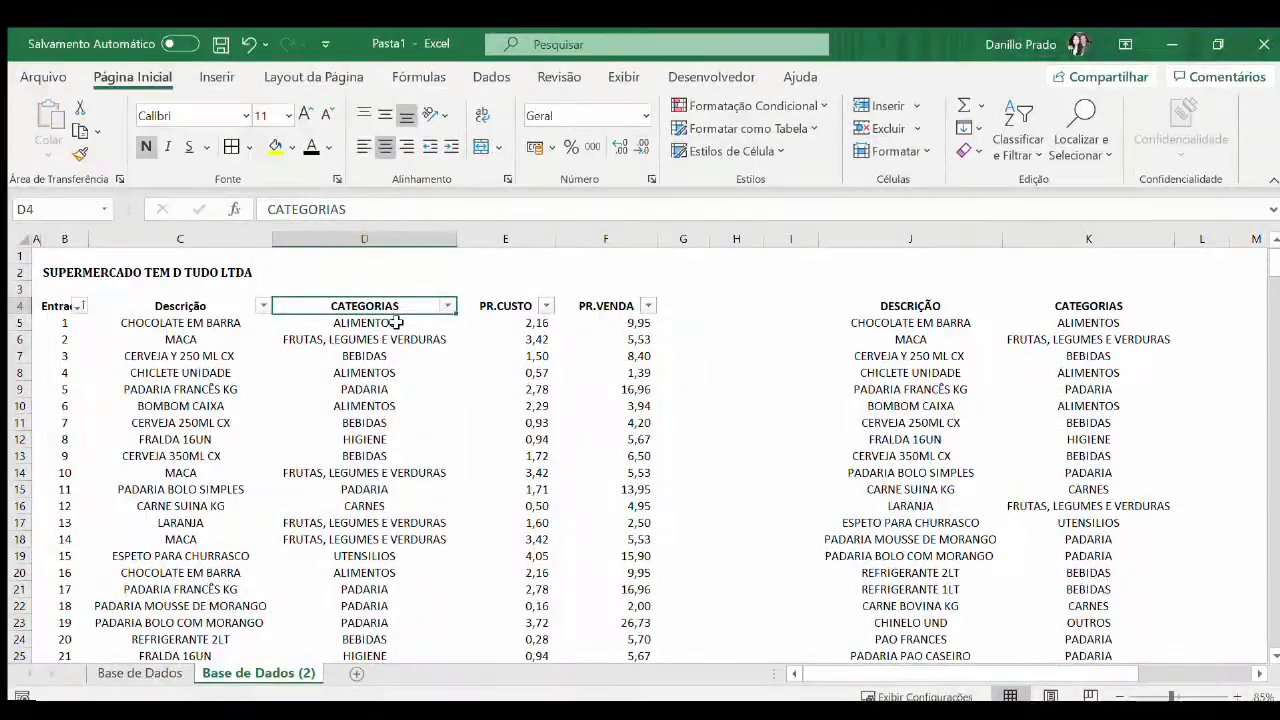
Delete the helper columns J:K holding the product and category list
{"action": "key", "text": "Down"}
{"action": "key", "text": "Right"}
{"action": "key", "text": "Right"}
{"action": "key", "text": "Right"}
{"action": "key", "text": "Right"}
{"action": "key", "text": "Right"}
{"action": "key", "text": "Right"}
{"action": "key", "text": "ctrl+space"}
{"action": "key", "text": "shift+Right"}
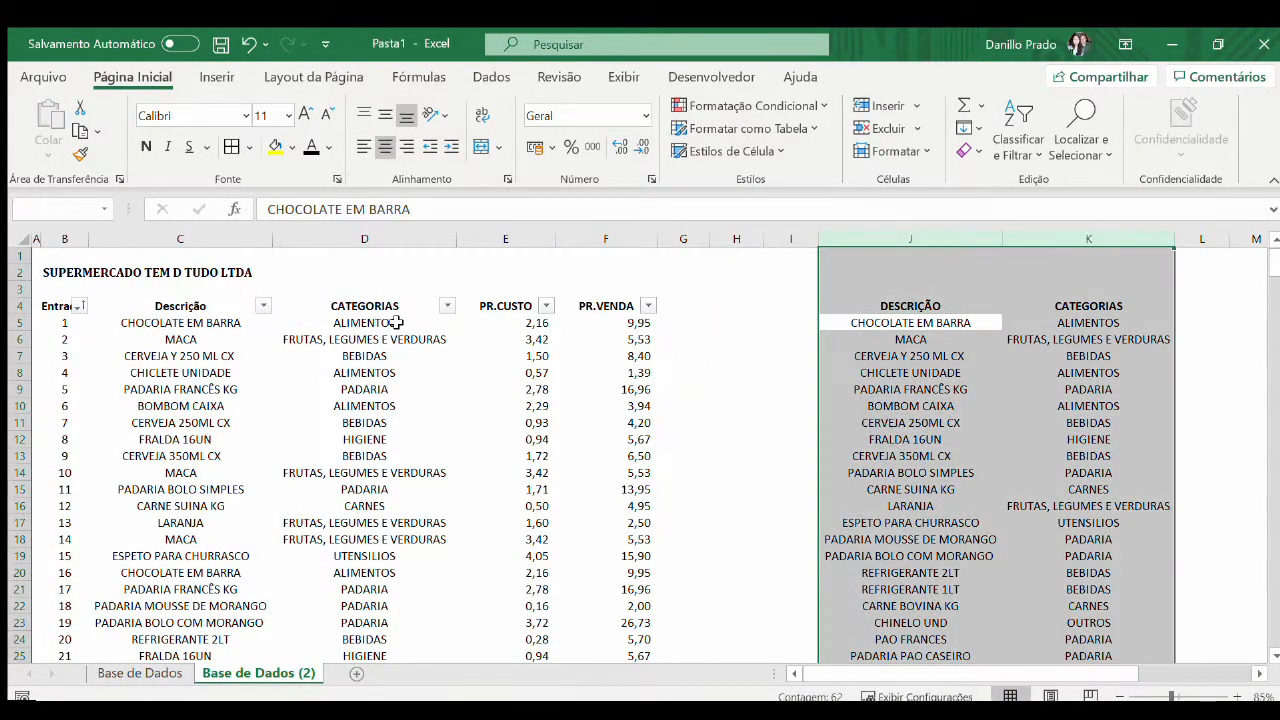
{"action": "key", "text": "ctrl+minus"}
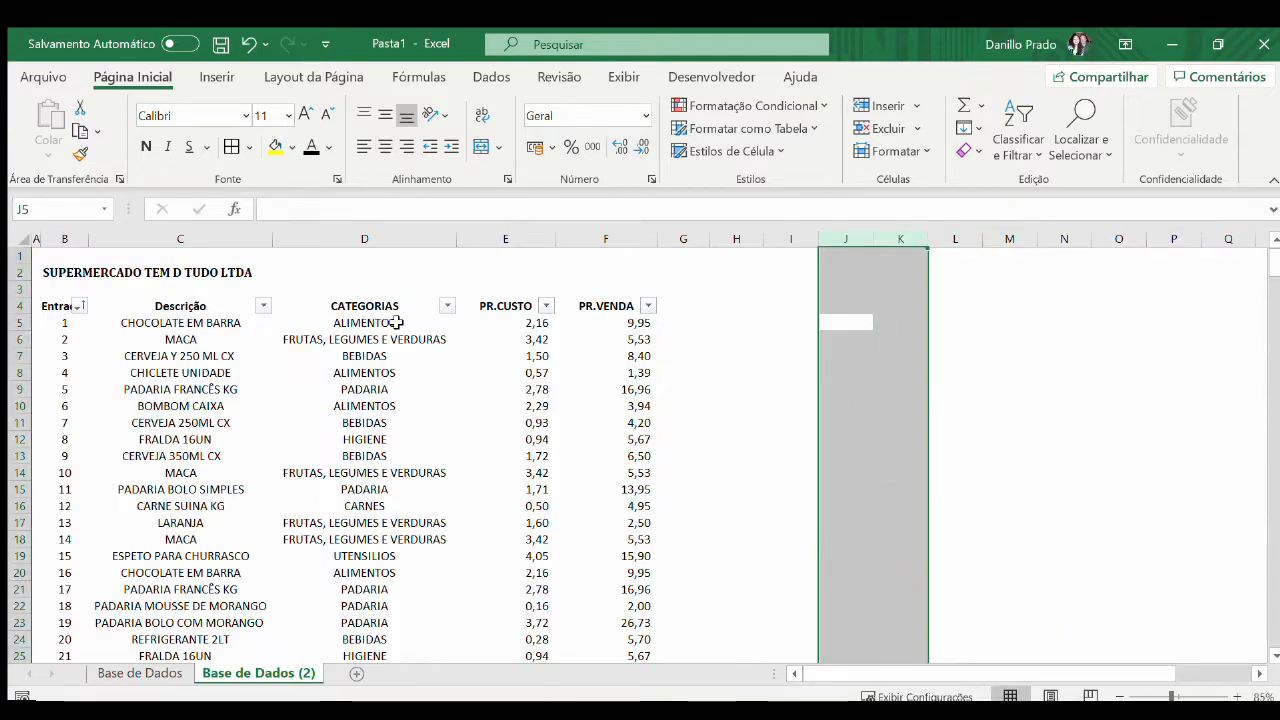
Add the headings MARGEM in G4 and TOTAL in H4 beside PR.VENDA
{"action": "key", "text": "Left"}
{"action": "key", "text": "Left"}
{"action": "key", "text": "Left"}
{"action": "key", "text": "Up"}
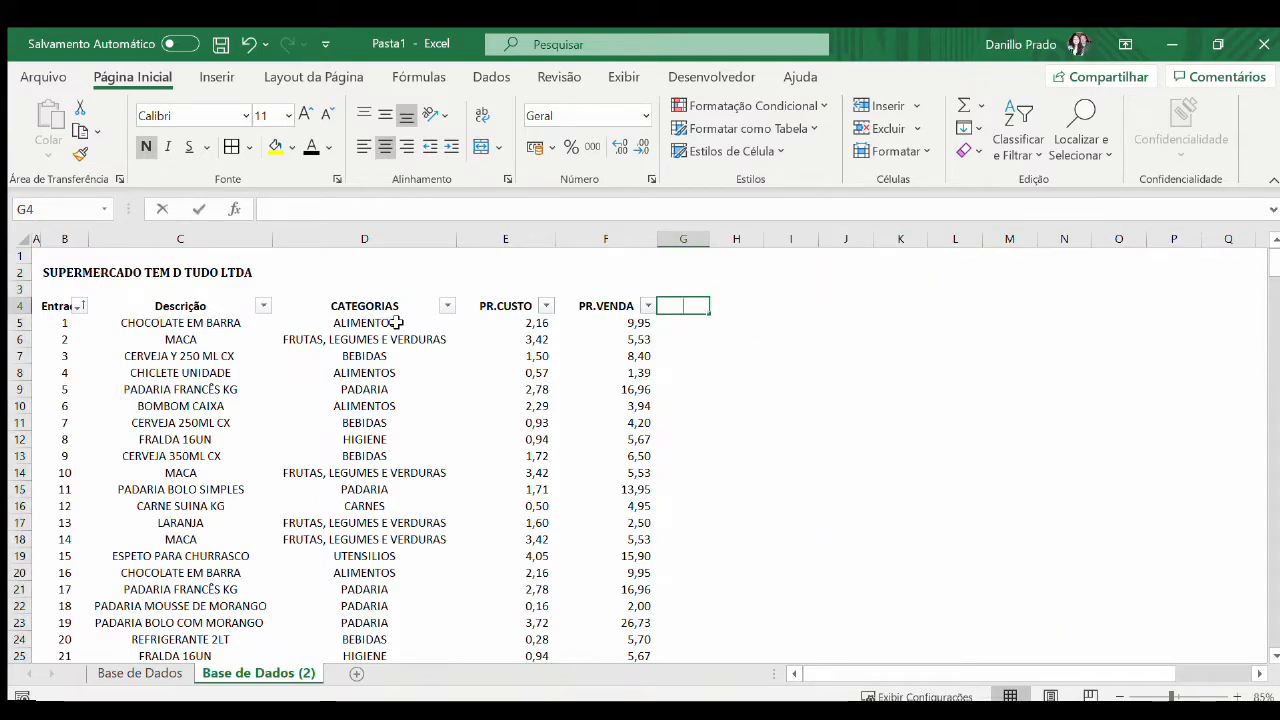
{"action": "type", "text": "mar"}
{"action": "key", "text": "BackSpace"}
{"action": "key", "text": "BackSpace"}
{"action": "key", "text": "BackSpace"}
{"action": "type", "text": "MARGEM"}
{"action": "key", "text": "Return"}
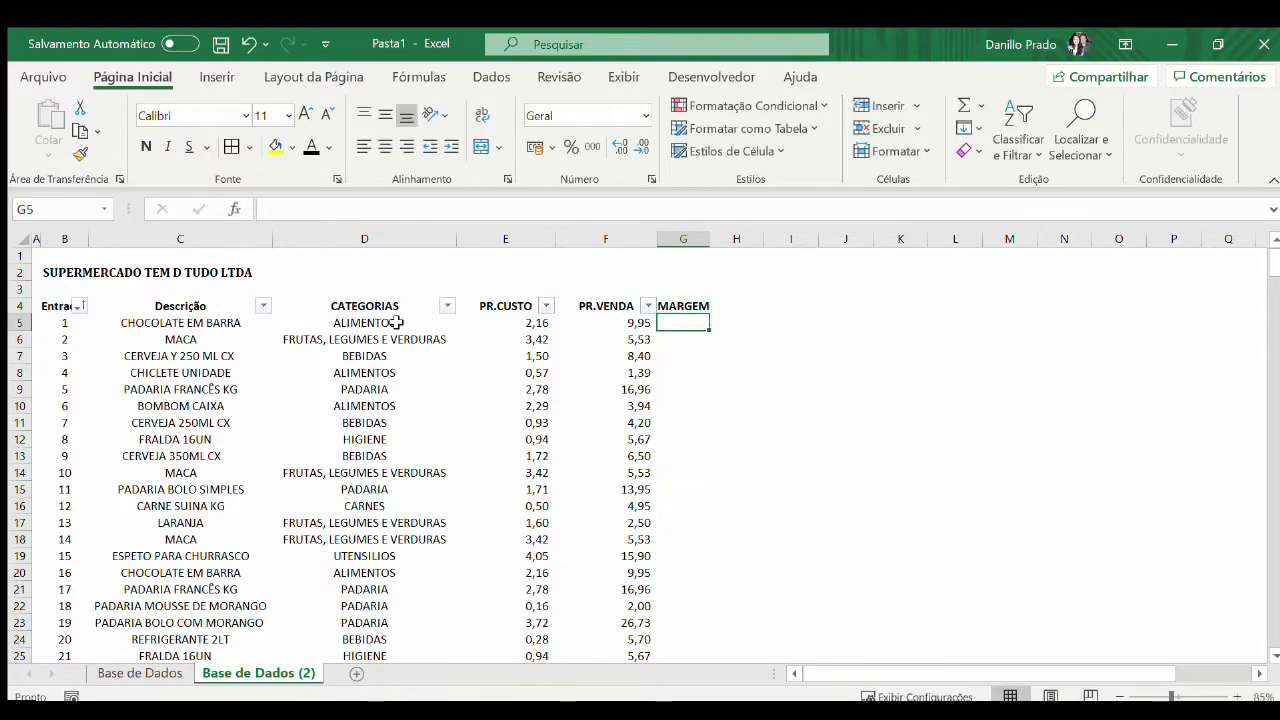
{"action": "key", "text": "Up"}
{"action": "key", "text": "Right"}
{"action": "type", "text": "TOTAL"}
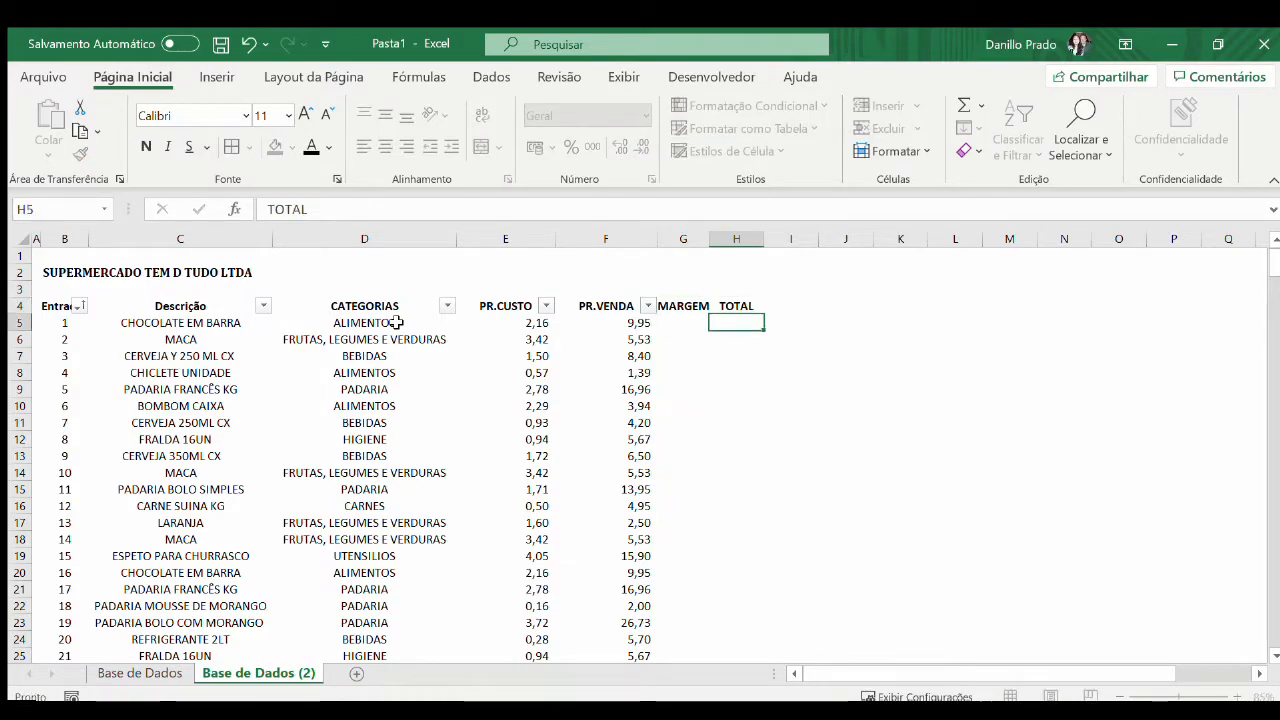
{"action": "key", "text": "Return"}
Clear the MARGEM and TOTAL headings from G4:H4
{"action": "key", "text": "Up"}
{"action": "key", "text": "Left"}
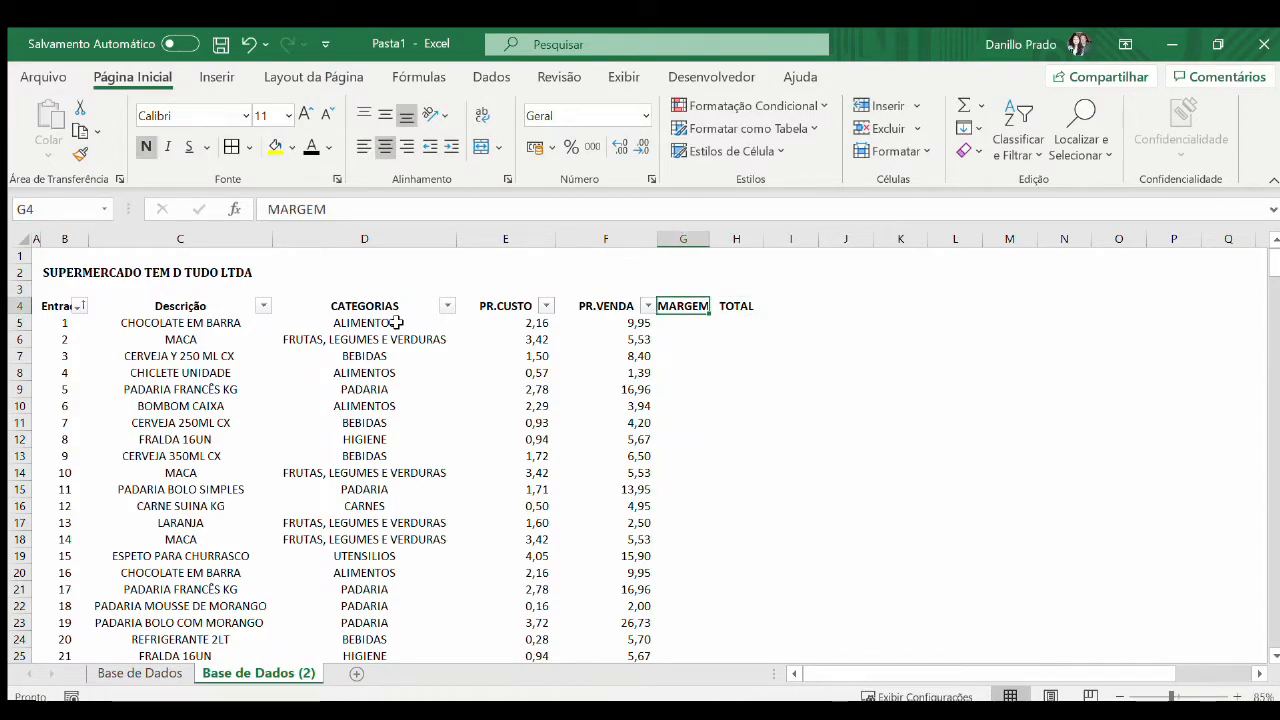
{"action": "key", "text": "shift+Right"}
{"action": "key", "text": "Delete"}
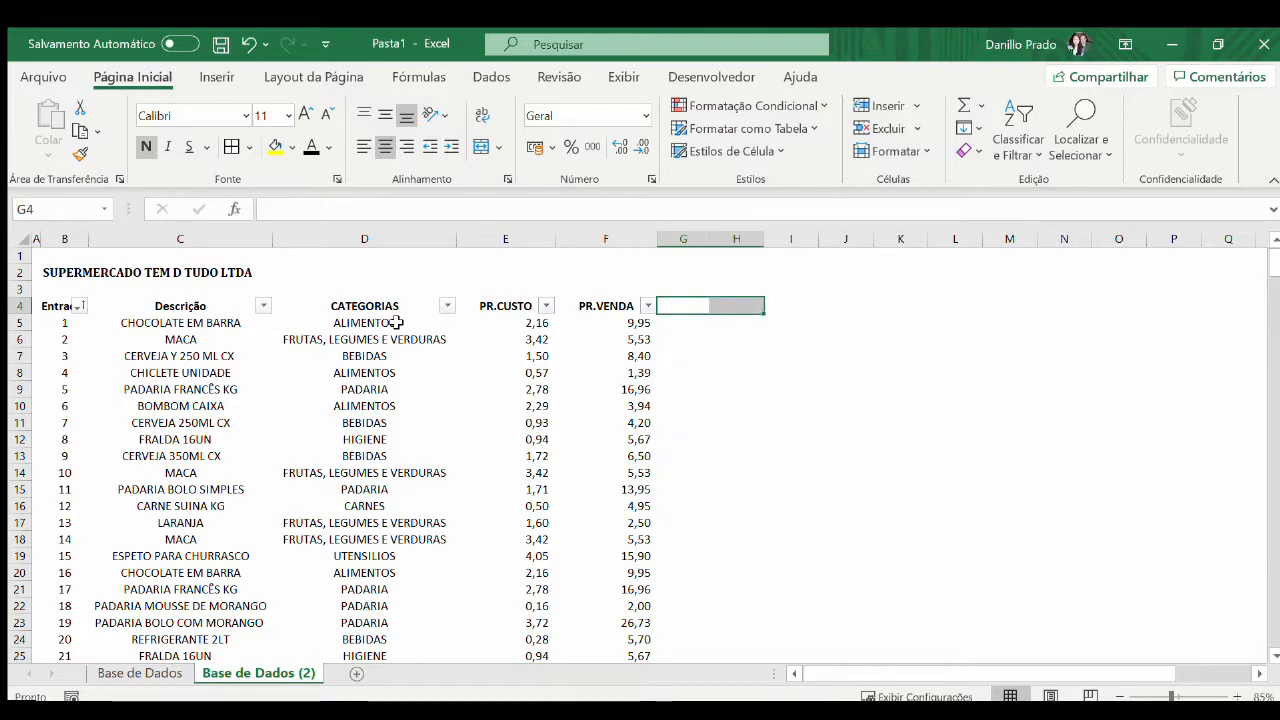
Undo the heading edits and the deletion of the helper columns J:K
{"action": "key", "text": "ctrl+z"}
{"action": "key", "text": "ctrl+z"}
{"action": "key", "text": "ctrl+z"}
{"action": "key", "text": "ctrl+z"}
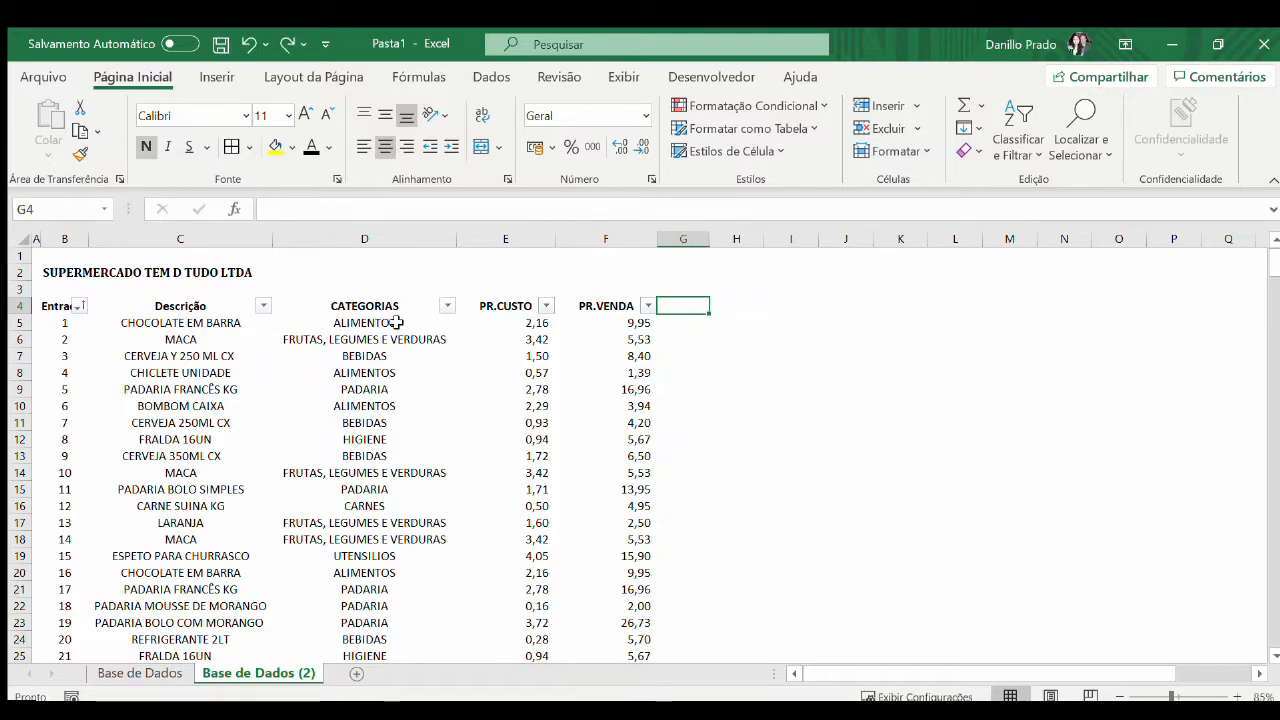
{"action": "key", "text": "Up"}
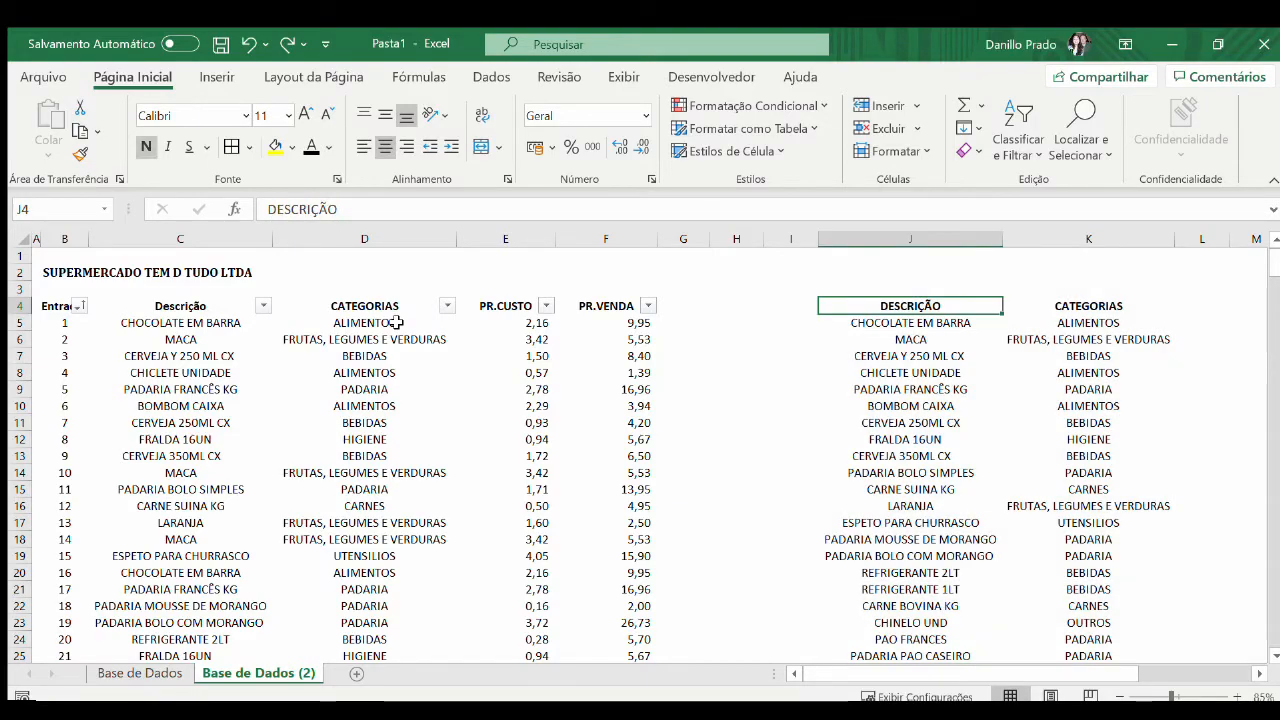
{"action": "key", "text": "shift+Right"}
{"action": "key", "text": "shift+Down"}
{"action": "key", "text": "ctrl+shift+Down"}
{"action": "key", "text": "ctrl+c"}
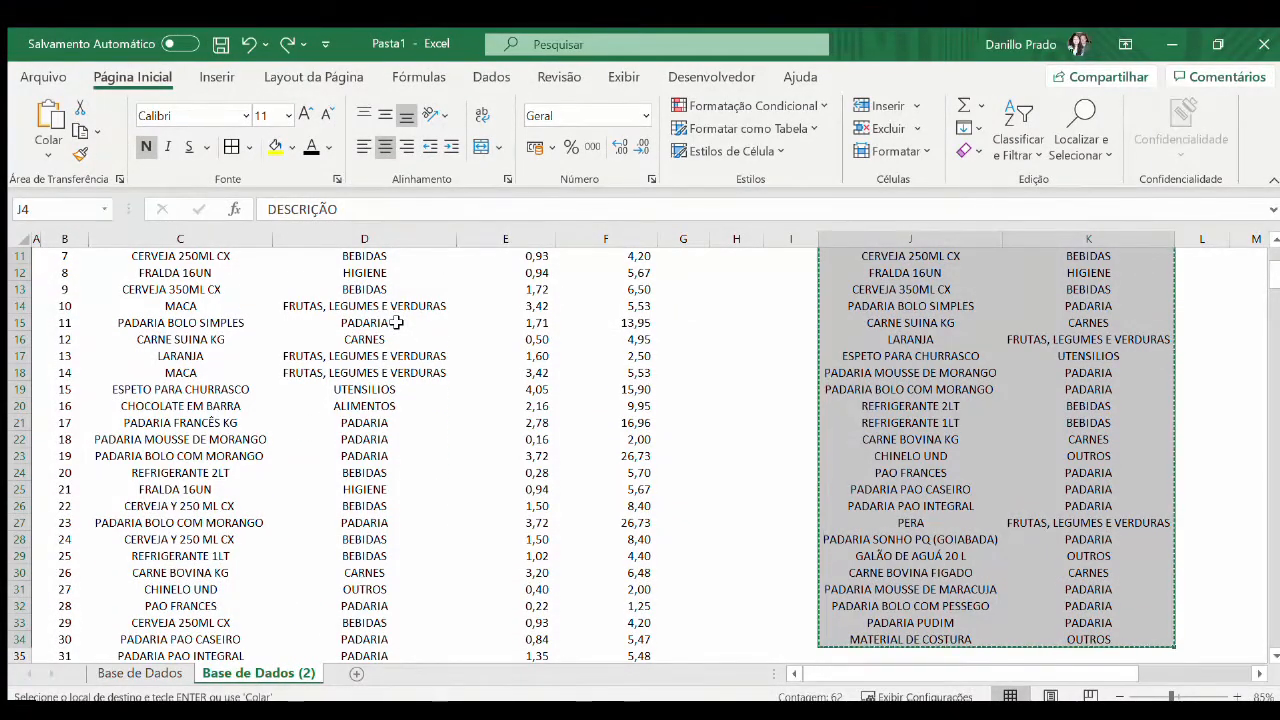
{"action": "scroll", "coordinate": [938, 390], "scroll_direction": "up", "scroll_amount": 3}
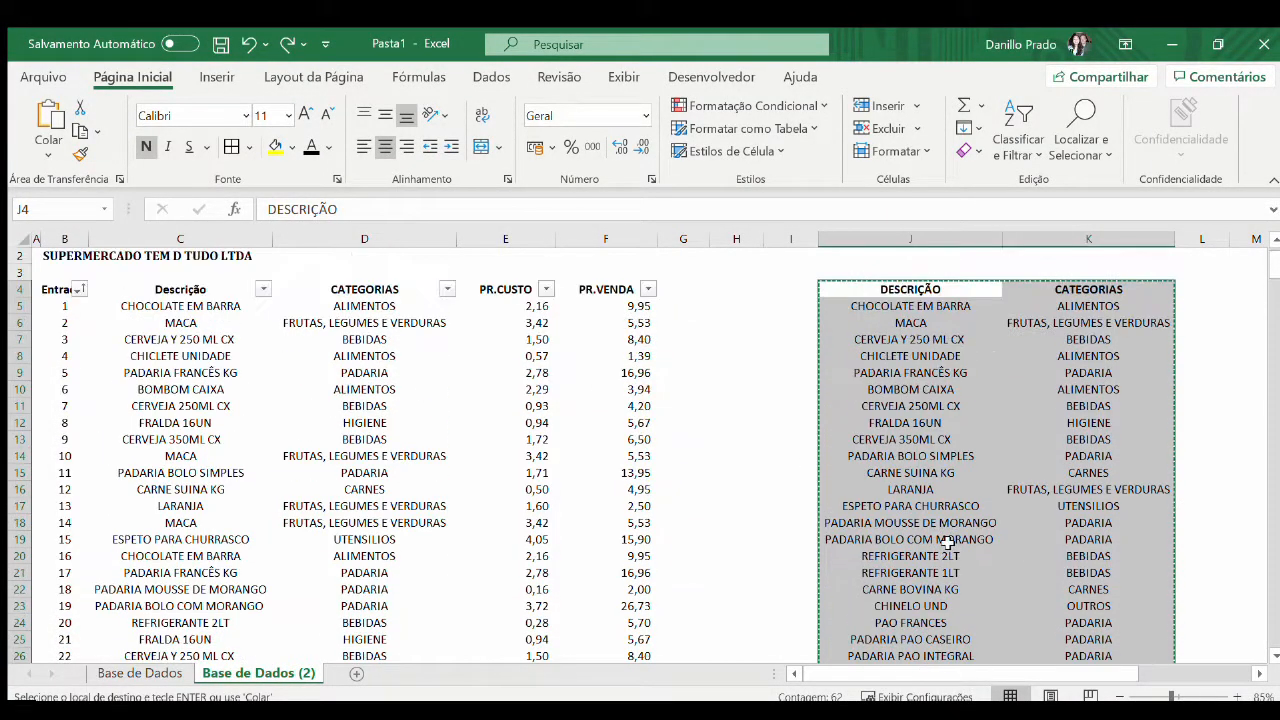
{"action": "key", "text": "Escape"}
{"action": "key", "text": "Down"}
{"action": "key", "text": "Right"}
{"action": "key", "text": "Right"}
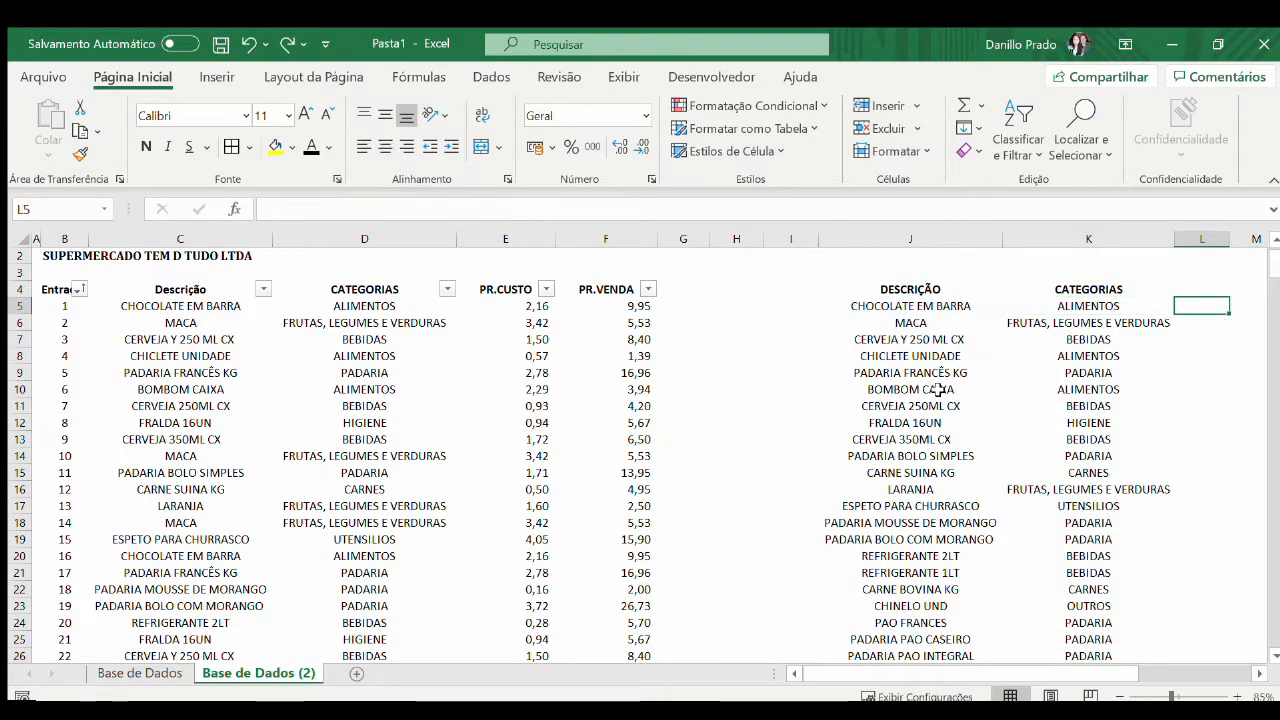
Move the DESCRIÇÃO and CATEGORIAS list in J4:K34 to a new sheet, starting at B2
{"action": "key", "text": "Left"}
{"action": "key", "text": "Left"}
{"action": "key", "text": "Up"}
{"action": "key", "text": "shift+Right"}
{"action": "key", "text": "ctrl+shift+Down"}
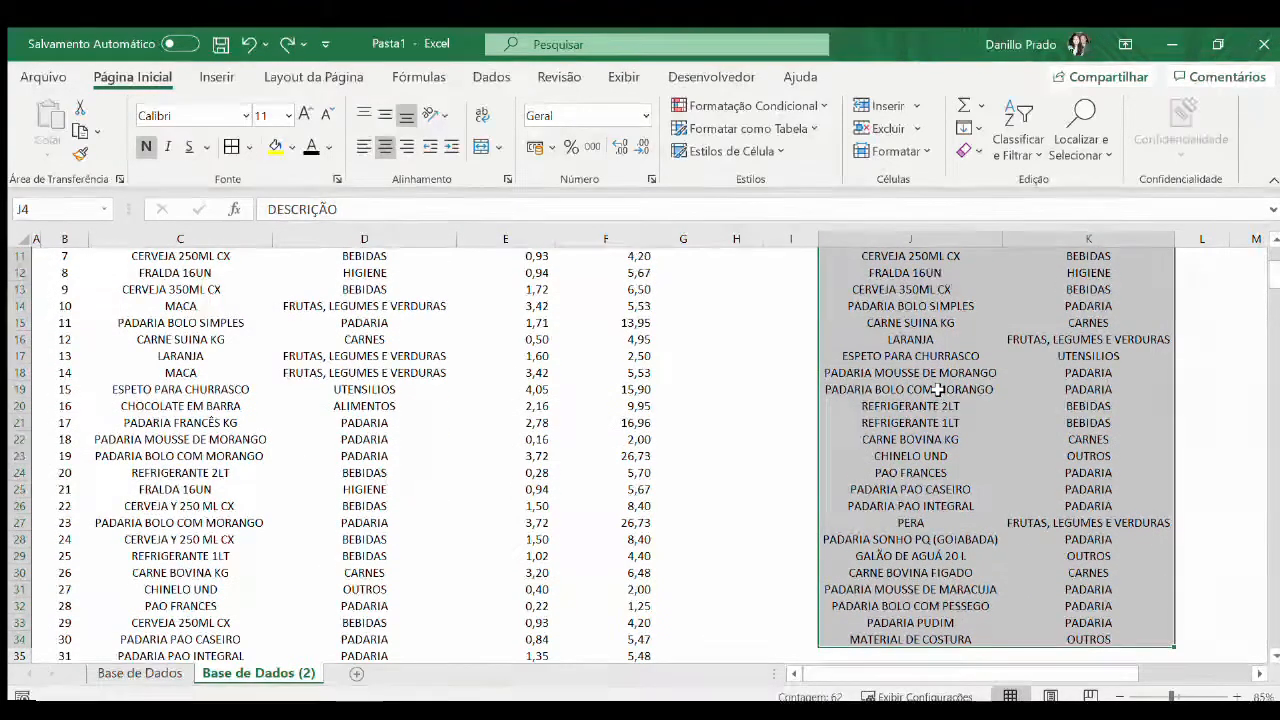
{"action": "key", "text": "ctrl+c"}
{"action": "scroll", "coordinate": [938, 390], "scroll_direction": "up", "scroll_amount": 2}
{"action": "left_click", "coordinate": [356, 673]}
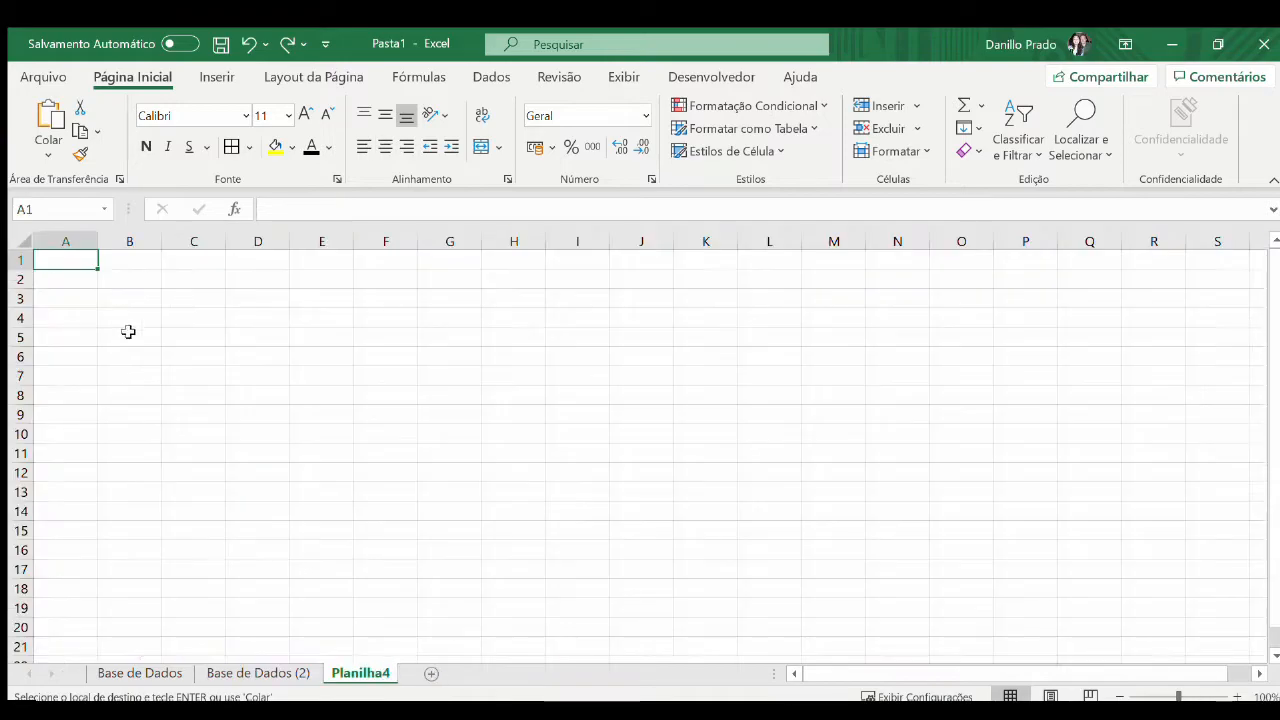
{"action": "left_click", "coordinate": [123, 277]}
{"action": "key", "text": "ctrl+v"}
Hide the gridlines on the new sheet
{"action": "left_click", "coordinate": [624, 77]}
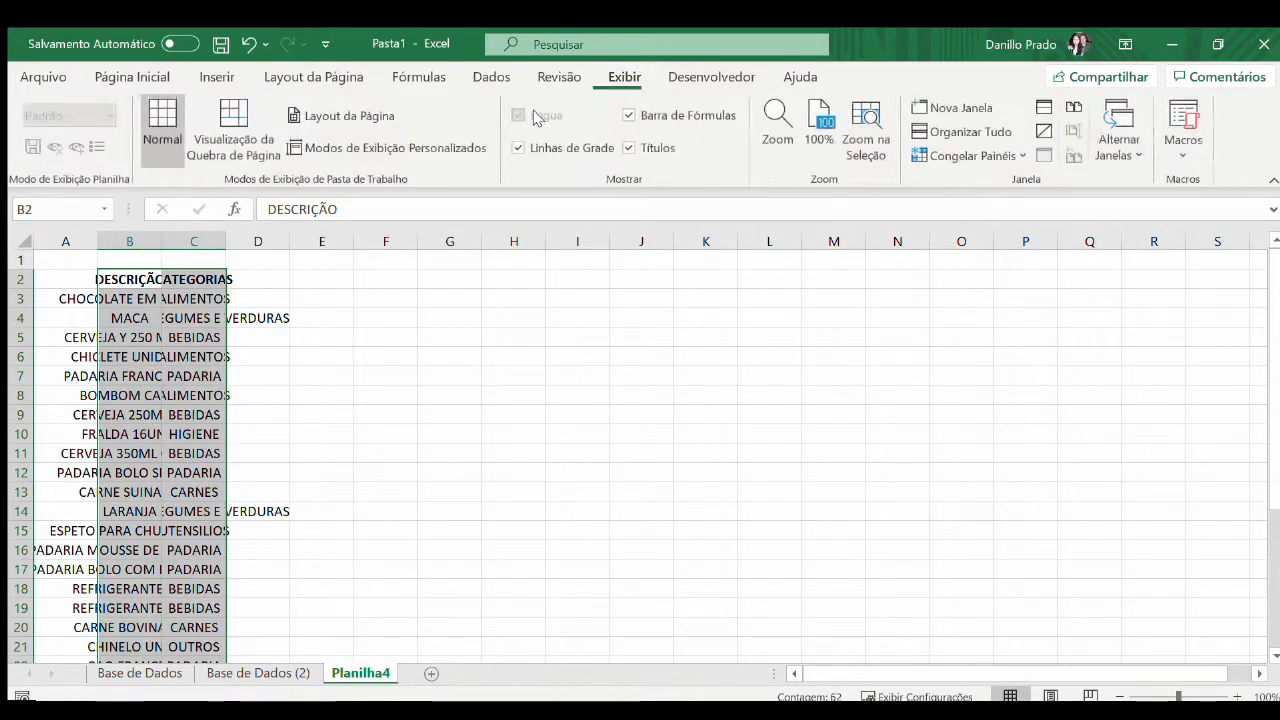
{"action": "left_click", "coordinate": [545, 145]}
{"action": "left_click", "coordinate": [386, 414]}
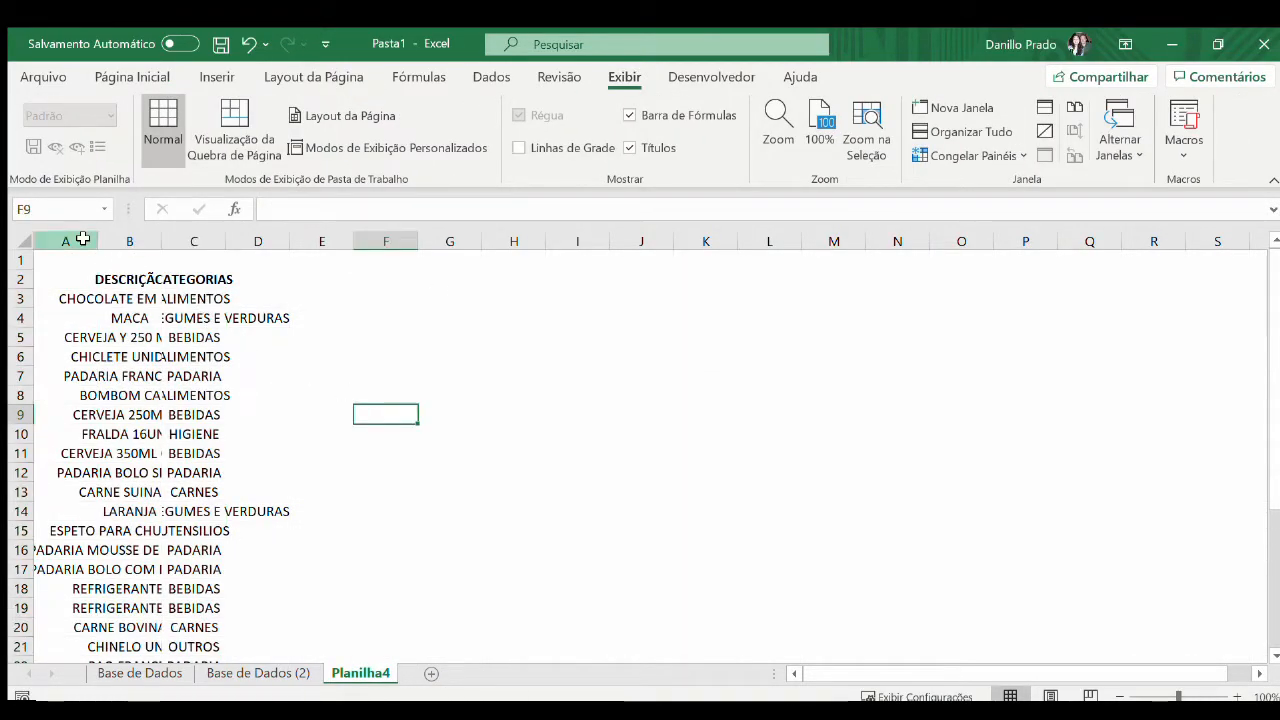
Narrow column A and fit columns B and C to the product and category text
{"action": "left_click", "coordinate": [88, 241]}
{"action": "left_click_drag", "start_coordinate": [87, 241], "coordinate": [149, 243]}
{"action": "double_click", "coordinate": [117, 241]}
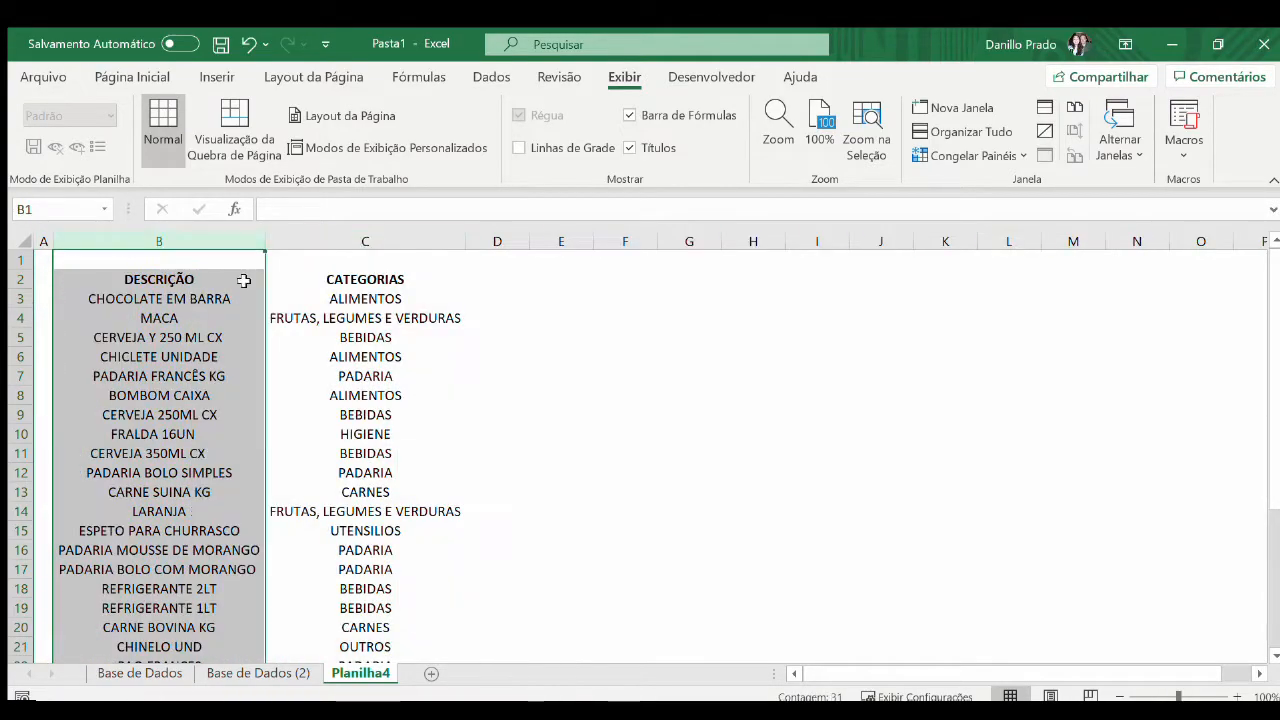
{"action": "left_click", "coordinate": [354, 303]}
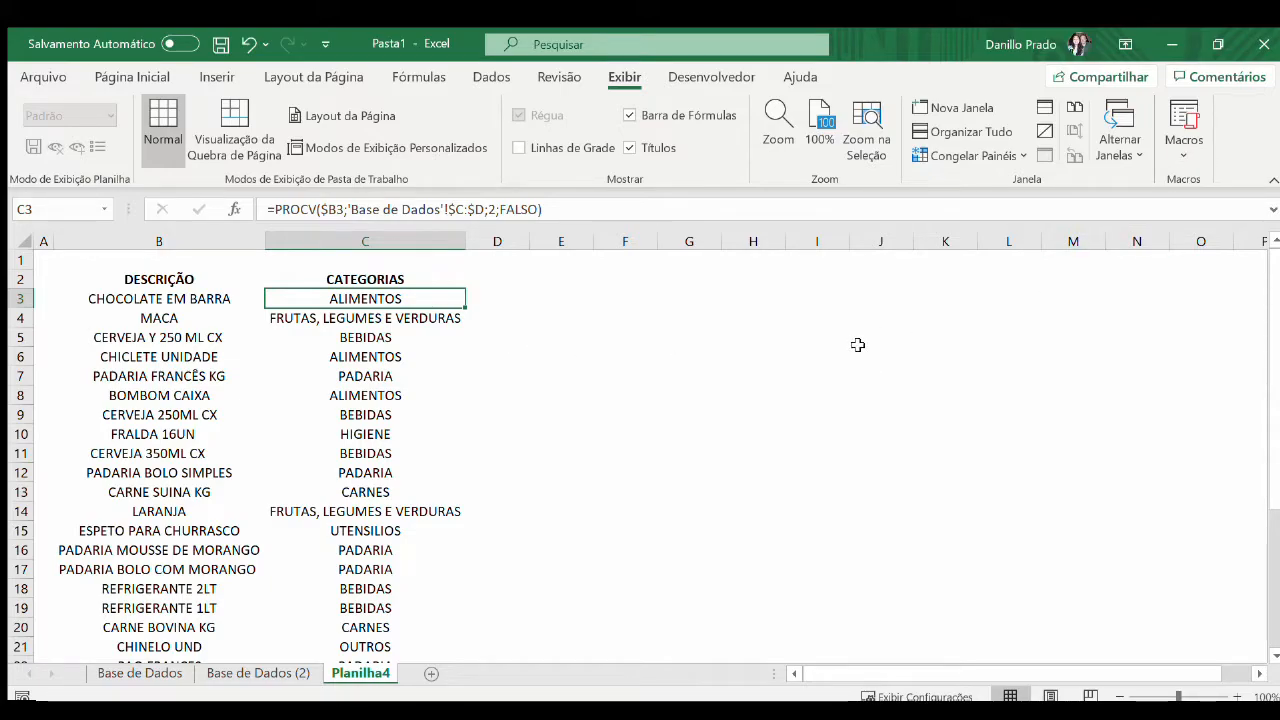
Copy the PR.CUSTO and PR.VENDA headings from Base de Dados (2) into D2:E2 of Planilha4
{"action": "left_click", "coordinate": [502, 281]}
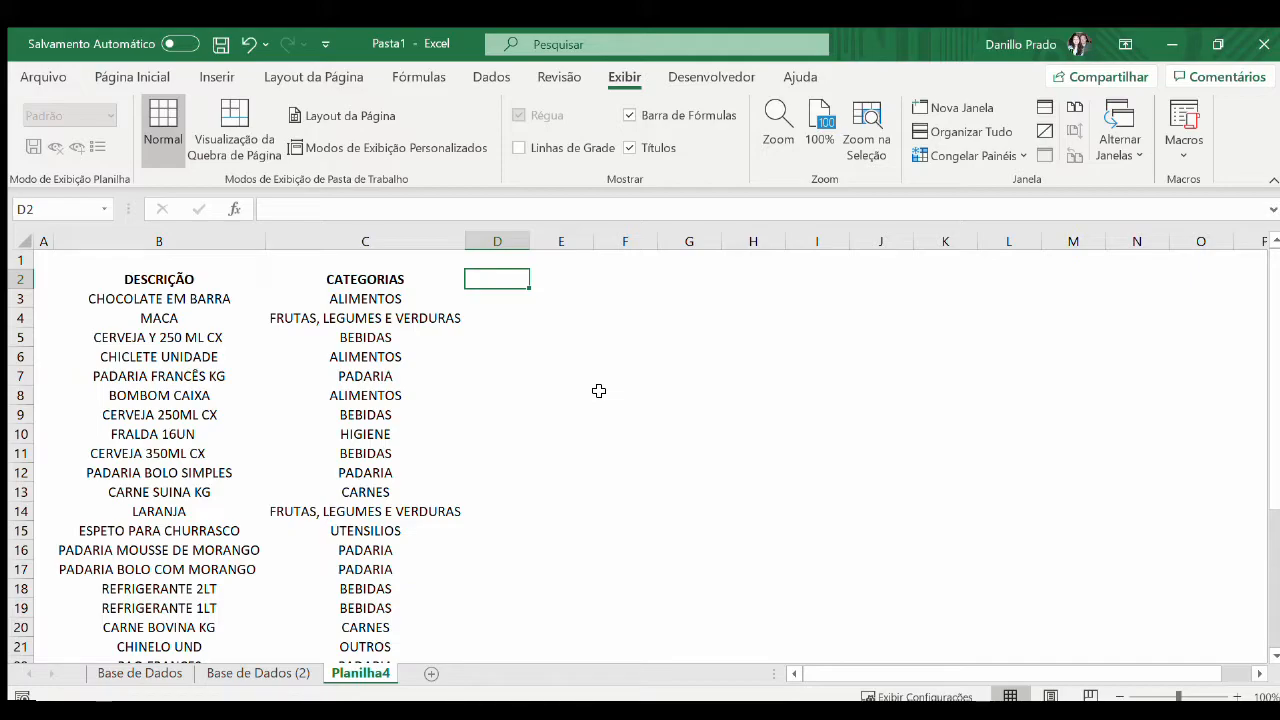
{"action": "key", "text": "ctrl+Page_Up"}
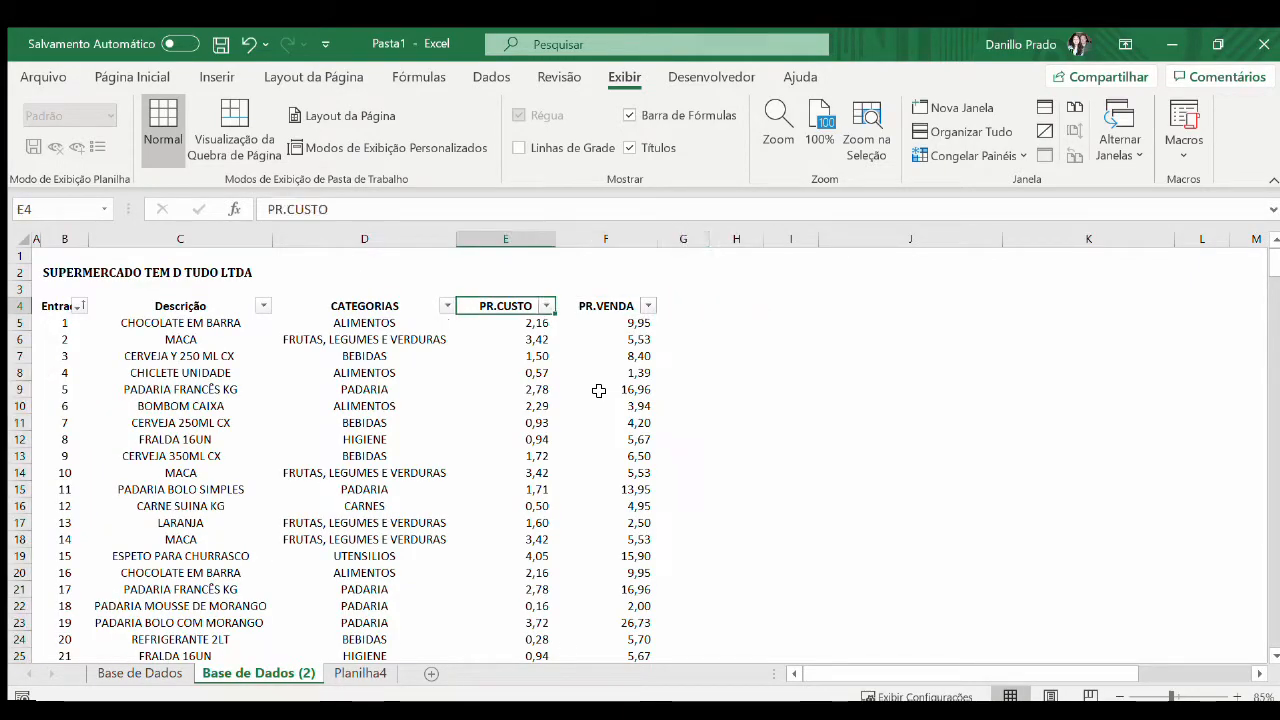
{"action": "key", "text": "shift+Right"}
{"action": "key", "text": "ctrl+c"}
{"action": "key", "text": "ctrl+Page_Down"}
{"action": "key", "text": "Left"}
{"action": "key", "text": "ctrl+v"}
{"action": "key", "text": "Right"}
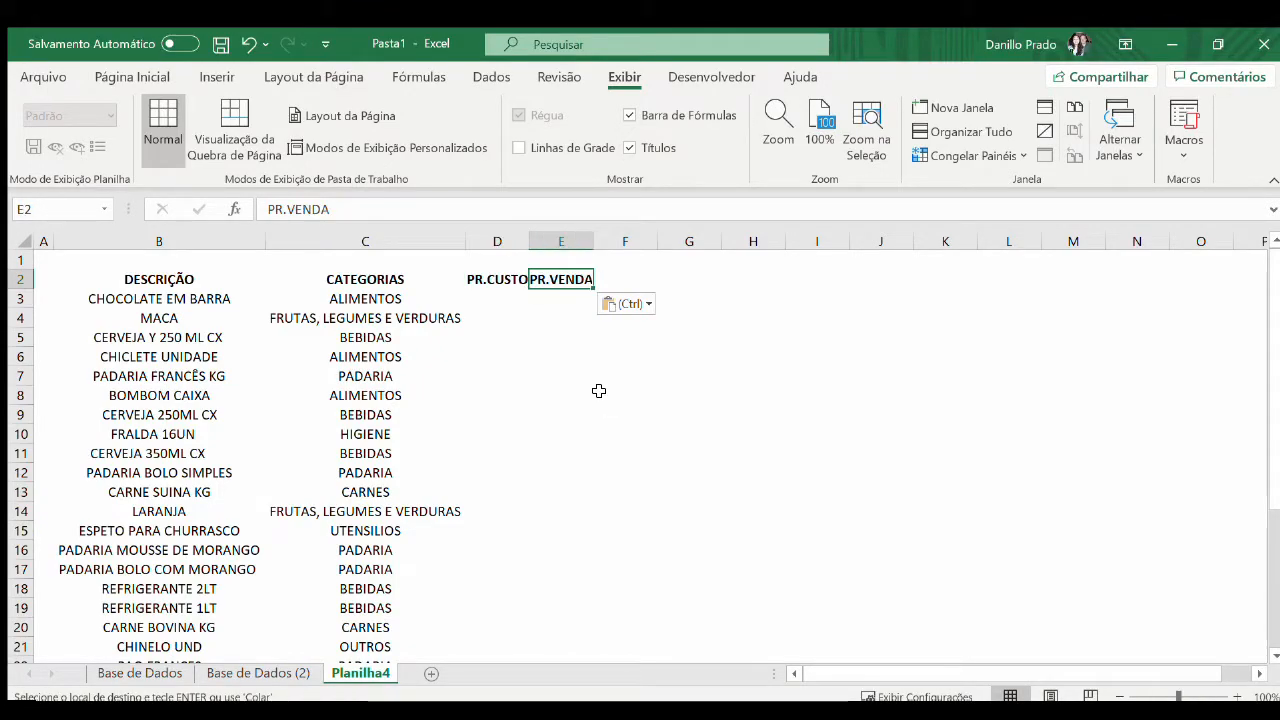
Enter the heading MARGEM in F2
{"action": "key", "text": "Right"}
{"action": "type", "text": "mar"}
{"action": "key", "text": "BackSpace"}
{"action": "key", "text": "BackSpace"}
{"action": "key", "text": "BackSpace"}
{"action": "type", "text": "A"}
{"action": "type", "text": "MARGEM"}
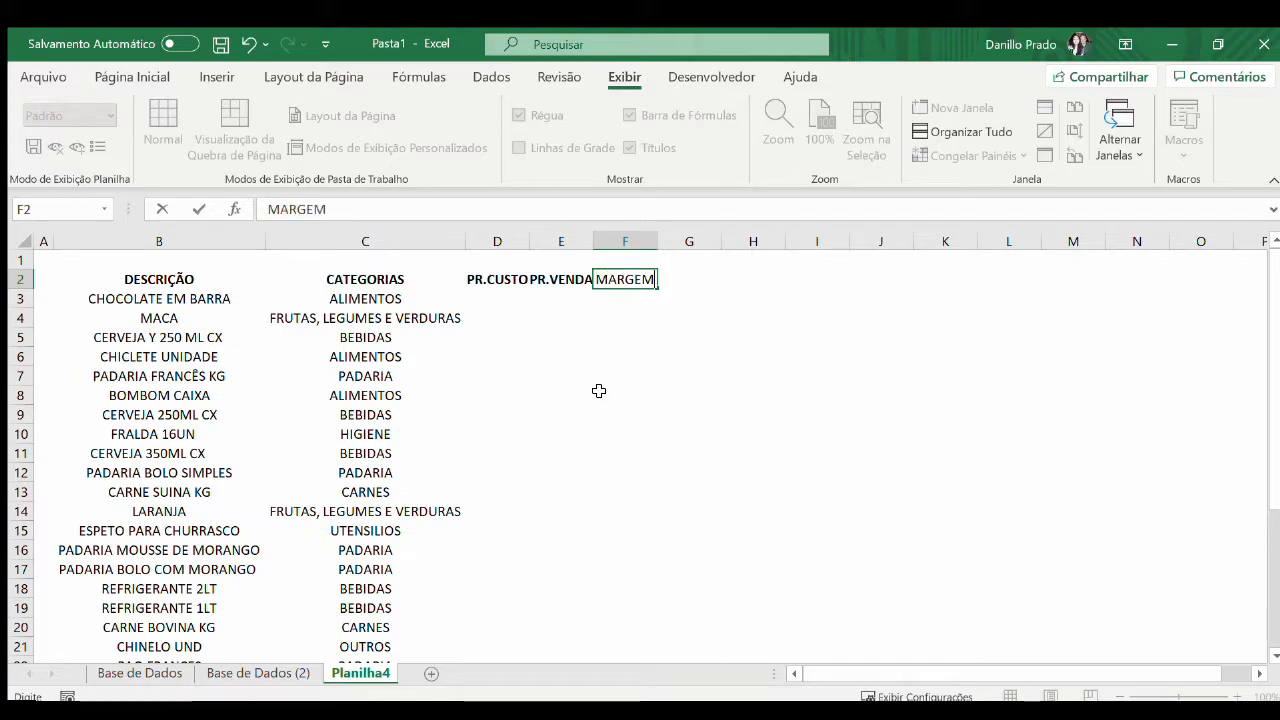
{"action": "key", "text": "Return"}
Enter the headings TOTAL CUSTOS in G2 and TOTAL VENDAS in H2
{"action": "key", "text": "Up"}
{"action": "key", "text": "Right"}
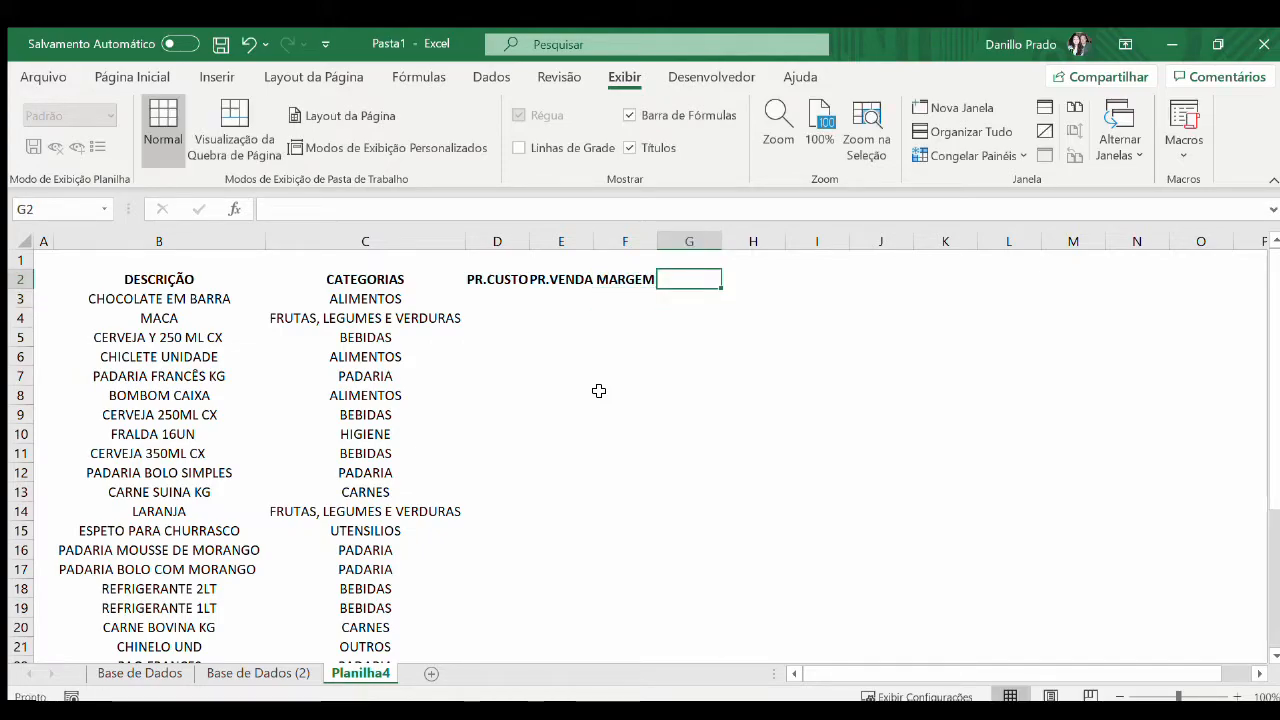
{"action": "type", "text": "TOTA"}
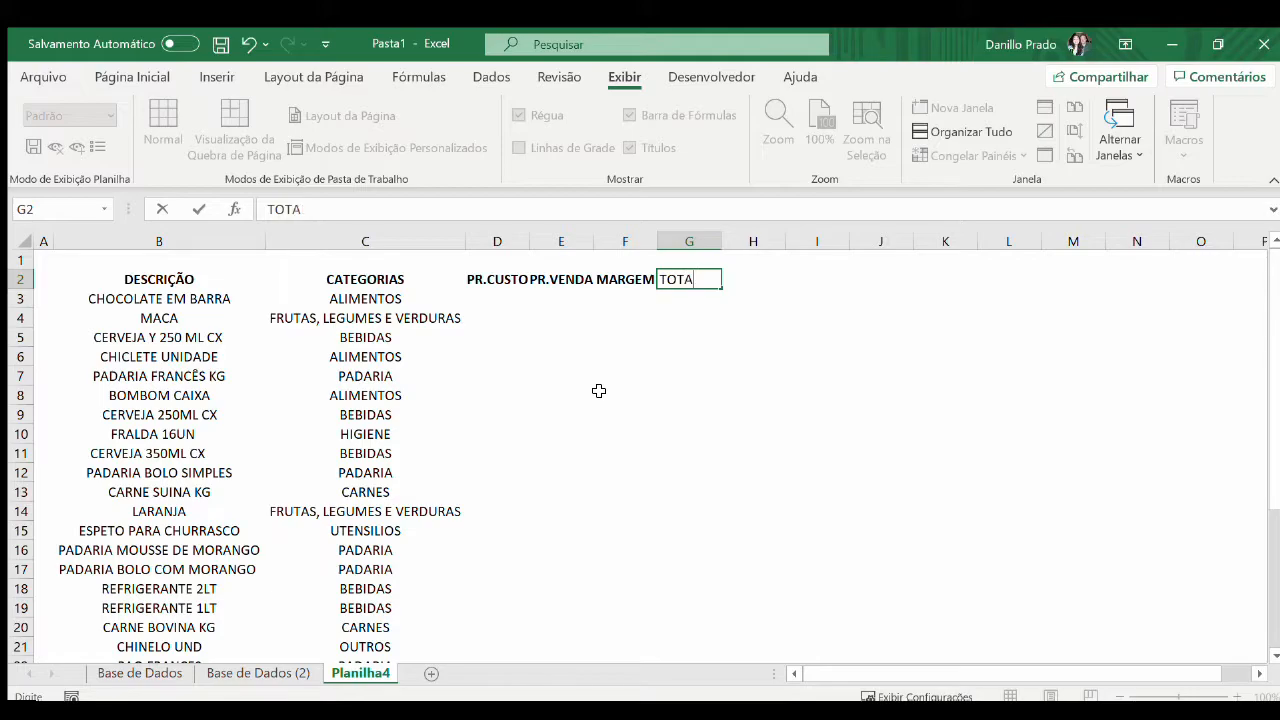
{"action": "type", "text": "LOTAL CUSTOS"}
{"action": "key", "text": "Return"}
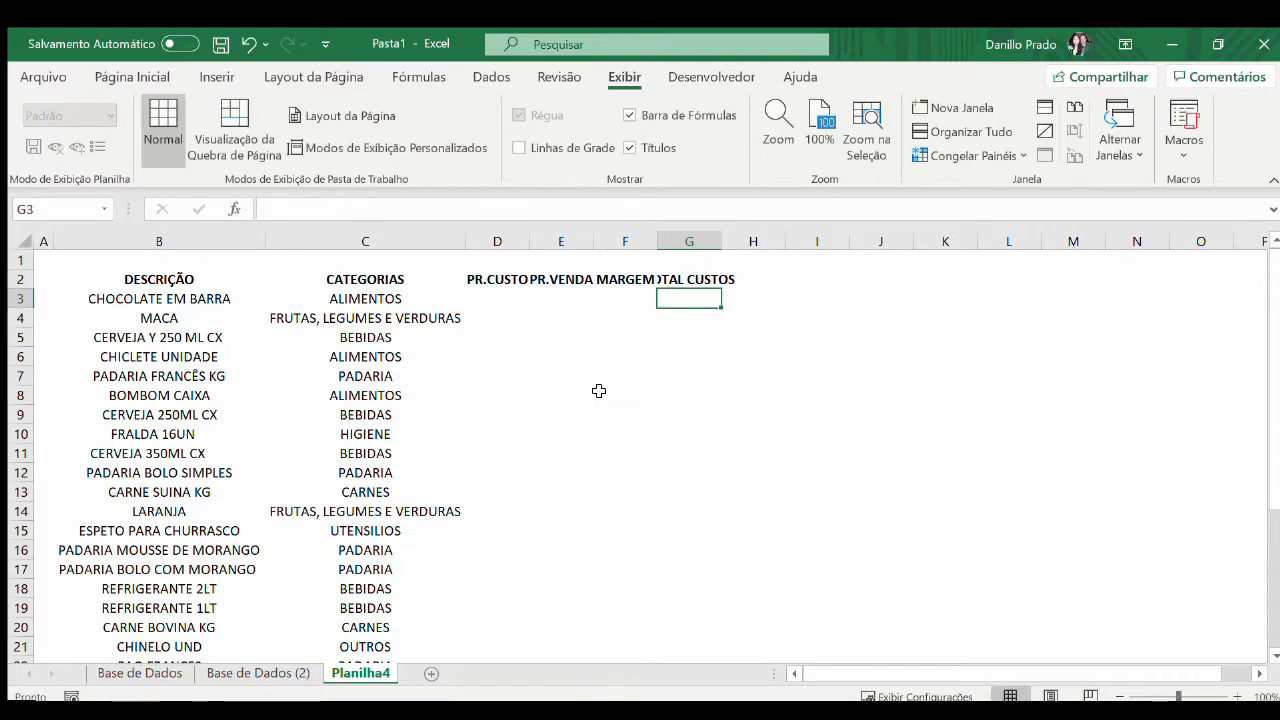
{"action": "key", "text": "Up"}
{"action": "key", "text": "Right"}
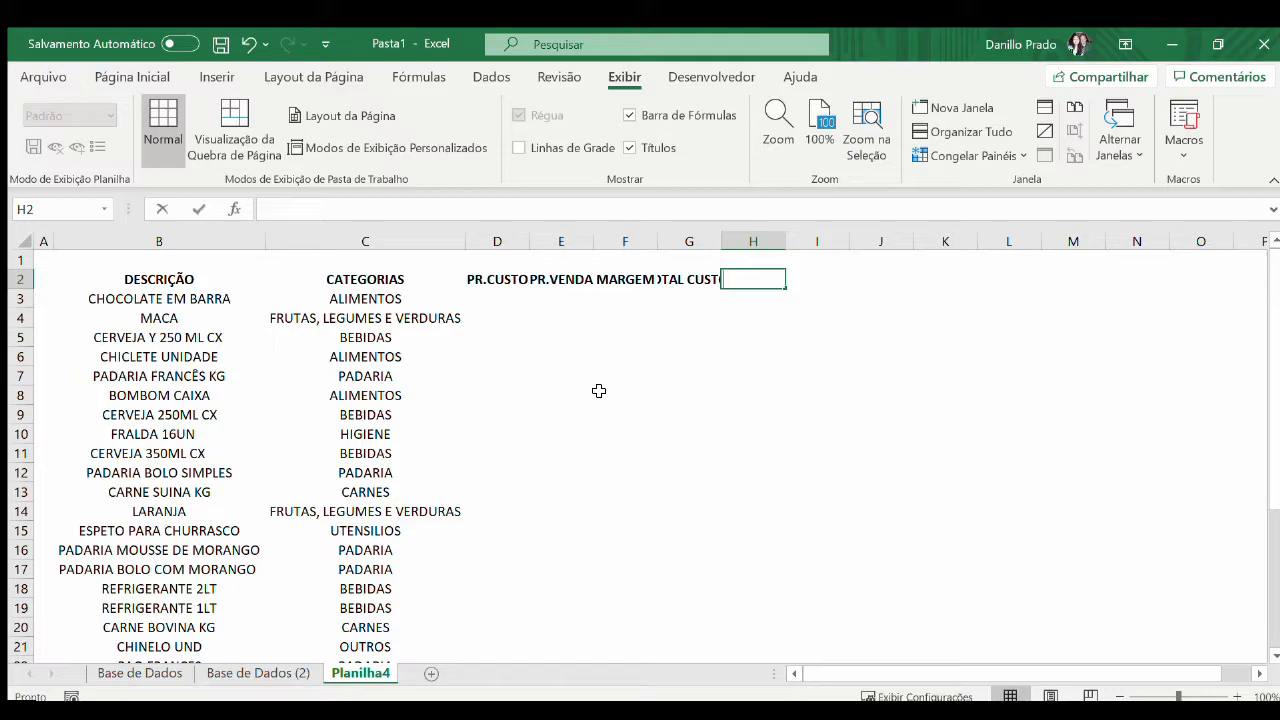
{"action": "type", "text": "TOTAL"}
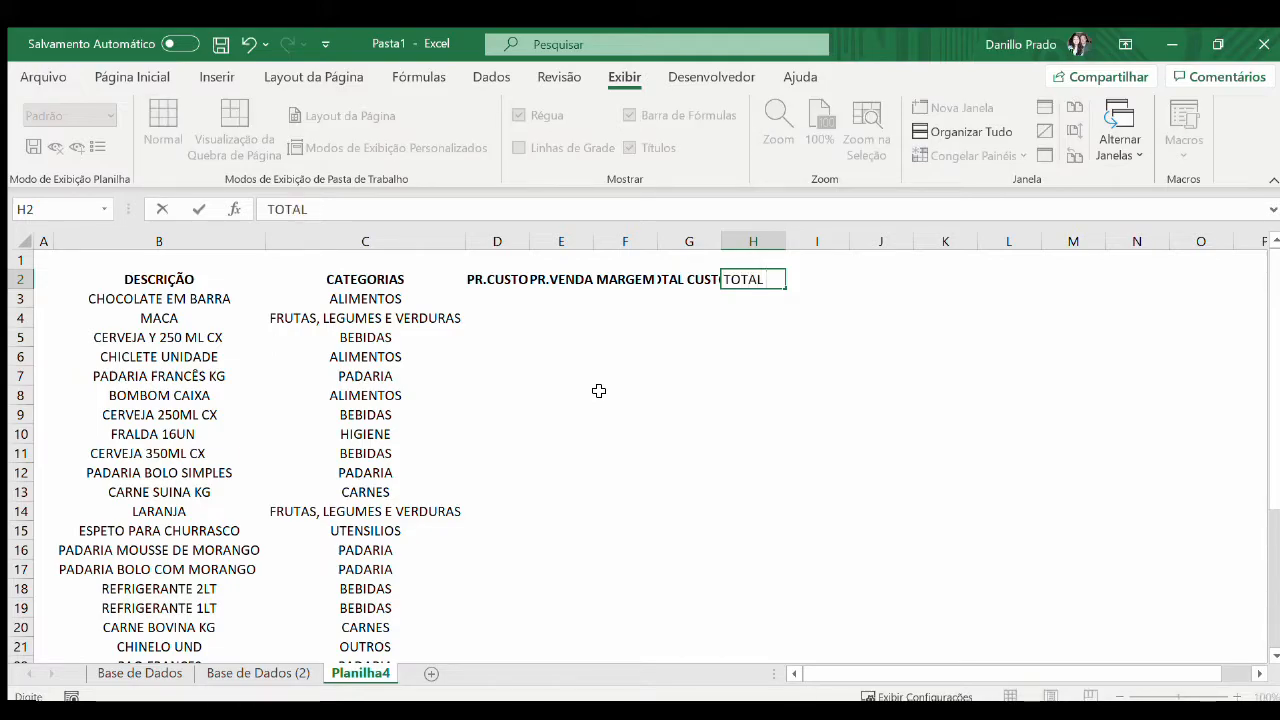
{"action": "type", "text": " VENDAS"}
{"action": "key", "text": "Return"}
Fit the widths of columns D:H to their headings
{"action": "key", "text": "Up"}
{"action": "key", "text": "Left"}
{"action": "key", "text": "ctrl+space"}
{"action": "key", "text": "Right"}
{"action": "key", "text": "ctrl+space"}
{"action": "key", "text": "shift+Left"}
{"action": "key", "text": "shift+Left"}
{"action": "key", "text": "shift+Left"}
{"action": "key", "text": "shift+Left"}
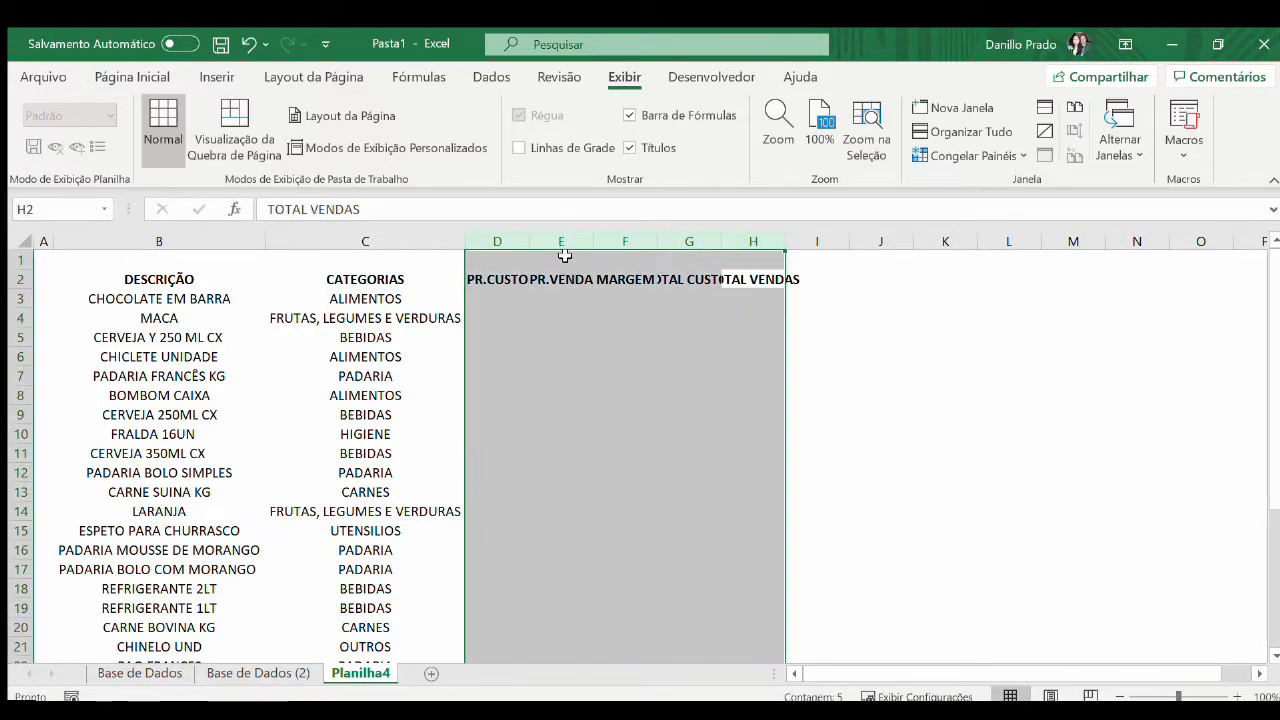
{"action": "double_click", "coordinate": [529, 242]}
Start a PROCV formula in D3 with $B3 as the lookup value, locking only its column
{"action": "left_click", "coordinate": [521, 296]}
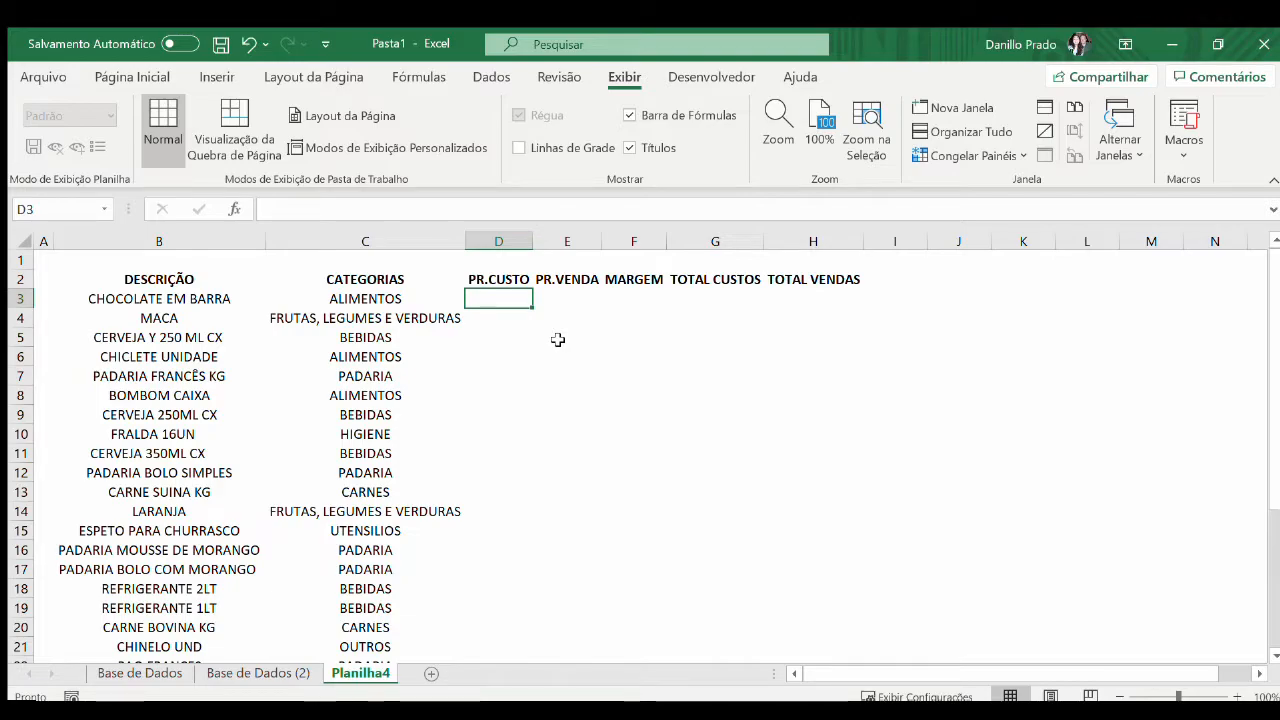
{"action": "type", "text": "=PROC"}
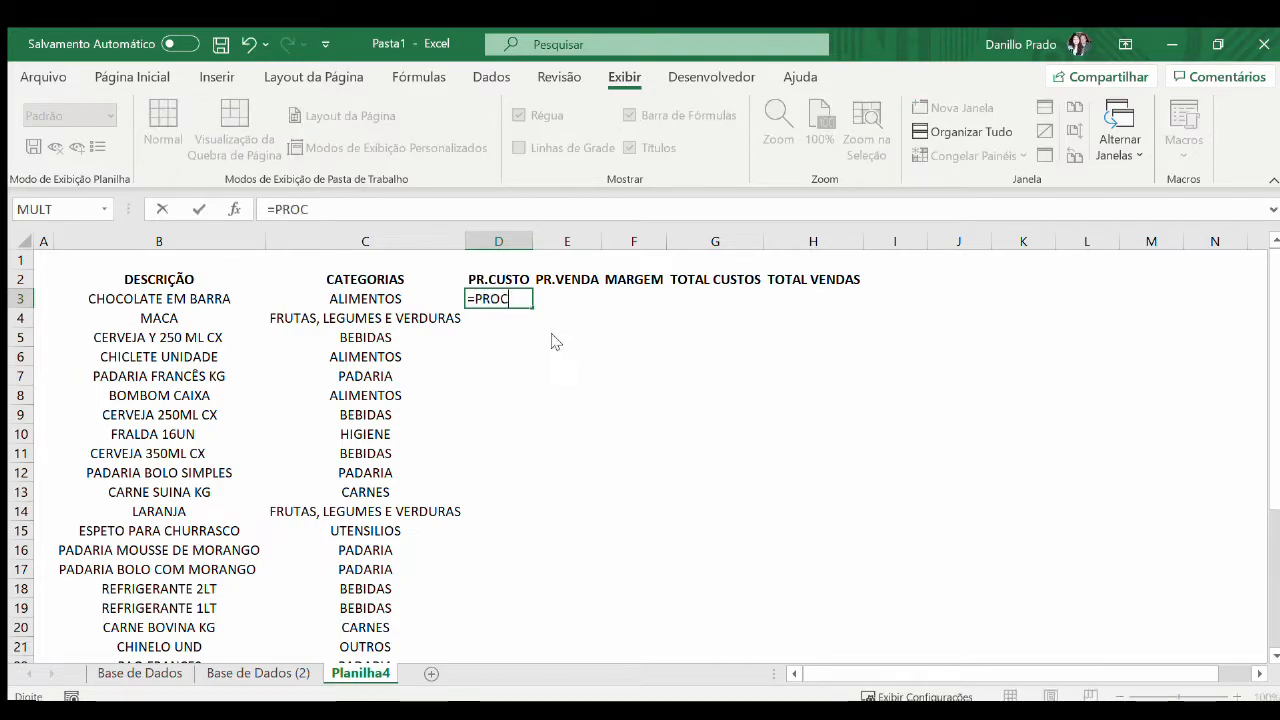
{"action": "type", "text": "V("}
{"action": "key", "text": "Left"}
{"action": "key", "text": "Left"}
{"action": "key", "text": "Left"}
{"action": "key", "text": "Right"}
{"action": "key", "text": "F4"}
{"action": "key", "text": "F4"}
{"action": "key", "text": "F4"}
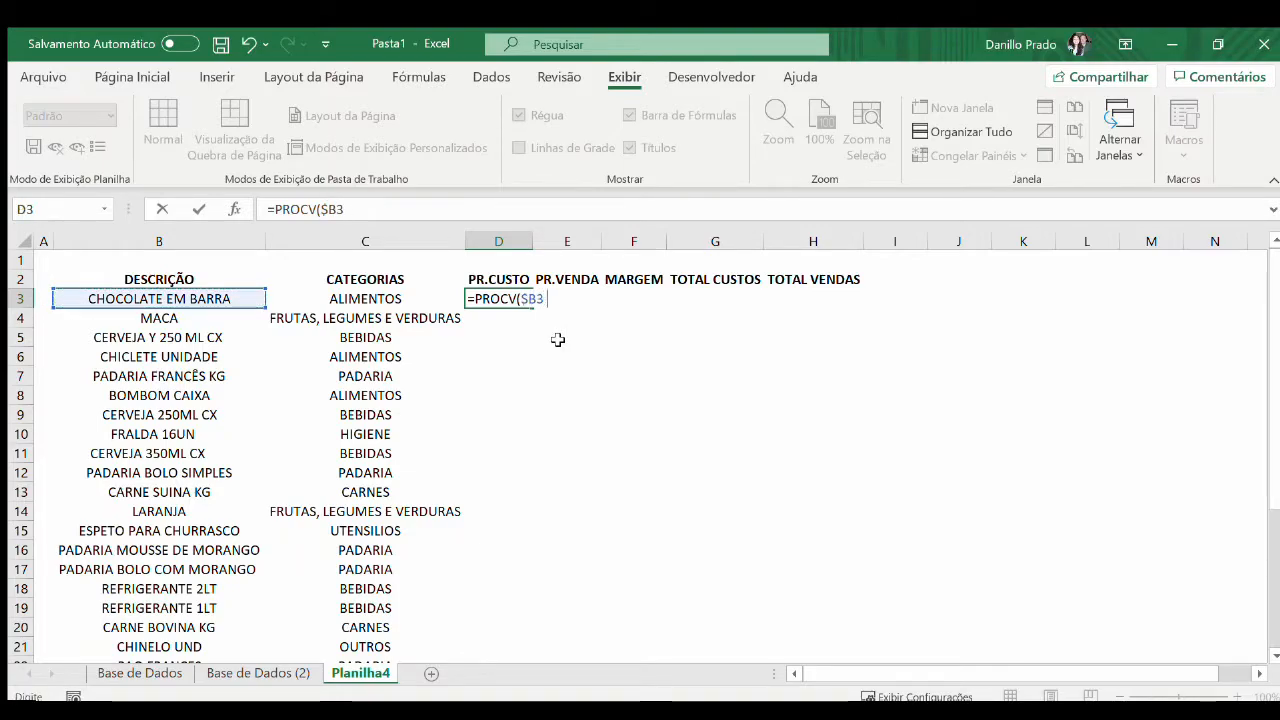
Complete the D3 PROCV with 'Base de Dados (2)'!$C:$F as the table, column index 3 and FALSO
{"action": "key", "text": "ctrl+Page_Up"}
{"action": "key", "text": "Right"}
{"action": "key", "text": "Right"}
{"action": "key", "text": "ctrl+space"}
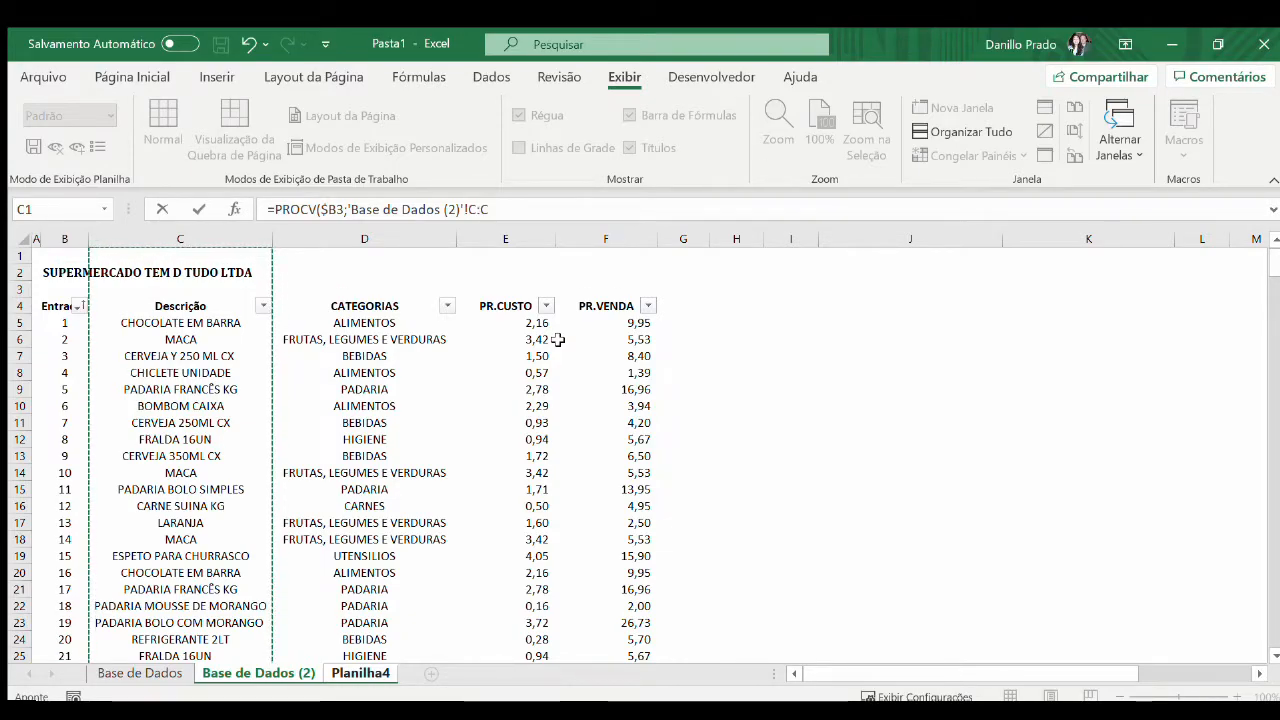
{"action": "key", "text": "shift+Right"}
{"action": "key", "text": "shift+Right"}
{"action": "key", "text": "shift+Right"}
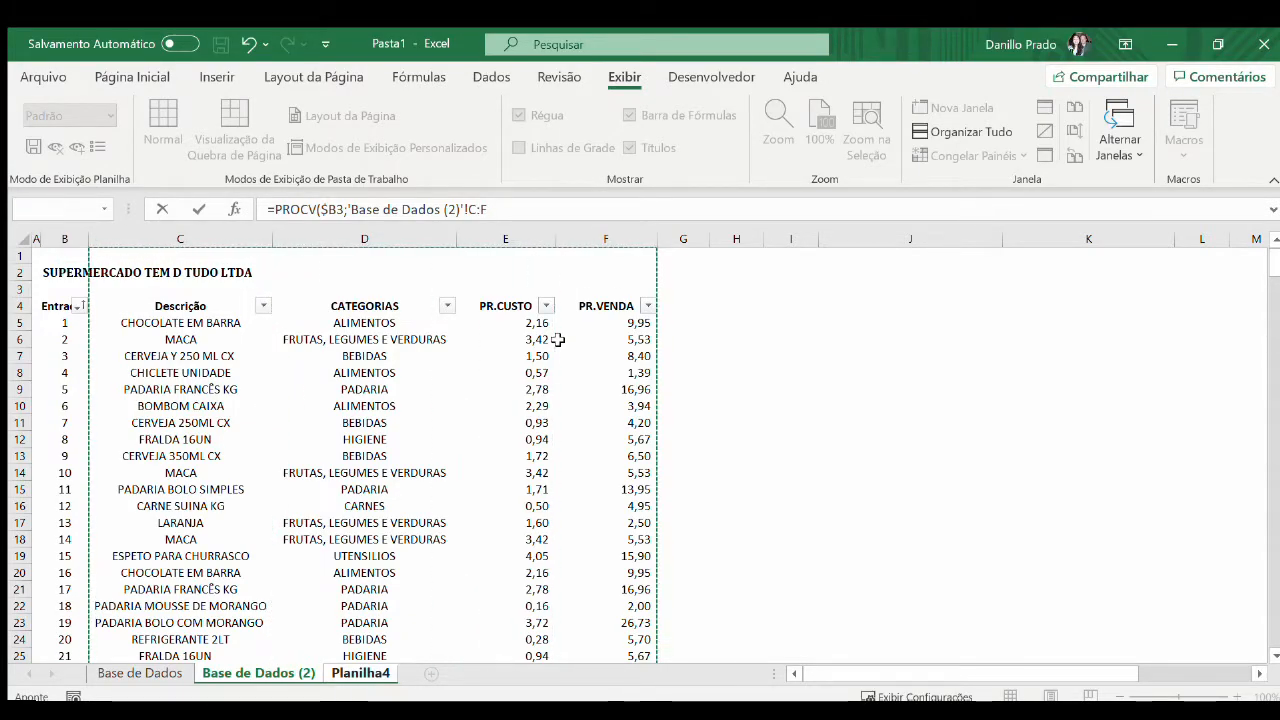
{"action": "key", "text": "F4"}
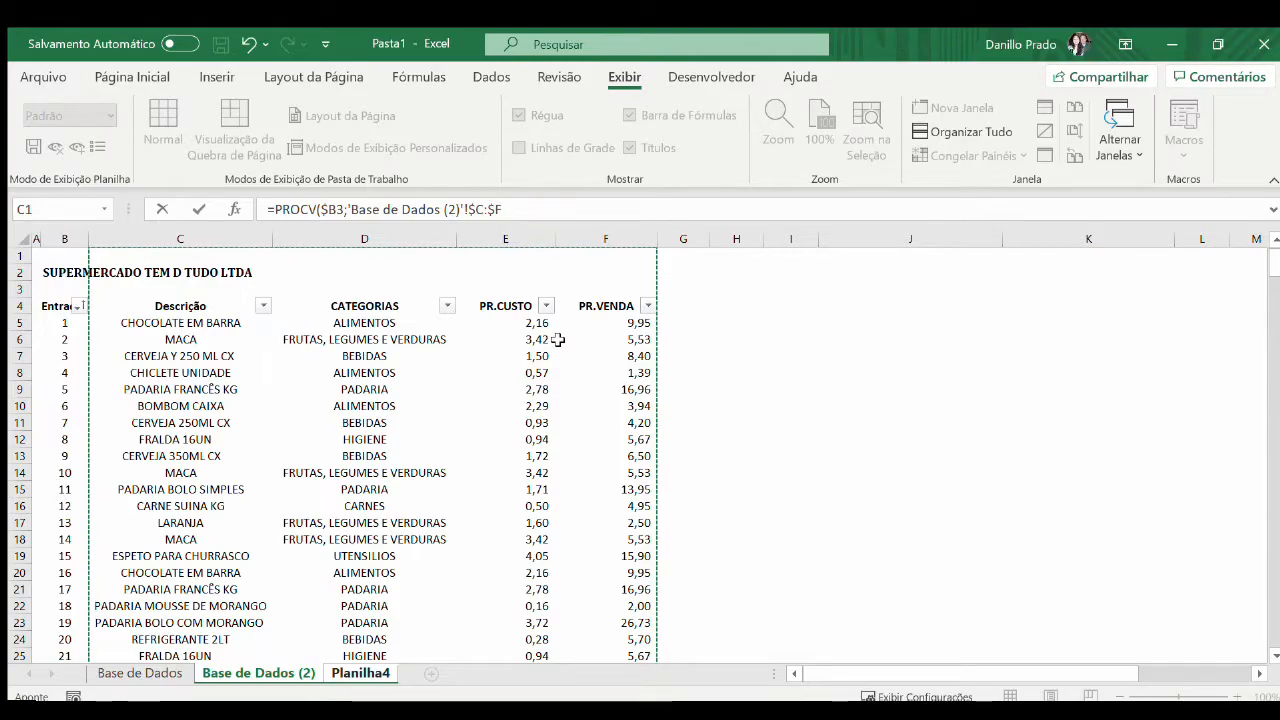
{"action": "type", "text": ";3;FALSO"}
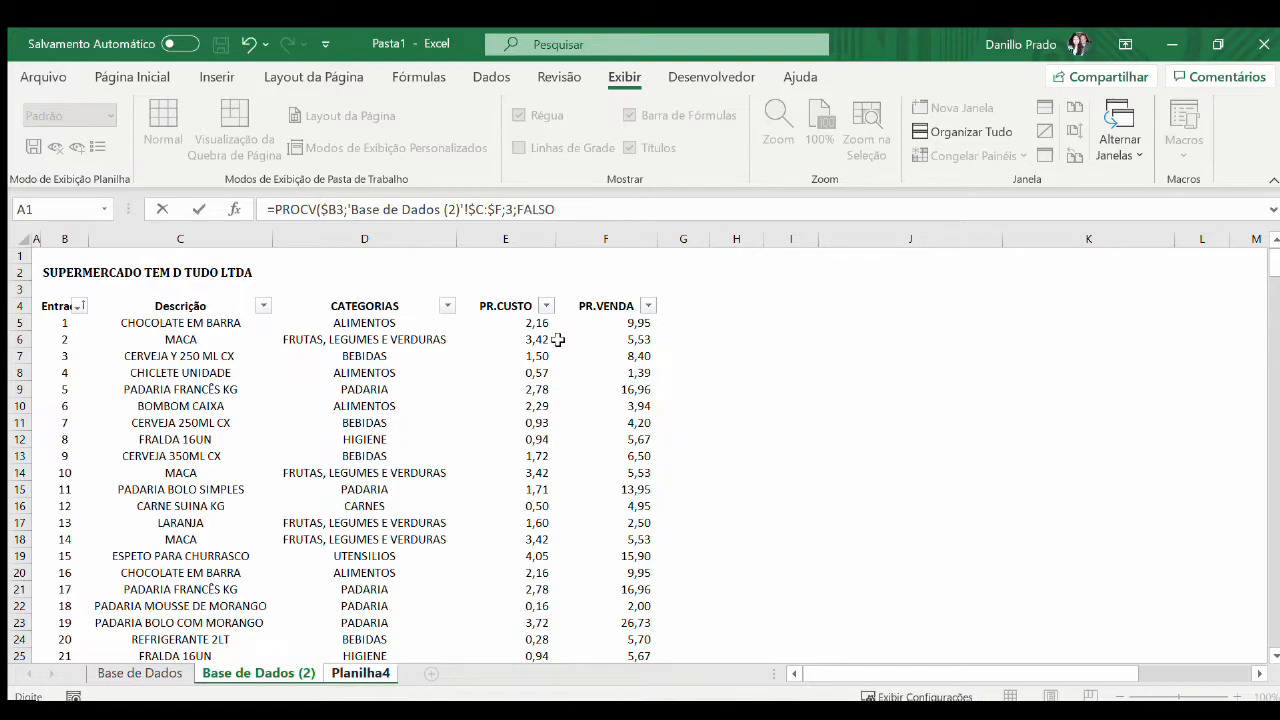
{"action": "key", "text": "Return"}
Copy the cost price formula from D3 down through D32
{"action": "key", "text": "Up"}
{"action": "key", "text": "ctrl+c"}
{"action": "key", "text": "Left"}
{"action": "key", "text": "ctrl+Down"}
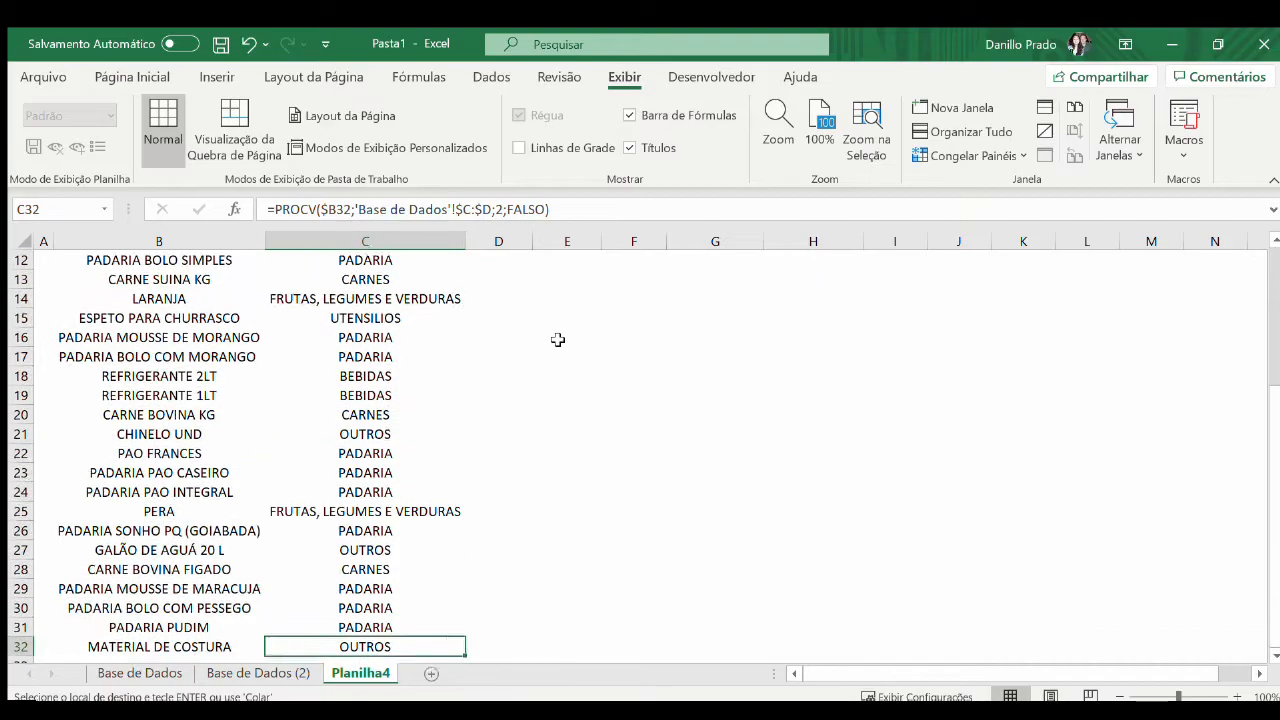
{"action": "key", "text": "Right"}
{"action": "key", "text": "ctrl+shift+Up"}
{"action": "key", "text": "ctrl+v"}
Copy the PROCV formulas in D3:D32 into the PR.VENDA column, E3:E32
{"action": "key", "text": "ctrl+Up"}
{"action": "key", "text": "Down"}
{"action": "key", "text": "ctrl+shift+Down"}
{"action": "key", "text": "ctrl+c"}
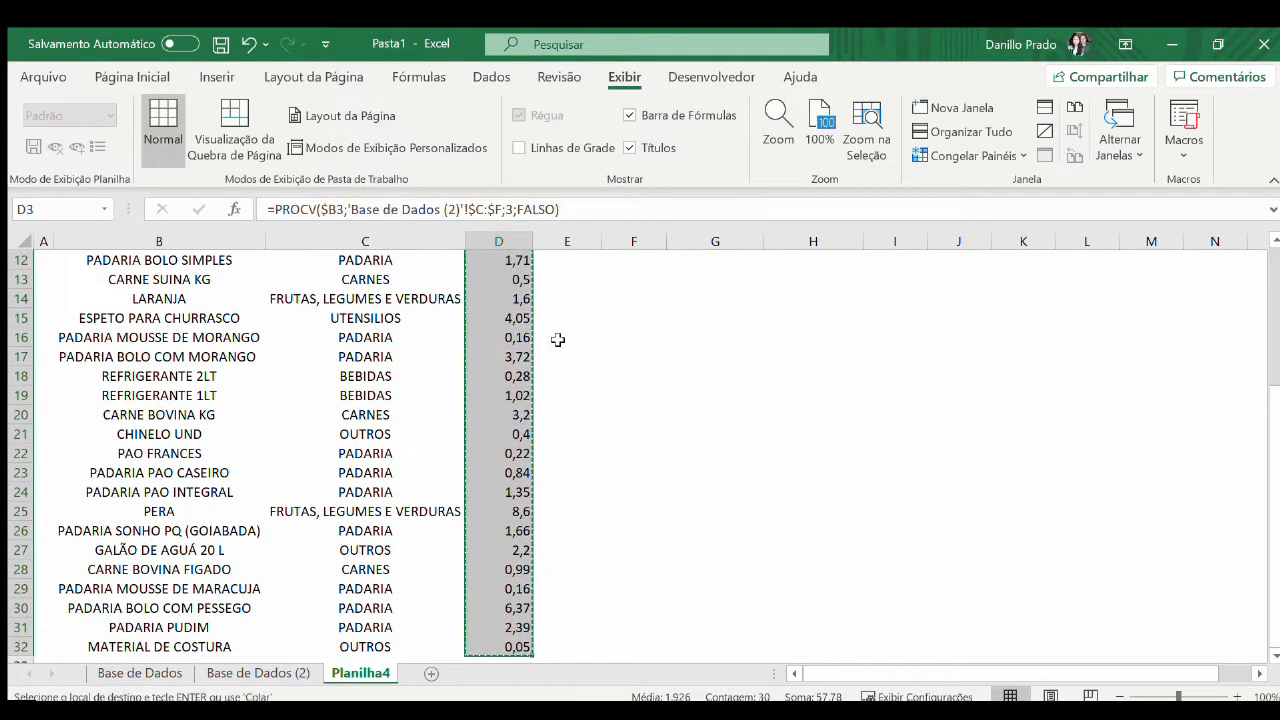
{"action": "key", "text": "ctrl+Up"}
{"action": "key", "text": "Down"}
{"action": "key", "text": "Right"}
{"action": "key", "text": "ctrl+v"}
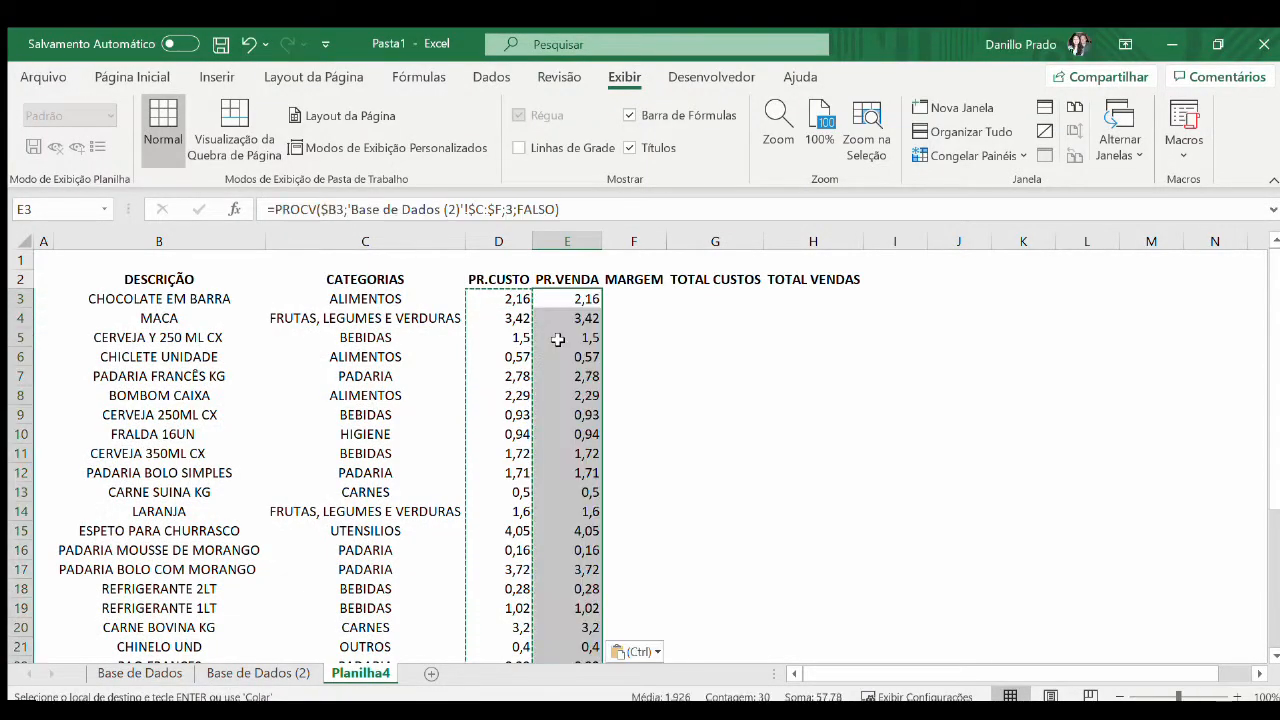
Set the column index of the PROCV formula in E3 to 4
{"action": "key", "text": "Down"}
{"action": "key", "text": "Up"}
{"action": "key", "text": "F2"}
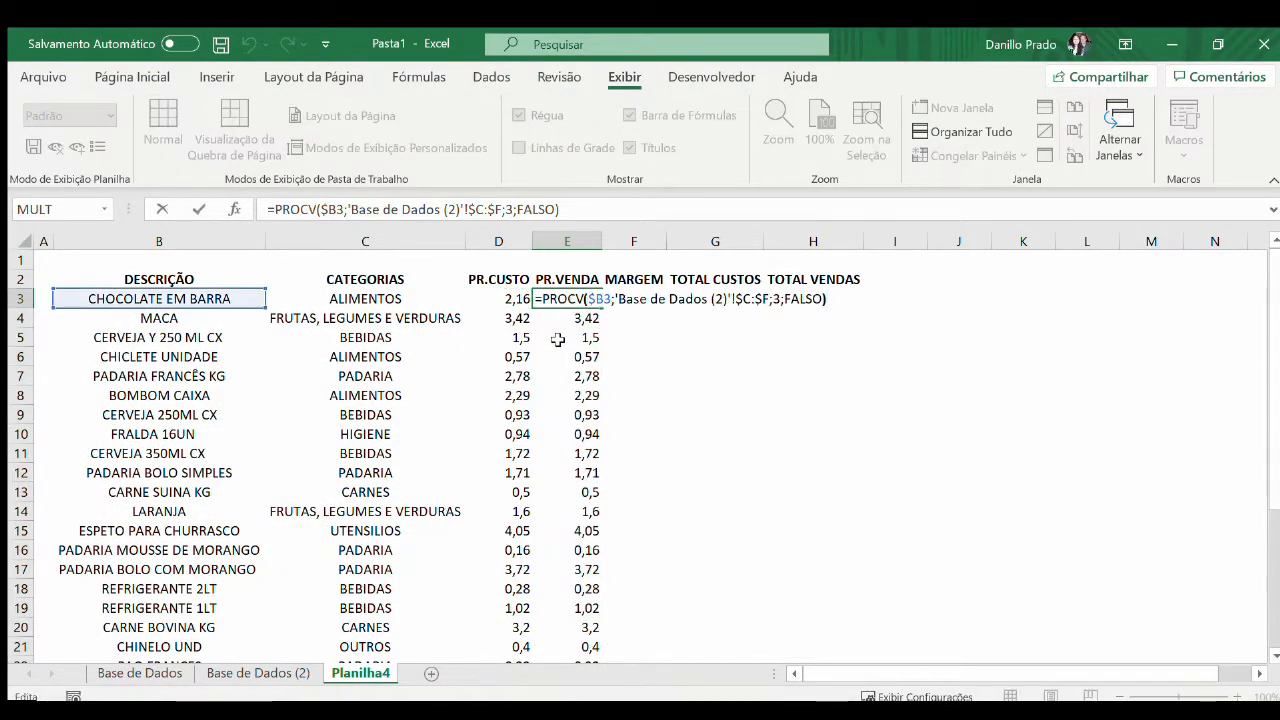
{"action": "key", "text": "Left"}
{"action": "key", "text": "Left"}
{"action": "key", "text": "Left"}
{"action": "key", "text": "shift+Left"}
{"action": "type", "text": "4"}
{"action": "key", "text": "Return"}
Copy the sale price formula from E3 down over E3:E32
{"action": "key", "text": "Up"}
{"action": "key", "text": "ctrl+c"}
{"action": "key", "text": "ctrl+shift+Down"}
{"action": "key", "text": "Return"}
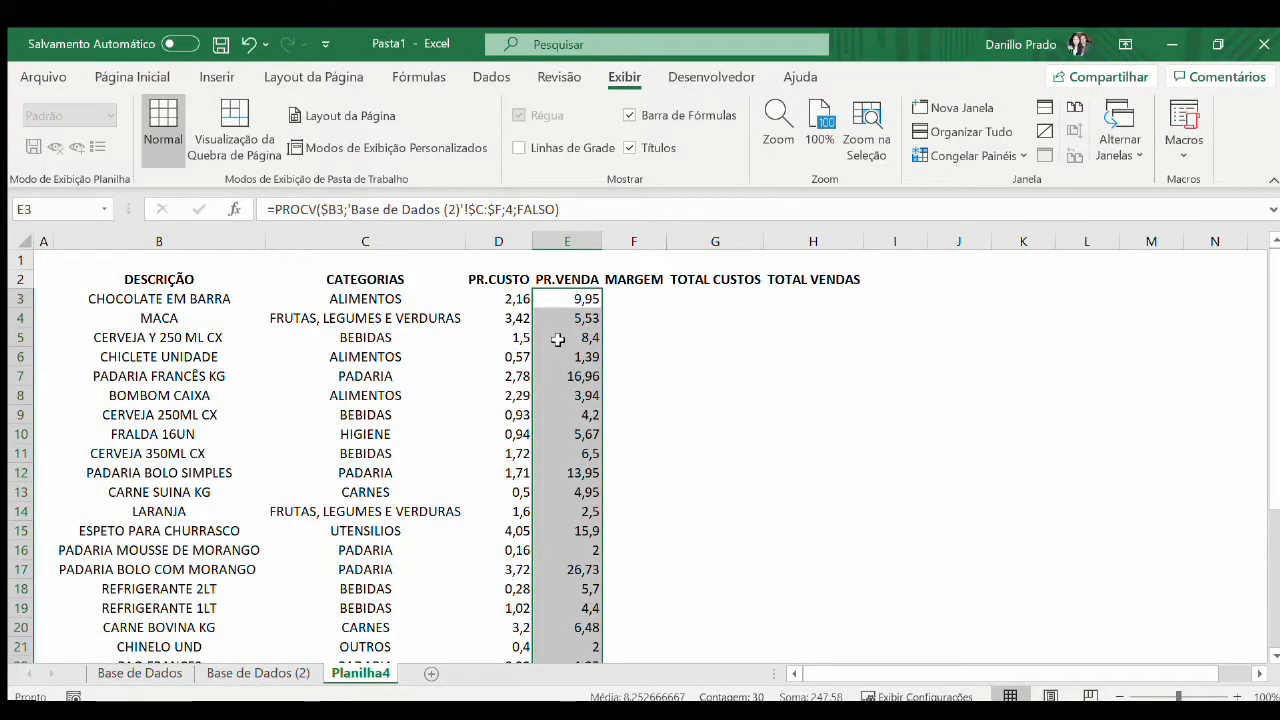
{"action": "key", "text": "Right"}
{"action": "key", "text": "Left"}
{"action": "key", "text": "Left"}
{"action": "key", "text": "ctrl+shift+Down"}
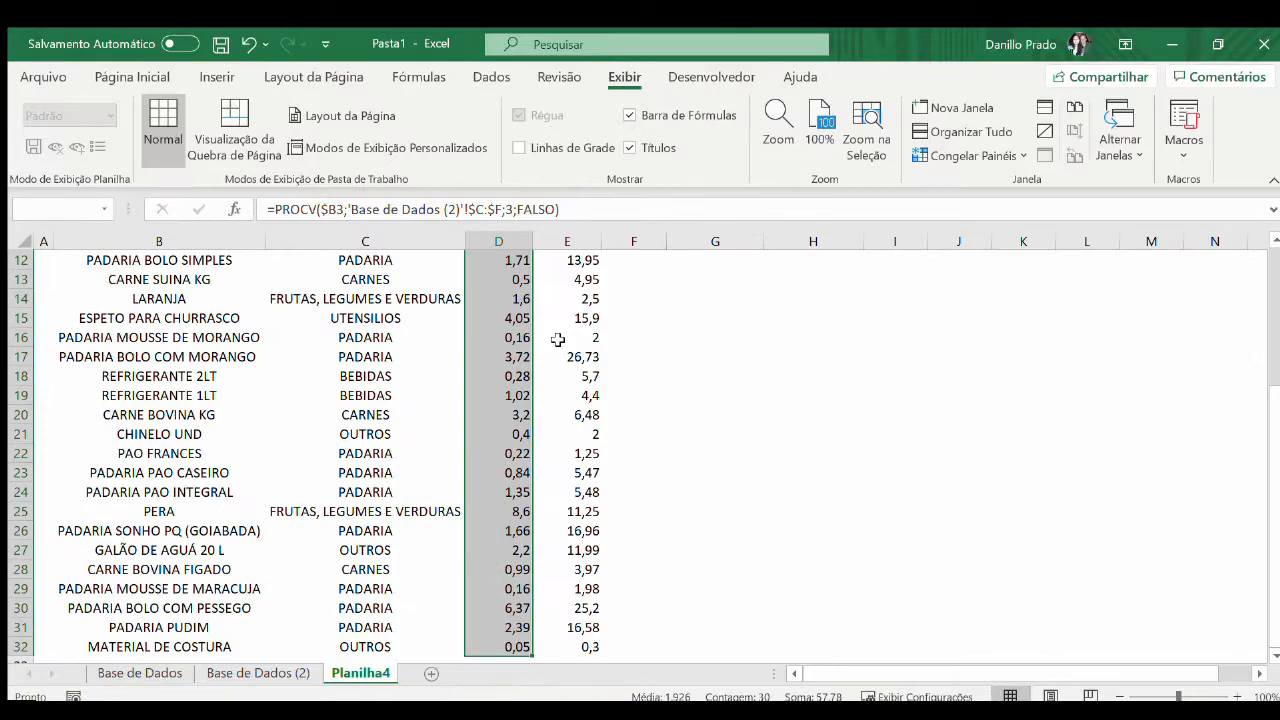
{"action": "key", "text": "Up"}
Enter the margin formula =E3/D3-1 in F3
{"action": "key", "text": "Down"}
{"action": "key", "text": "Down"}
{"action": "key", "text": "Right"}
{"action": "key", "text": "Right"}
{"action": "key", "text": "Up"}
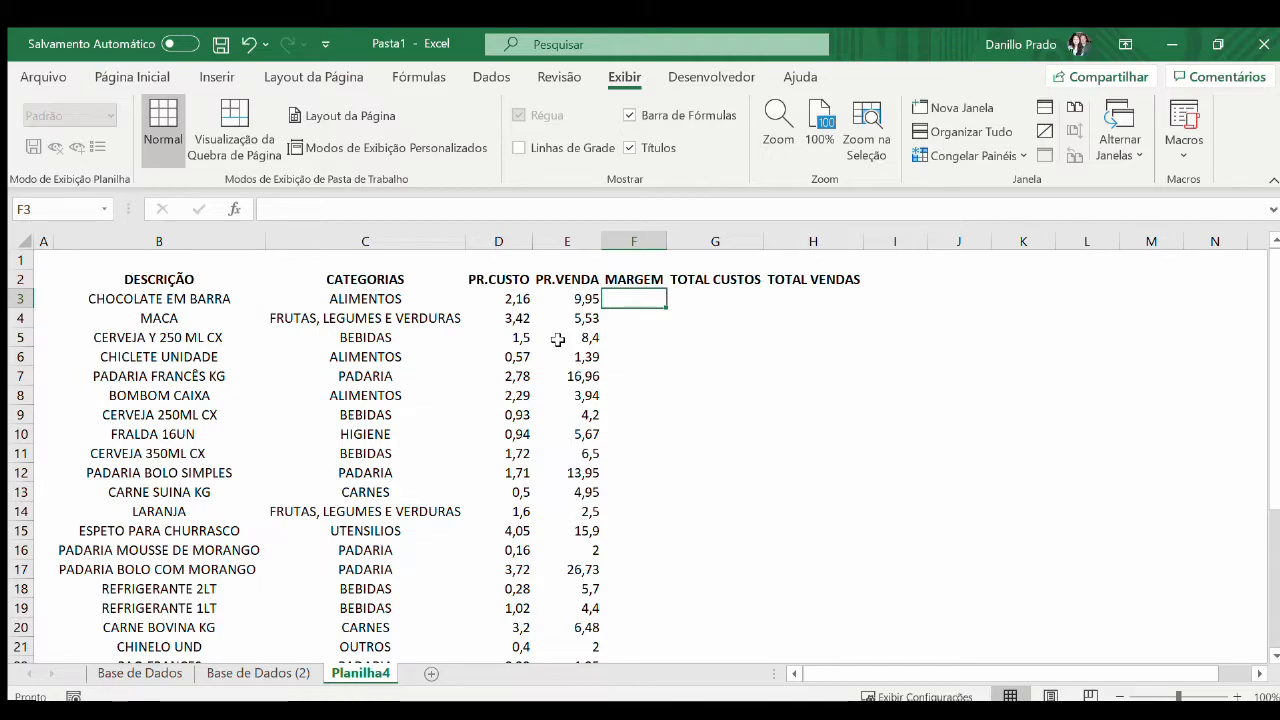
{"action": "type", "text": "="}
{"action": "key", "text": "Left"}
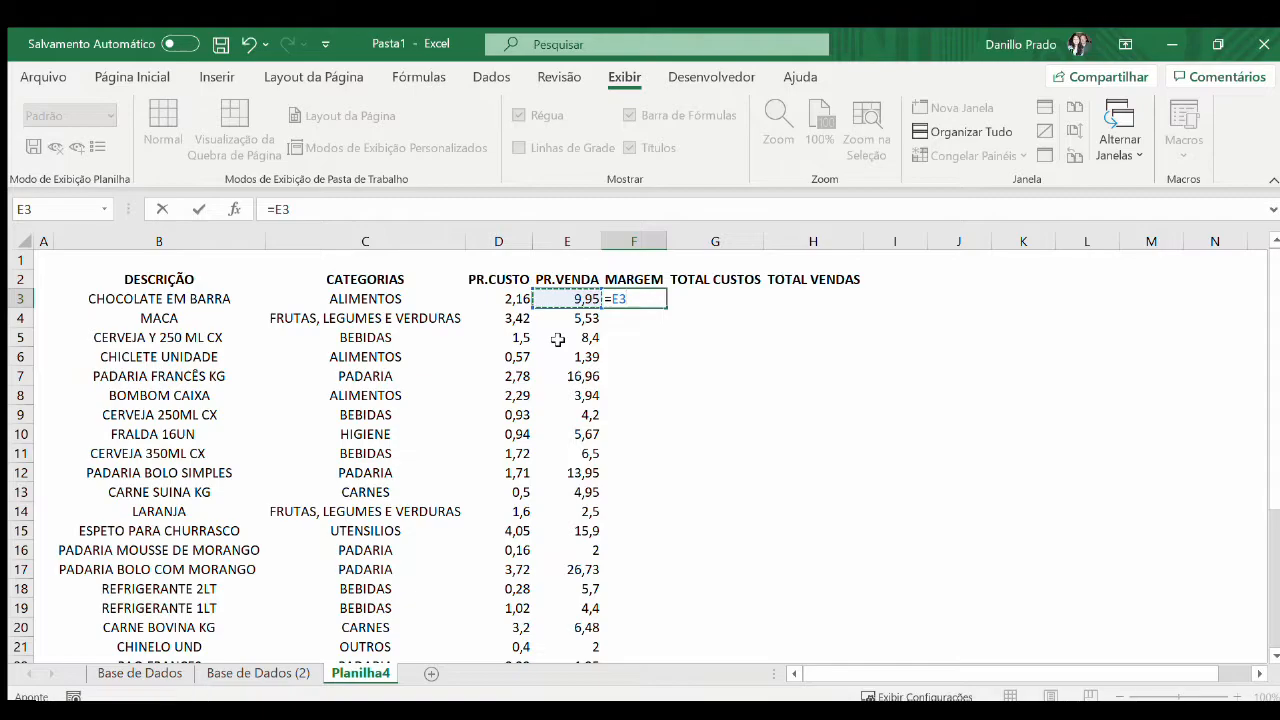
{"action": "type", "text": "/"}
{"action": "key", "text": "Left"}
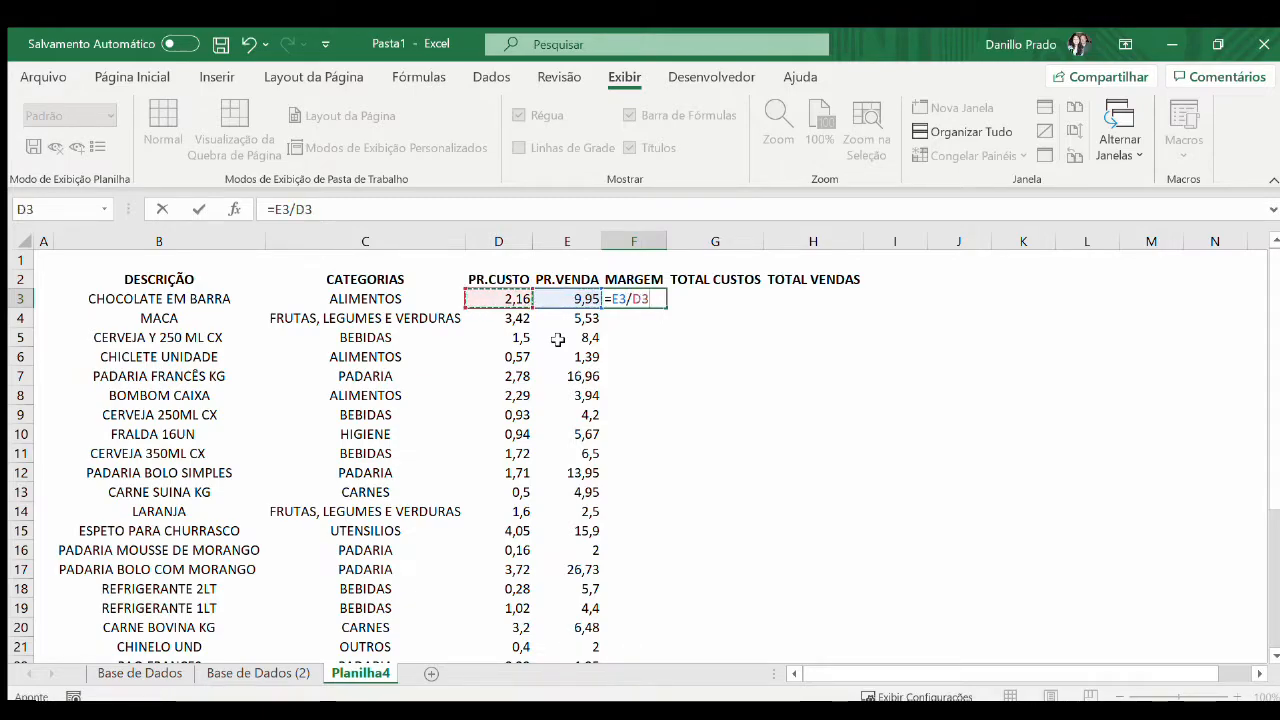
{"action": "type", "text": "-1"}
{"action": "key", "text": "Return"}
Copy the margin formula from F3 down through F32
{"action": "key", "text": "Up"}
{"action": "key", "text": "ctrl+c"}
{"action": "key", "text": "Left"}
{"action": "key", "text": "ctrl+Down"}
{"action": "key", "text": "Right"}
{"action": "key", "text": "ctrl+shift+Up"}
{"action": "key", "text": "Return"}
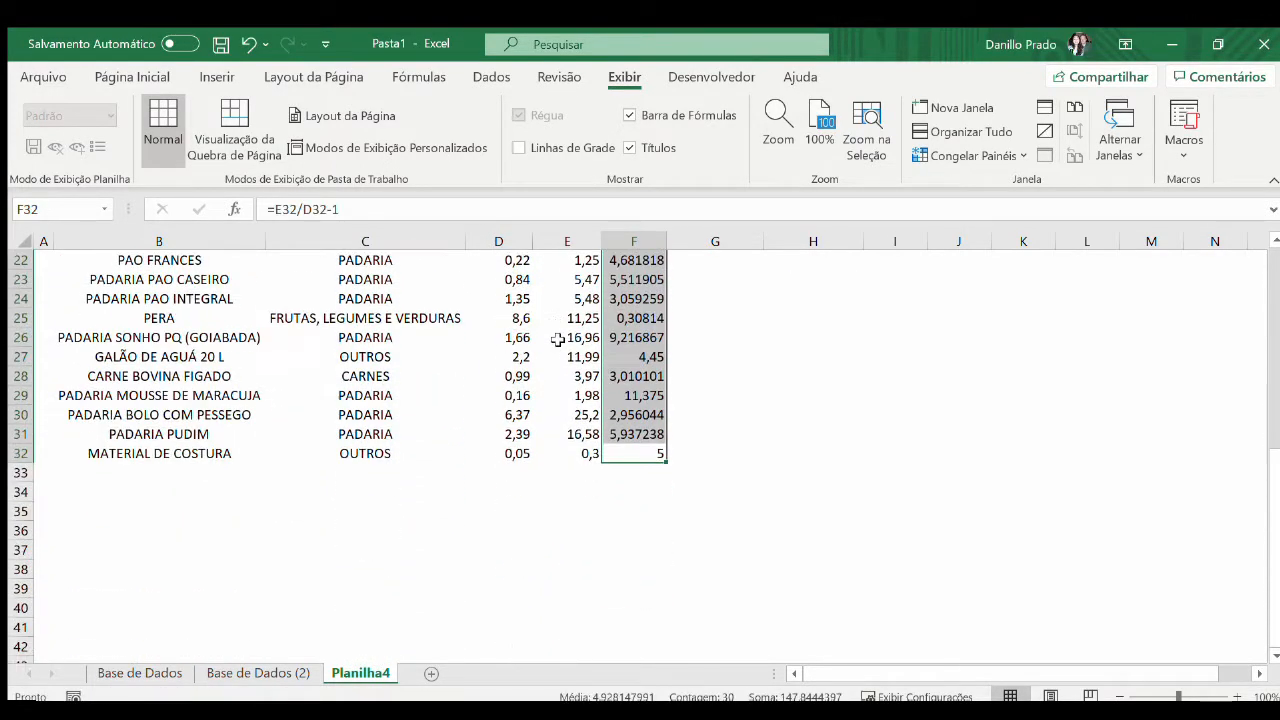
Format the margins in F3:F32 as percentages with two decimal places
{"action": "scroll", "coordinate": [563, 344], "scroll_direction": "up", "scroll_amount": 7}
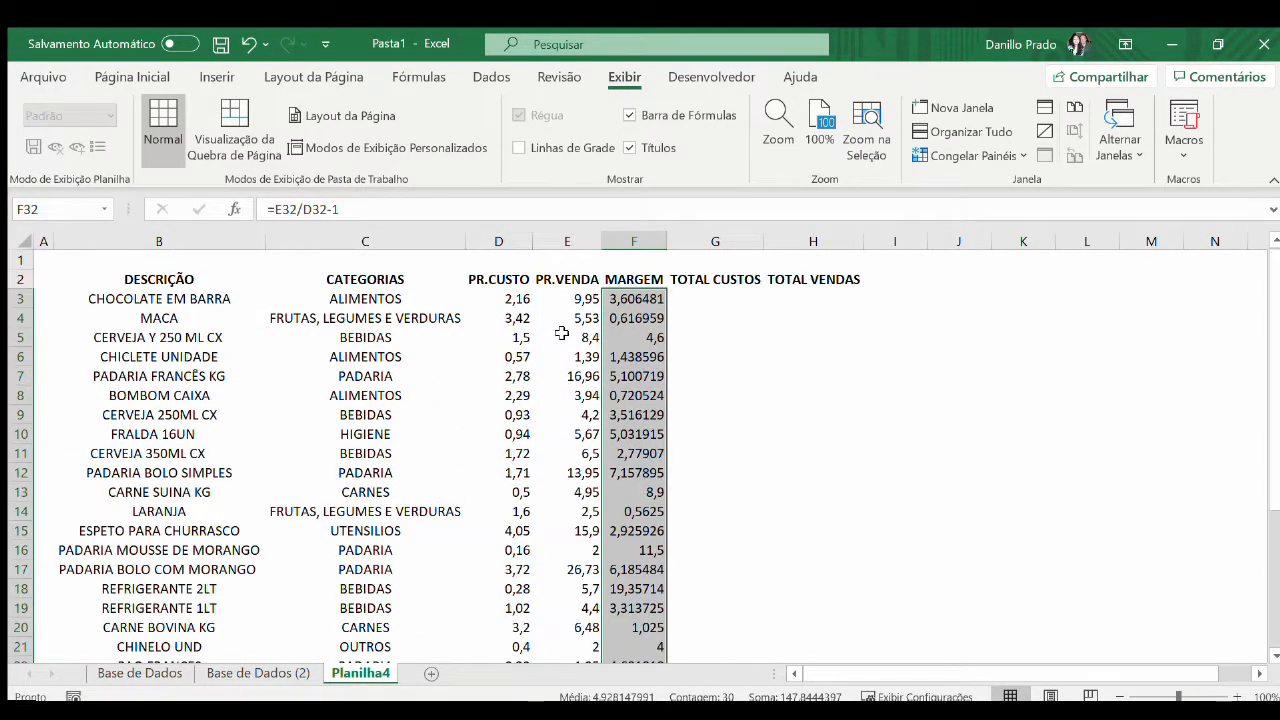
{"action": "left_click", "coordinate": [150, 77]}
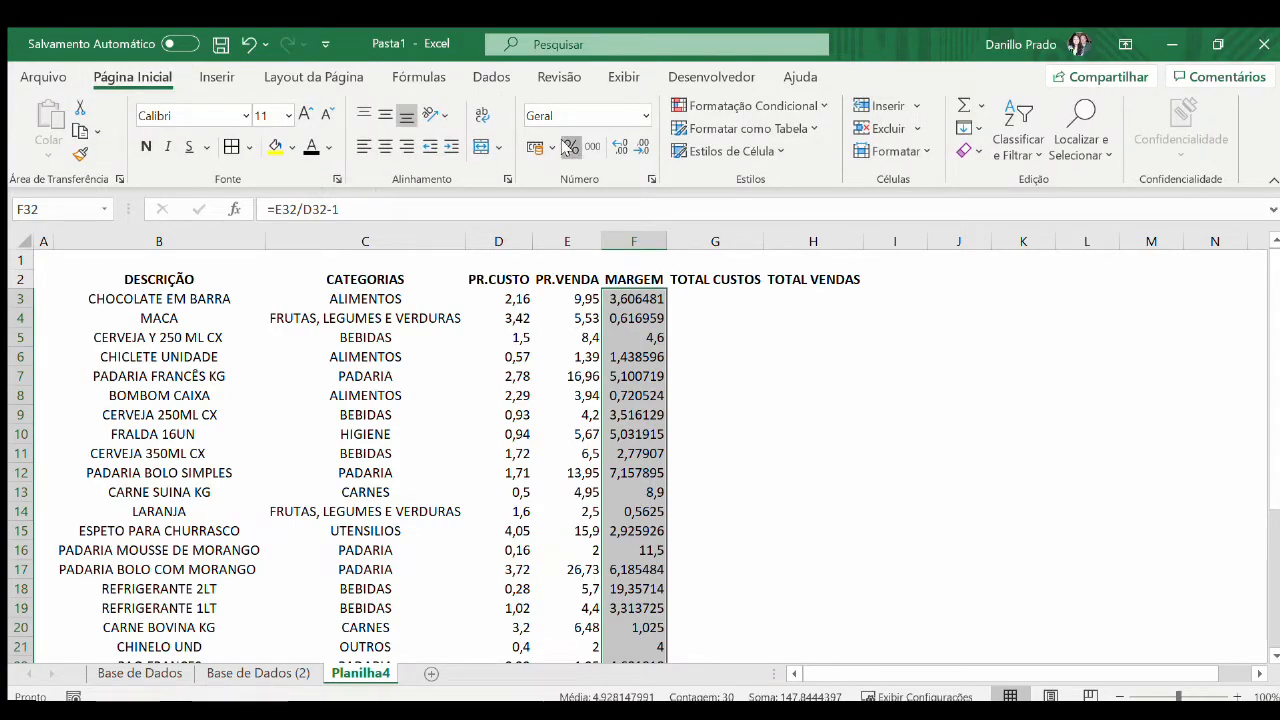
{"action": "left_click", "coordinate": [570, 147]}
{"action": "left_click", "coordinate": [620, 147]}
{"action": "left_click", "coordinate": [620, 147]}
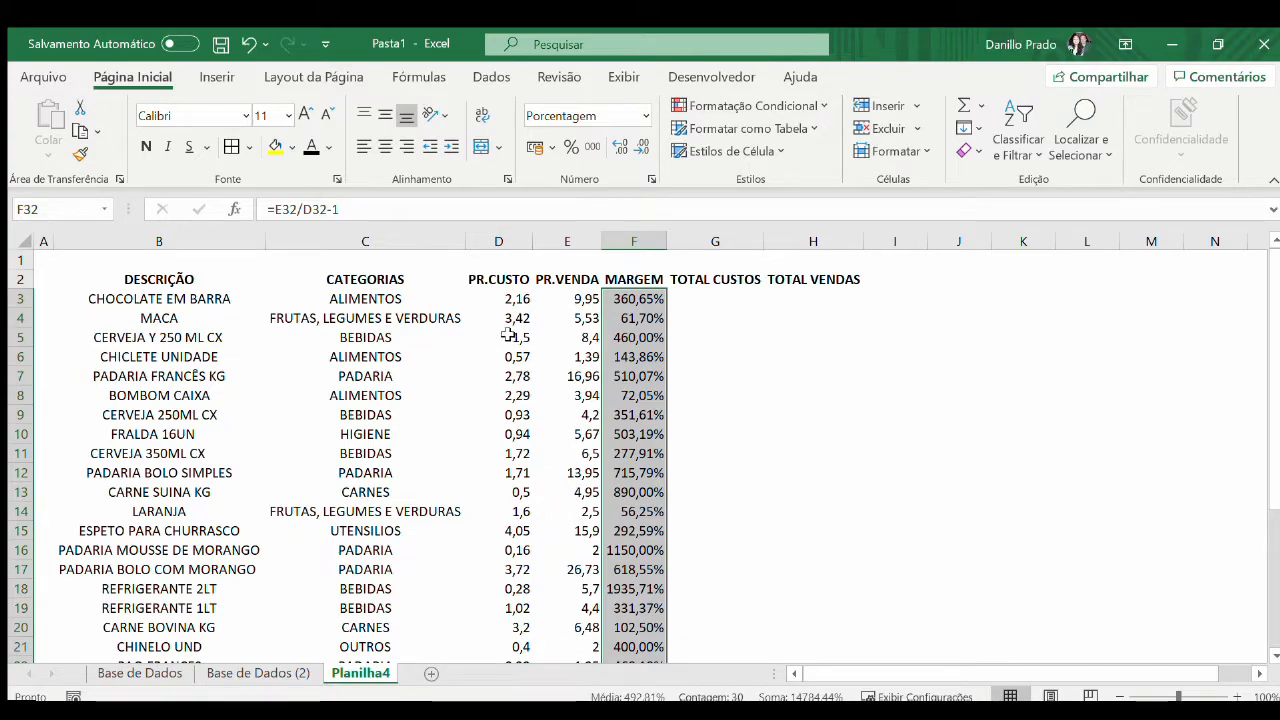
Insert a new column between CATEGORIAS and PR.CUSTO
{"action": "left_click", "coordinate": [720, 292]}
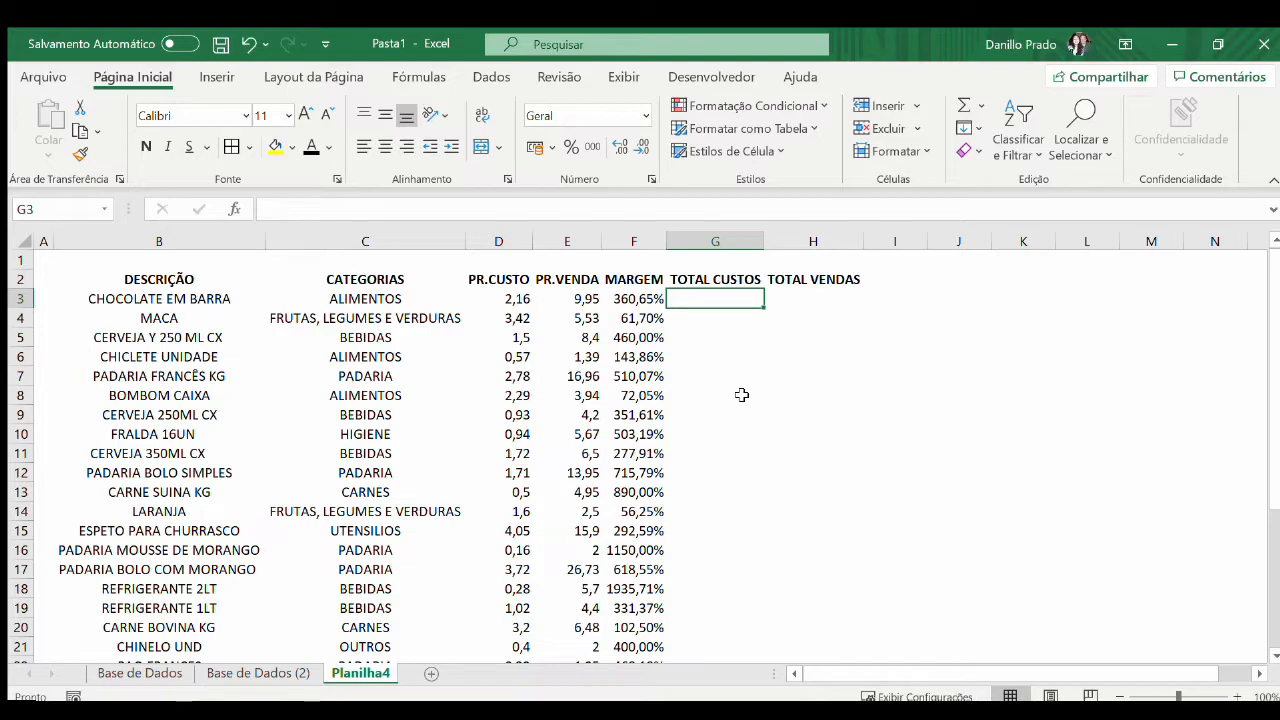
{"action": "key", "text": "Left"}
{"action": "key", "text": "Left"}
{"action": "key", "text": "Left"}
{"action": "key", "text": "ctrl+shift+Down"}
{"action": "key", "text": "ctrl+space"}
{"action": "key", "text": "ctrl+shift+plus"}
Enter the heading QUANTIDADE in D2
{"action": "key", "text": "Up"}
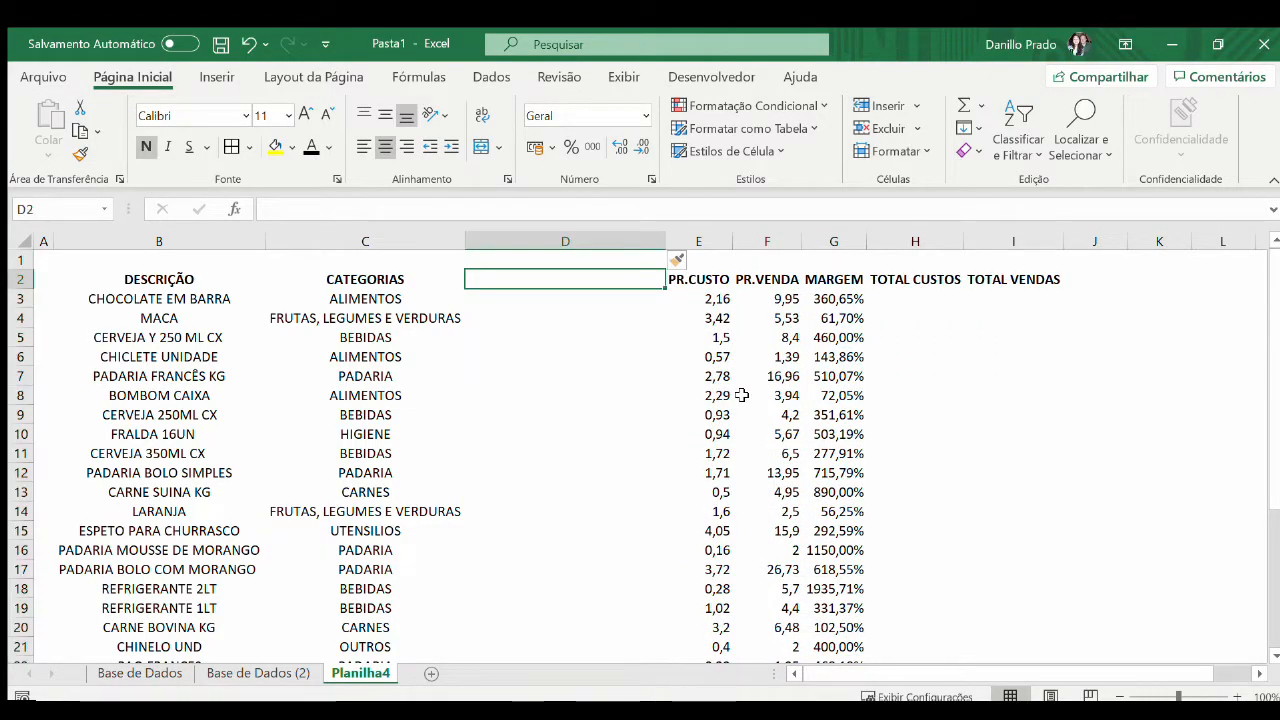
{"action": "type", "text": "qUA"}
{"action": "key", "text": "BackSpace"}
{"action": "key", "text": "BackSpace"}
{"action": "key", "text": "BackSpace"}
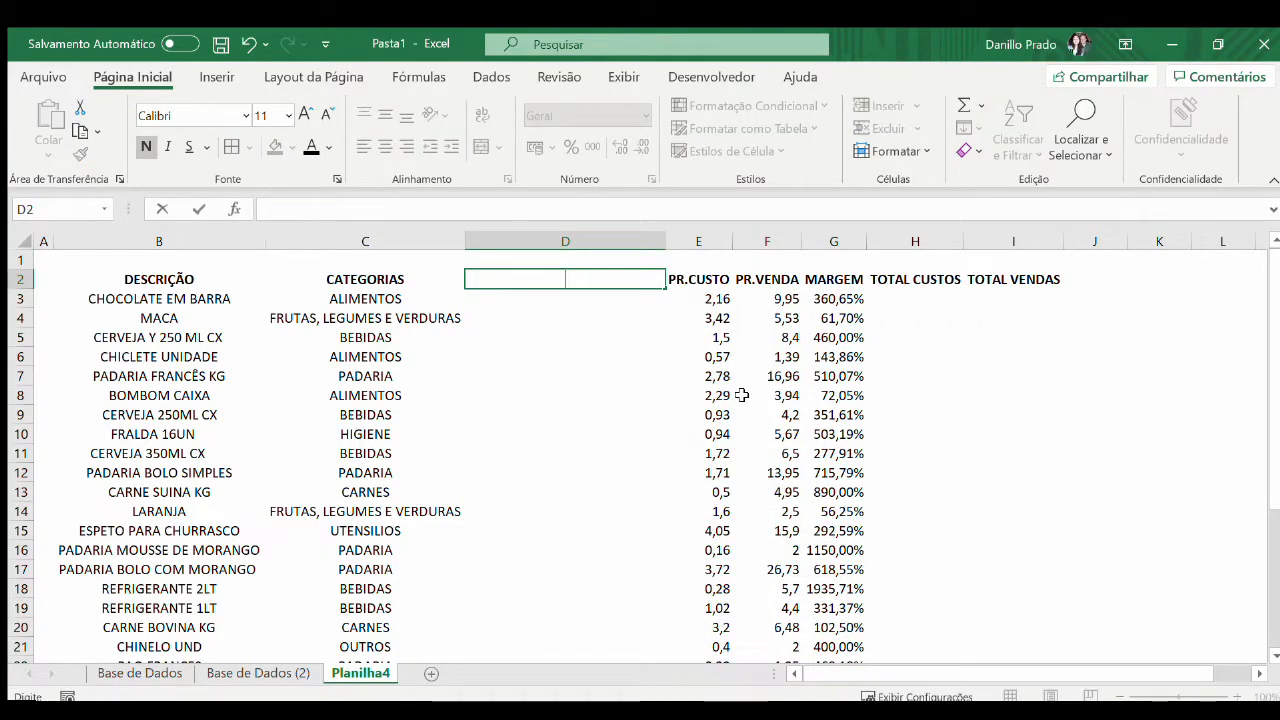
{"action": "type", "text": "Q"}
{"action": "key", "text": "BackSpace"}
{"action": "type", "text": "QUANTIDADE"}
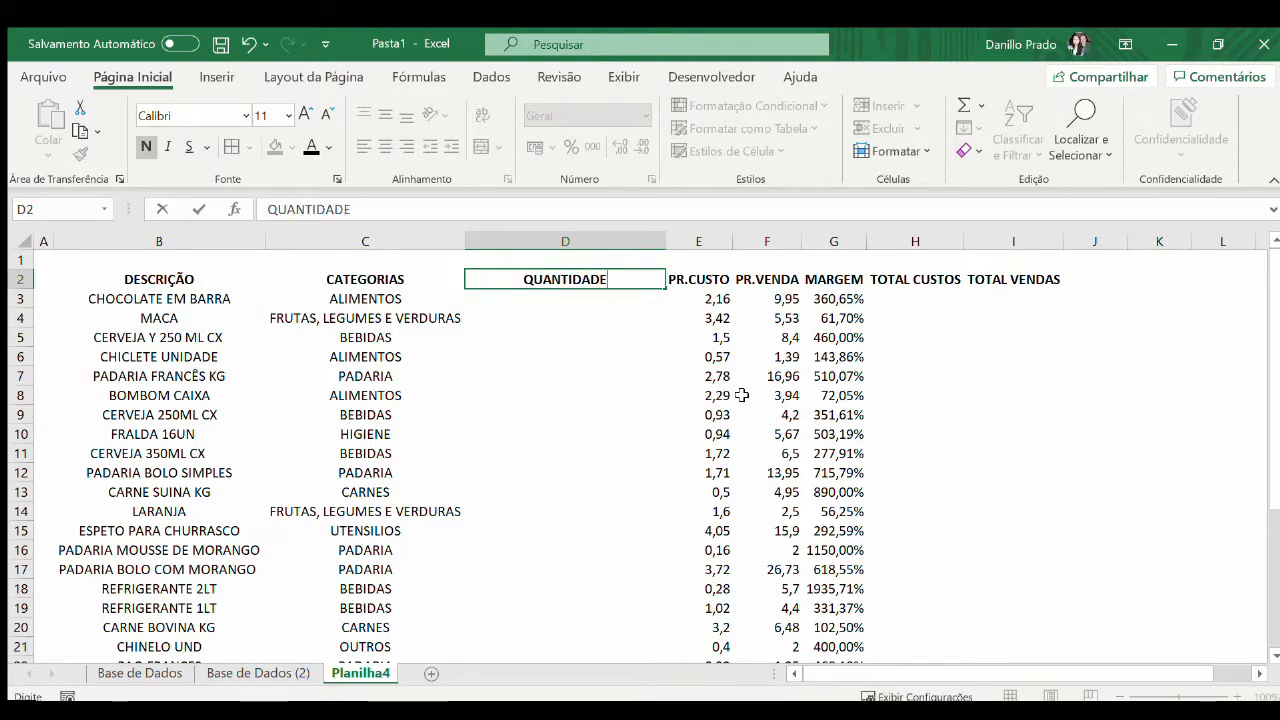
{"action": "key", "text": "Return"}
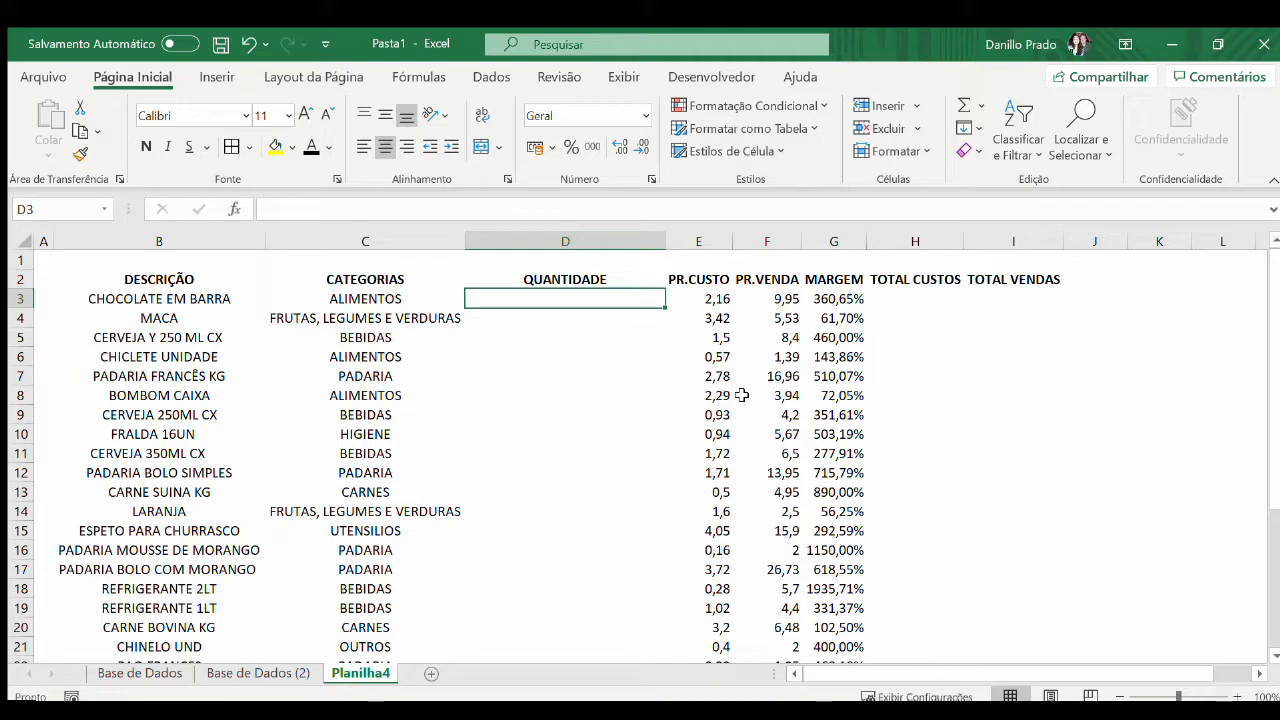
Start a CONT.SE formula in D3 with column C of Base de Dados (2) as the range
{"action": "type", "text": "="}
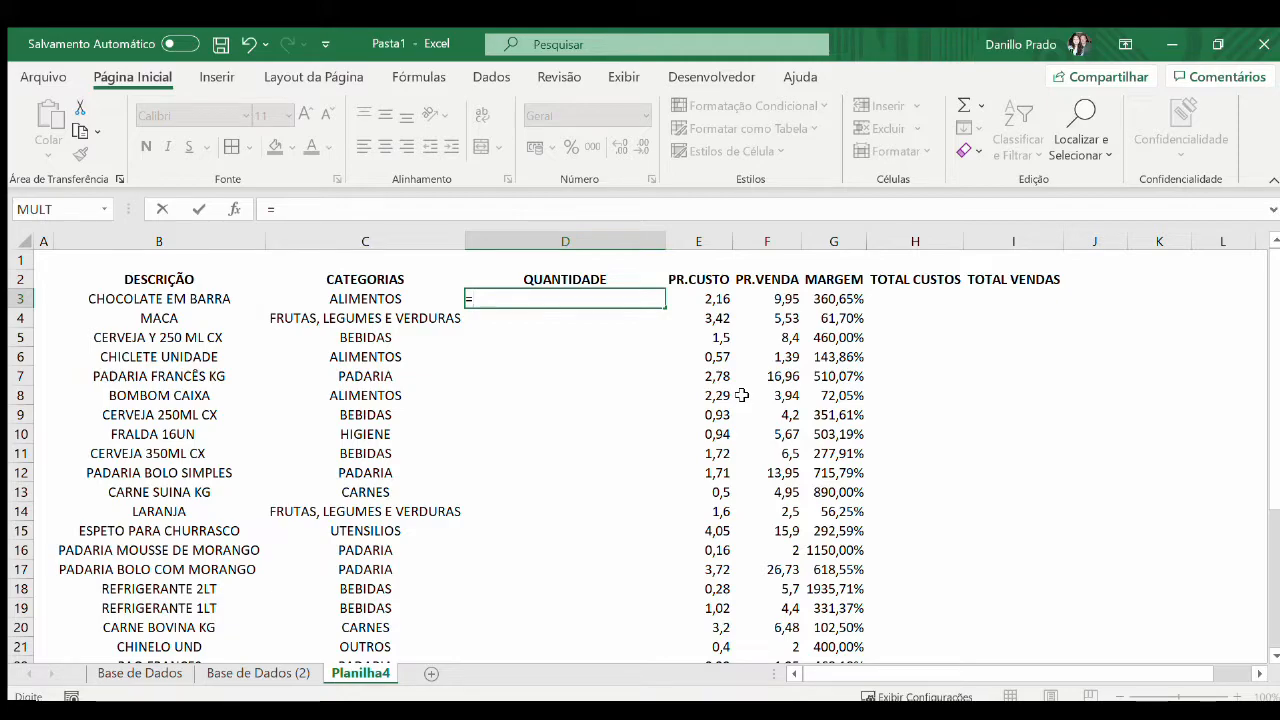
{"action": "type", "text": "CONT.SE("}
{"action": "key", "text": "ctrl+Page_Up"}
{"action": "key", "text": "Right"}
{"action": "key", "text": "Right"}
{"action": "key", "text": "Right"}
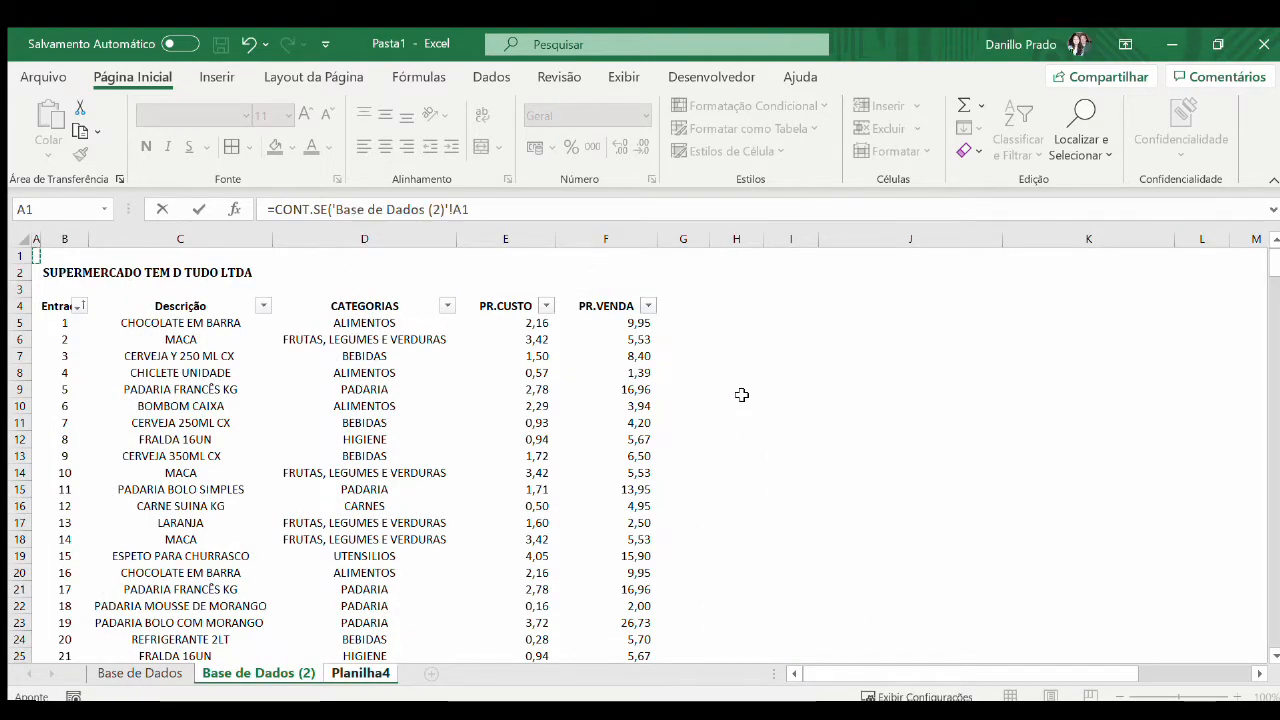
{"action": "key", "text": "Left"}
{"action": "key", "text": "ctrl+space"}
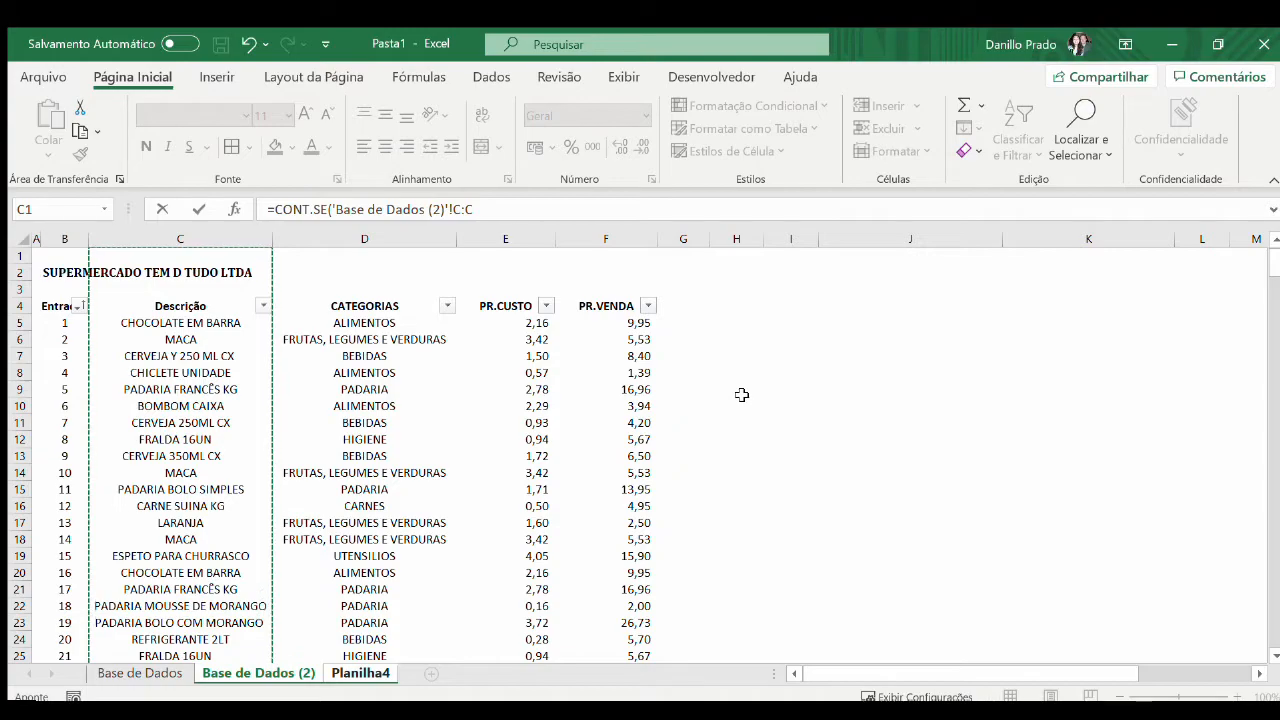
Complete the D3 CONT.SE formula with Planilha4!$B3 as the criterion, locking only its column
{"action": "type", "text": ";"}
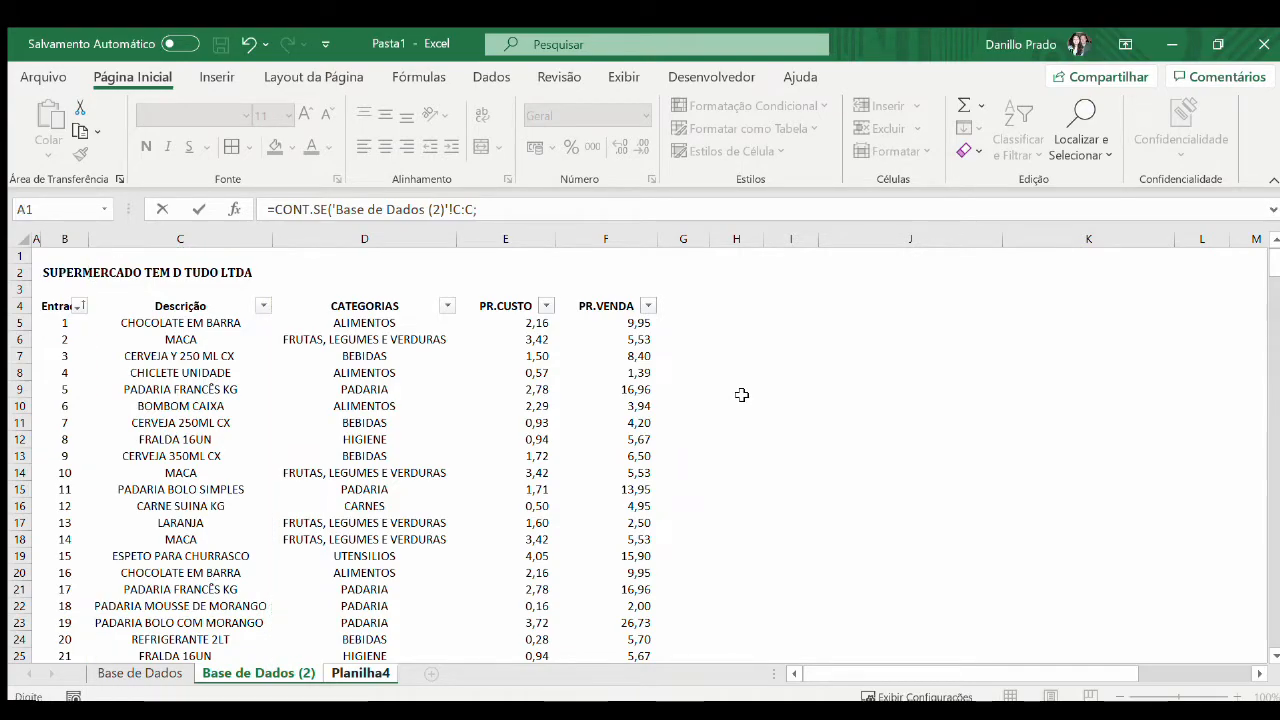
{"action": "key", "text": "Left"}
{"action": "key", "text": "Left"}
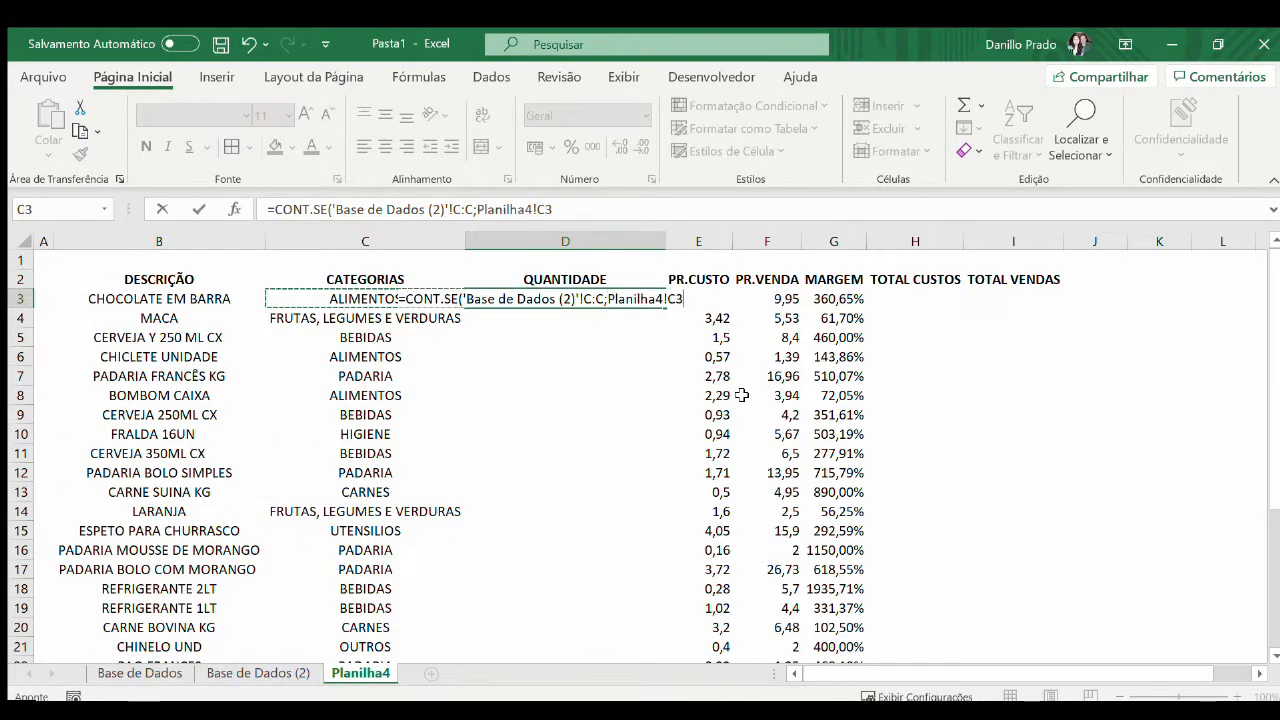
{"action": "key", "text": "F4"}
{"action": "key", "text": "F4"}
{"action": "key", "text": "F4"}
{"action": "key", "text": "Return"}
Copy the quantity formula from D3 down through D32
{"action": "key", "text": "Up"}
{"action": "key", "text": "ctrl+c"}
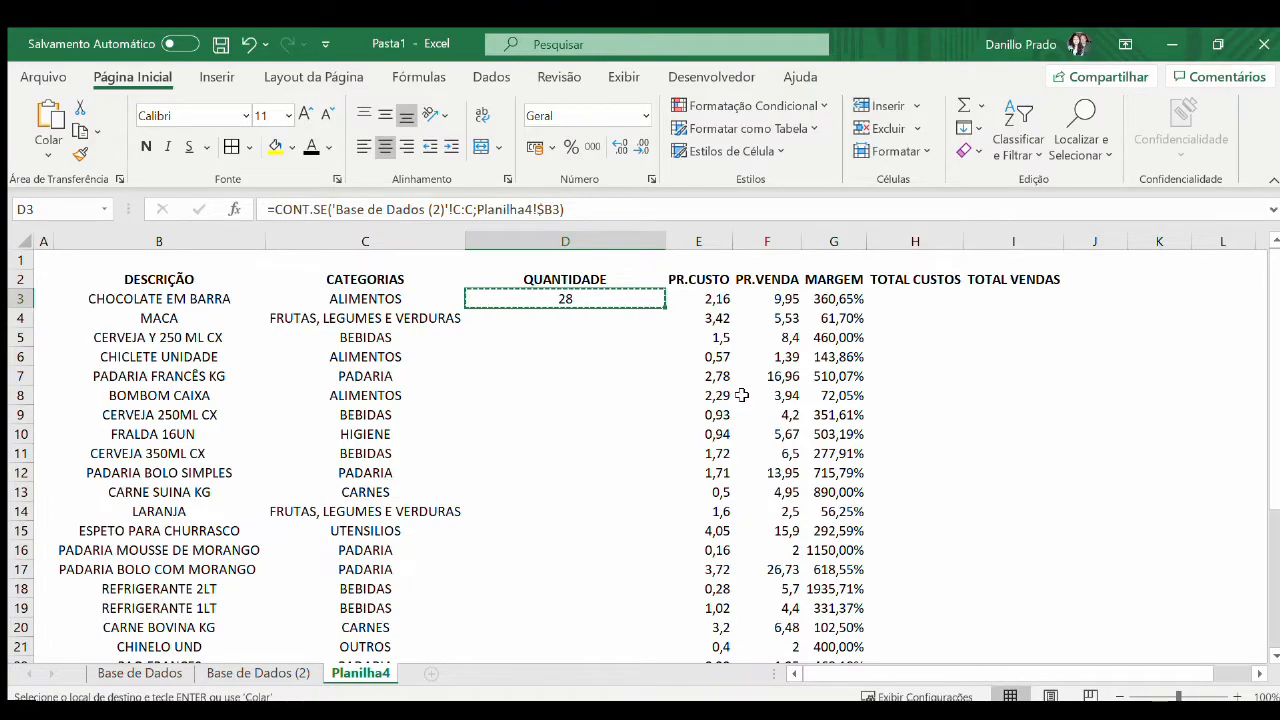
{"action": "key", "text": "Left"}
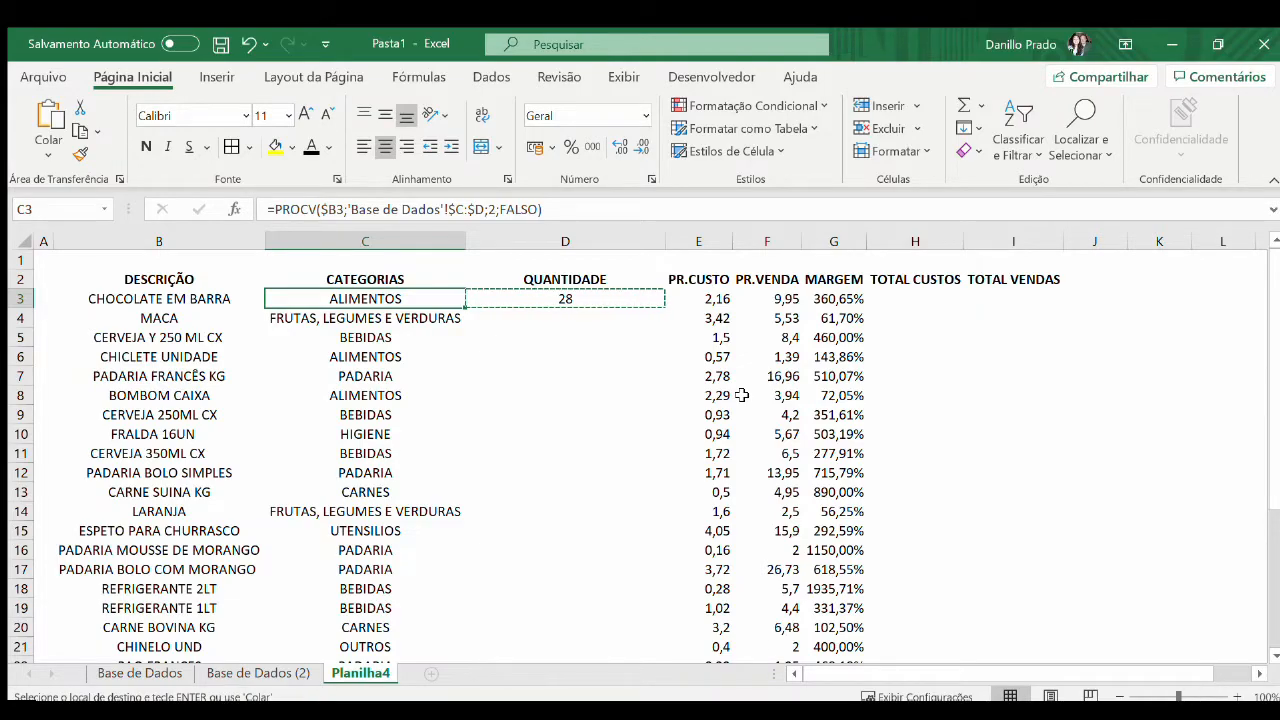
{"action": "key", "text": "ctrl+Down"}
{"action": "key", "text": "Right"}
{"action": "key", "text": "ctrl+shift+Up"}
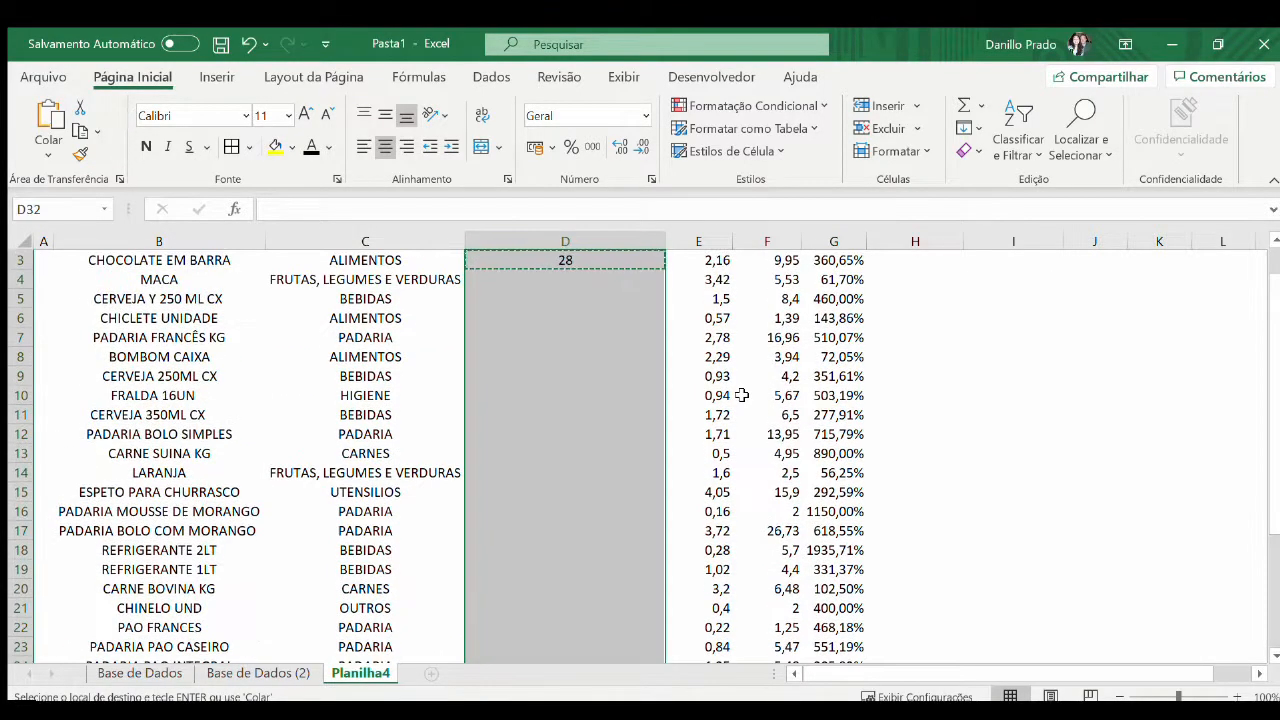
{"action": "key", "text": "Return"}
Inspect the copied CONT.SE formula in D31 and autofit the width of the QUANTIDADE column
{"action": "key", "text": "Up"}
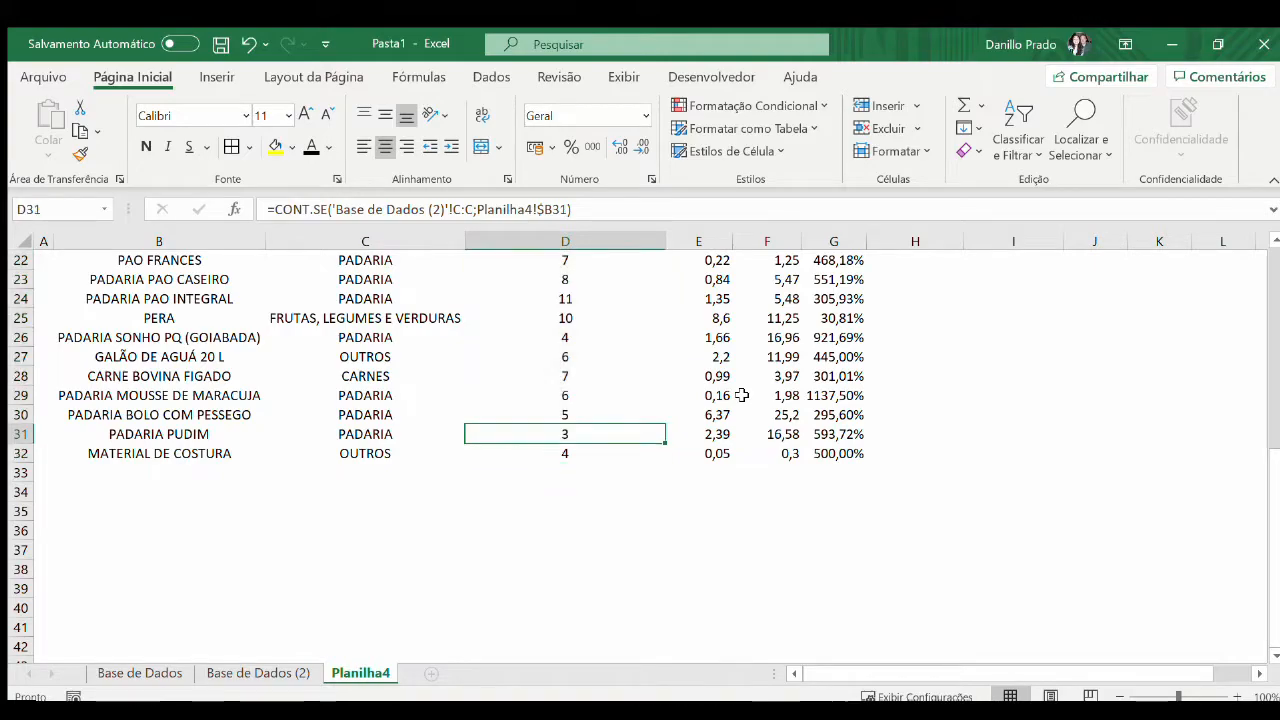
{"action": "key", "text": "F2"}
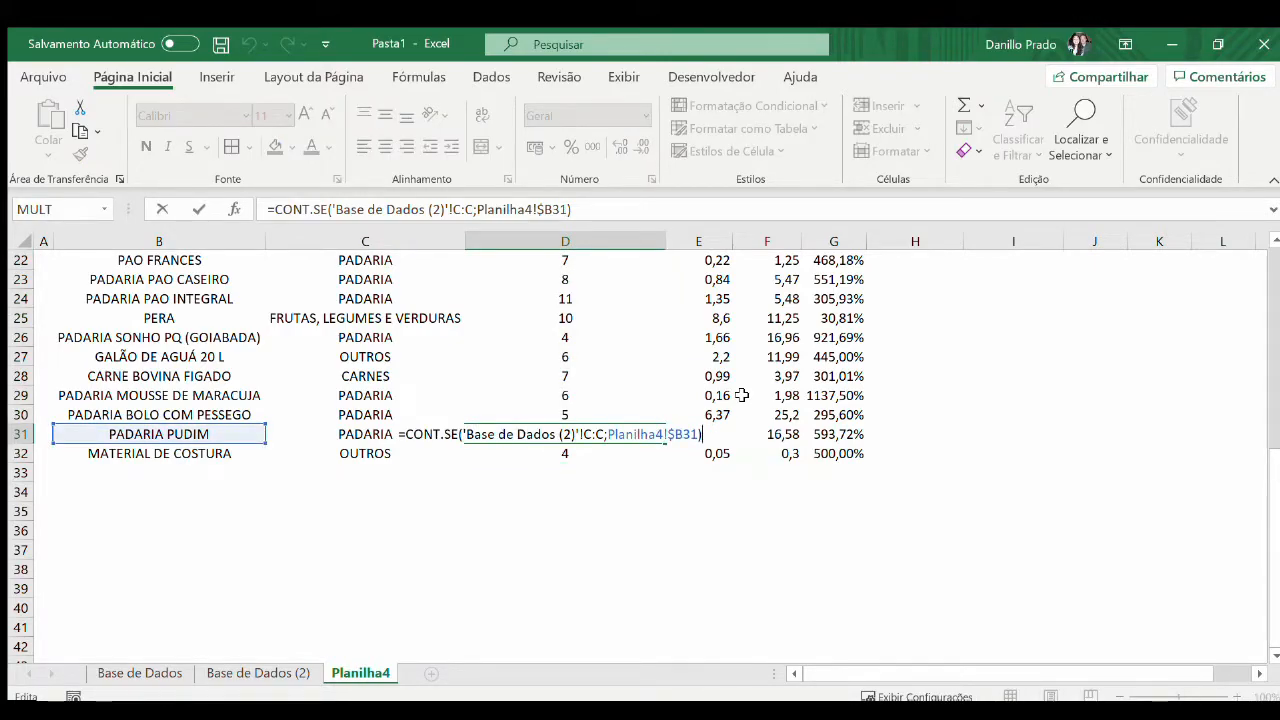
{"action": "key", "text": "Escape"}
{"action": "key", "text": "Down"}
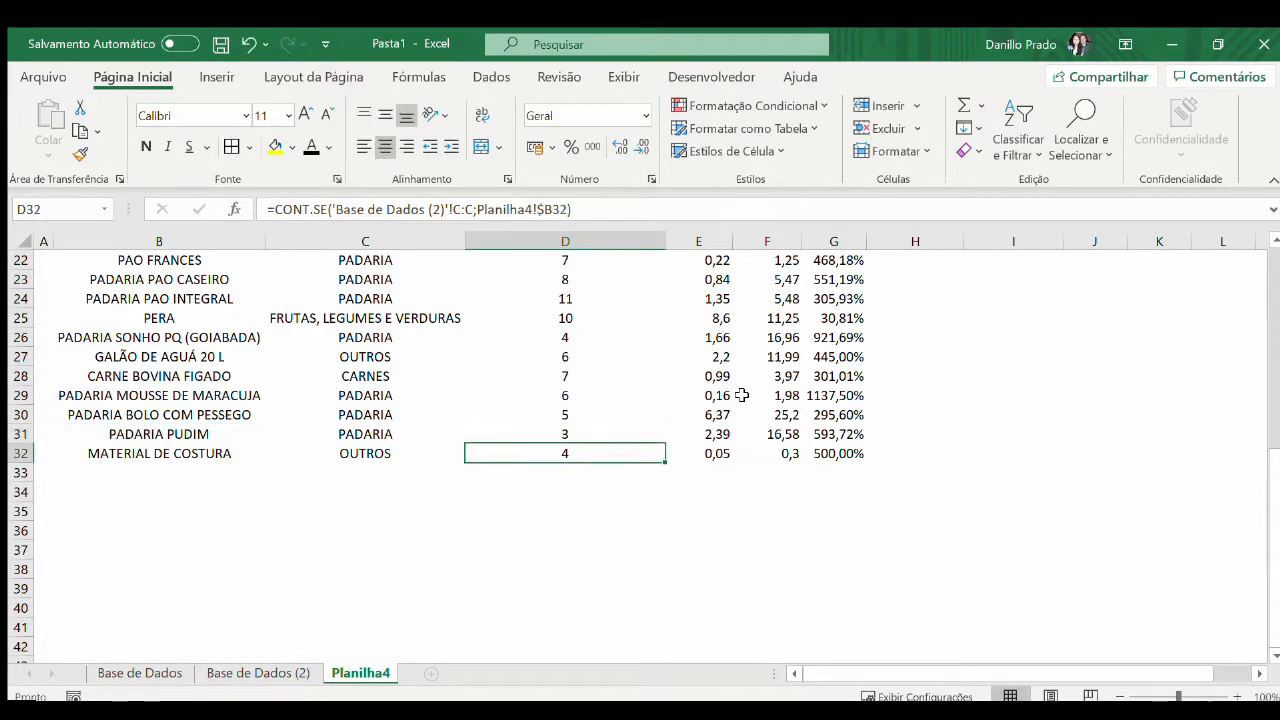
{"action": "key", "text": "Up"}
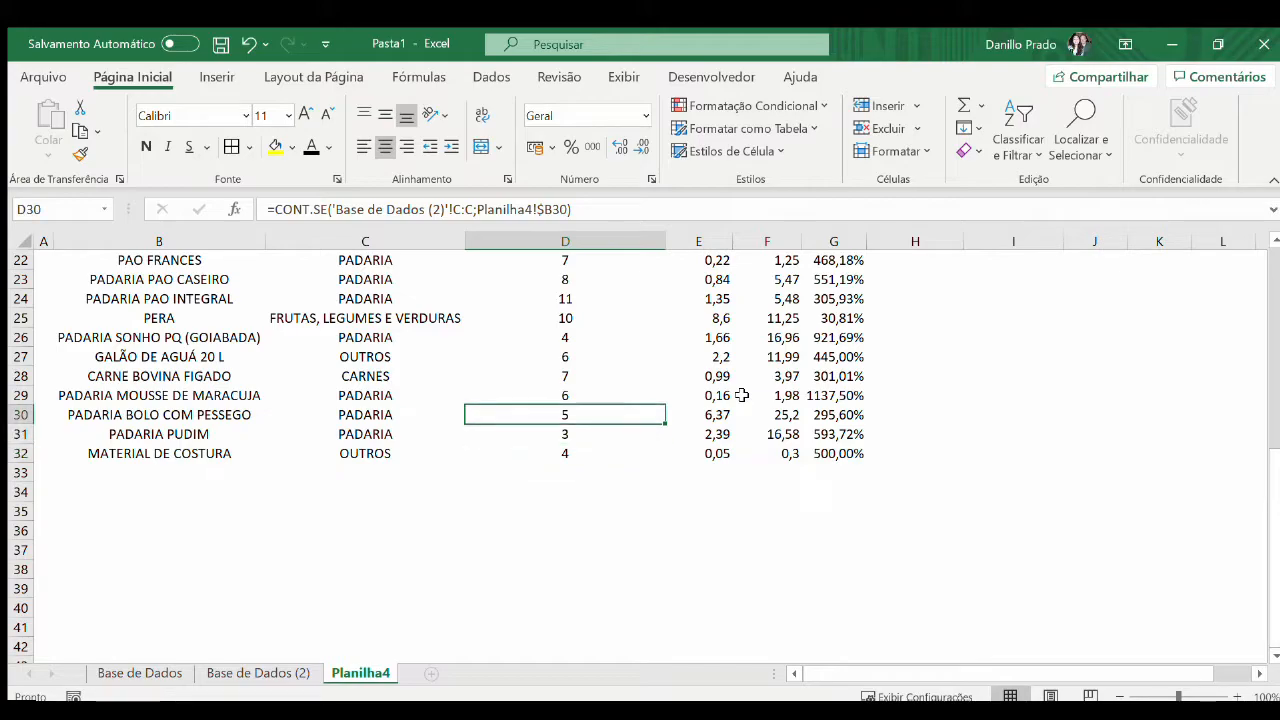
{"action": "key", "text": "ctrl+Up"}
{"action": "scroll", "coordinate": [741, 395], "scroll_direction": "up", "scroll_amount": 1}
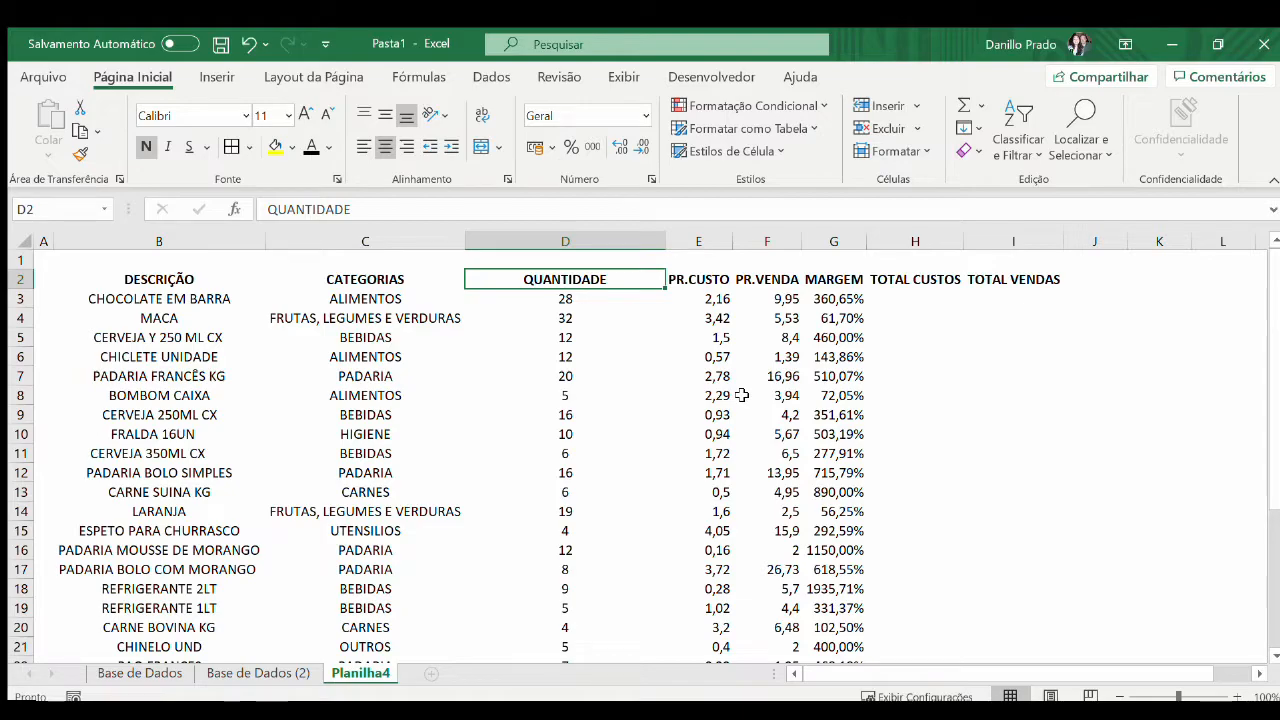
{"action": "double_click", "coordinate": [665, 240]}
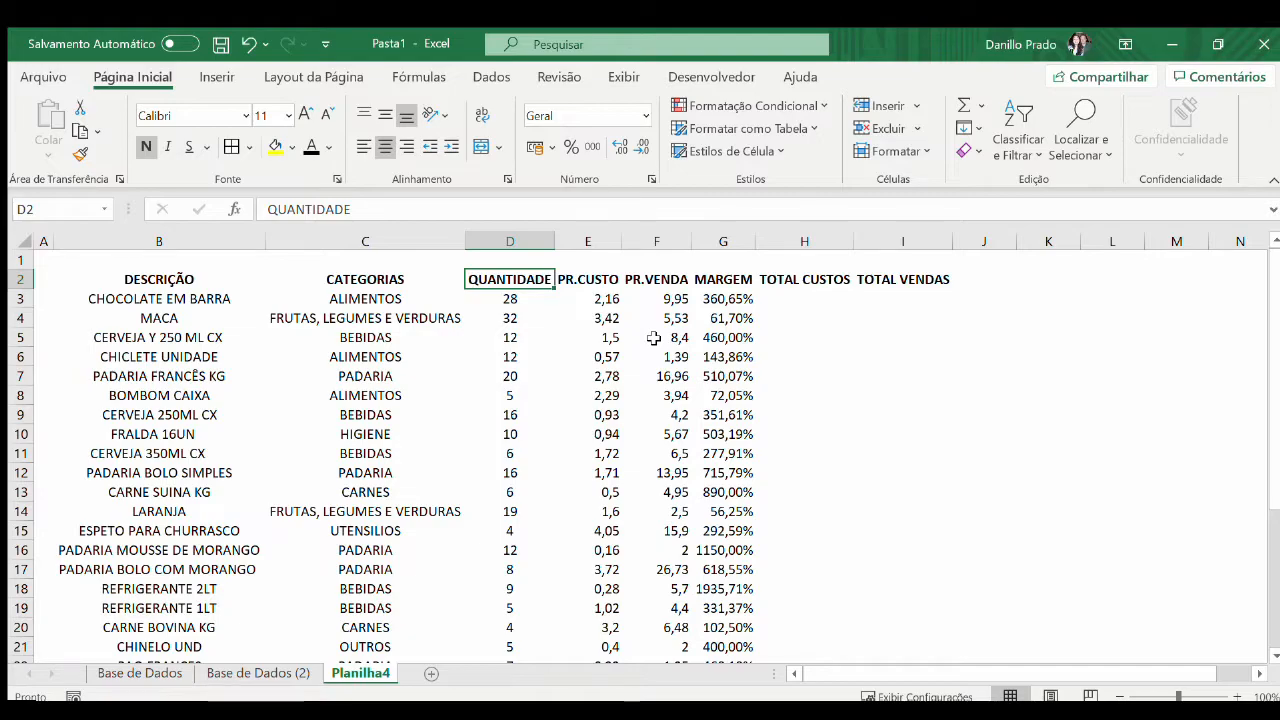
Enter the formula =D3*E3 in H3 under TOTAL CUSTOS to multiply quantity by cost price
{"action": "key", "text": "Down"}
{"action": "key", "text": "Right"}
{"action": "key", "text": "Right"}
{"action": "key", "text": "Right"}
{"action": "key", "text": "Right"}
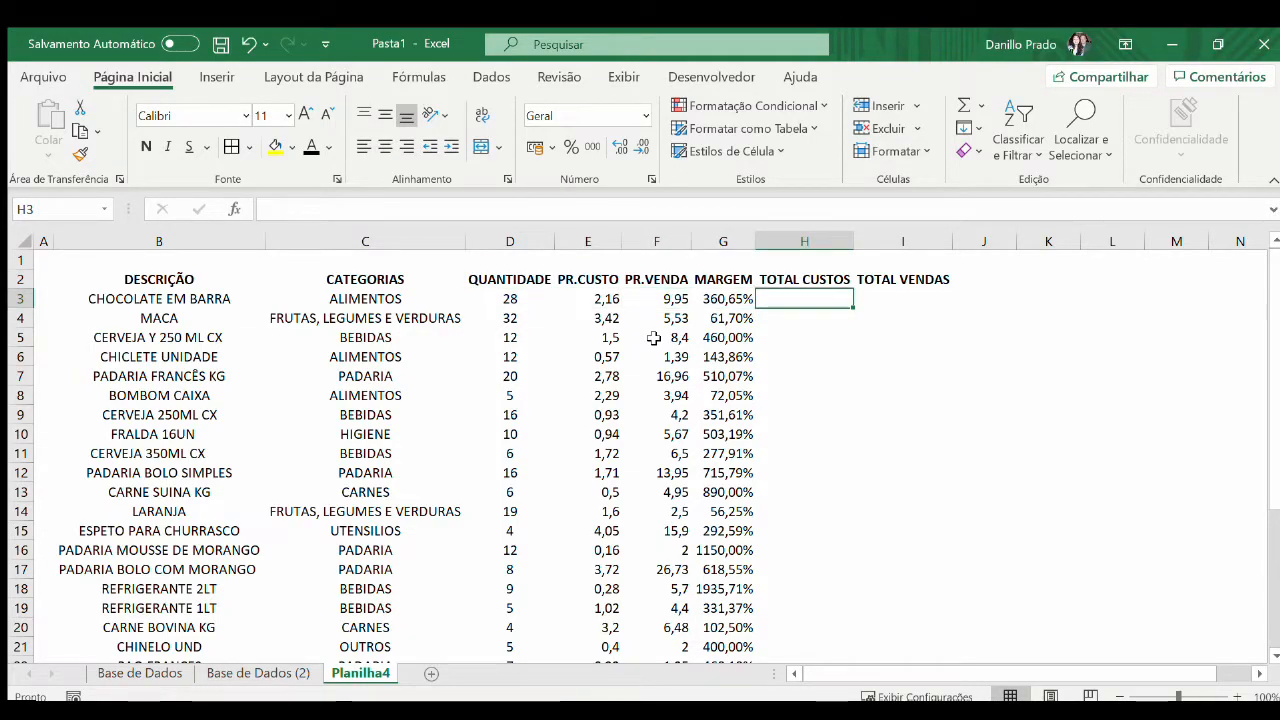
{"action": "type", "text": "="}
{"action": "key", "text": "Left"}
{"action": "key", "text": "Left"}
{"action": "key", "text": "Left"}
{"action": "key", "text": "Left"}
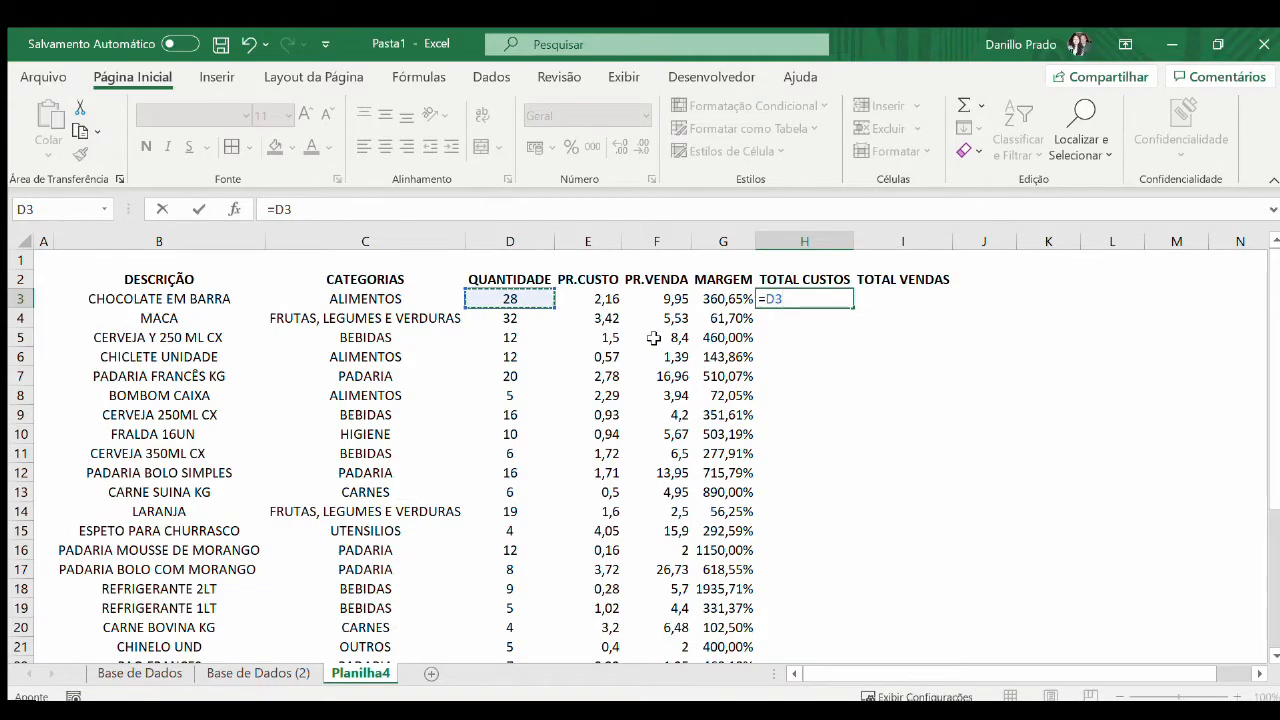
{"action": "type", "text": "*"}
{"action": "key", "text": "Left"}
{"action": "key", "text": "Left"}
{"action": "key", "text": "Left"}
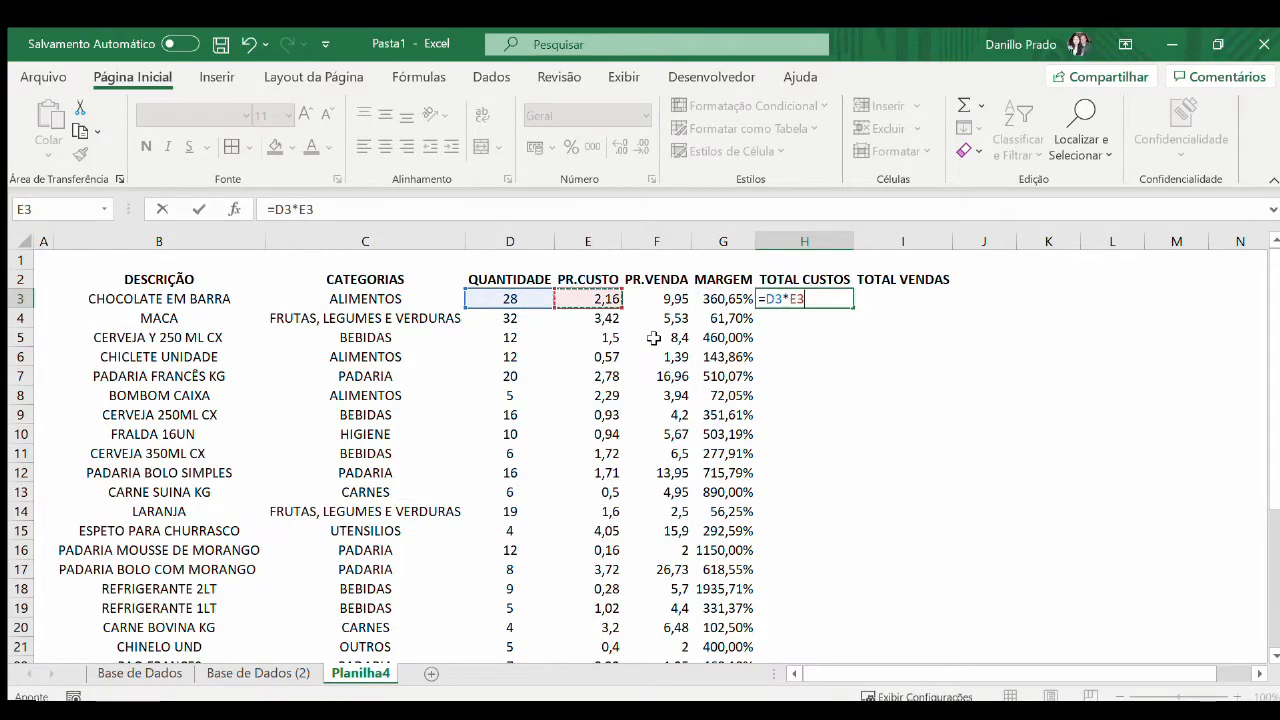
{"action": "key", "text": "Return"}
{"action": "key", "text": "Up"}
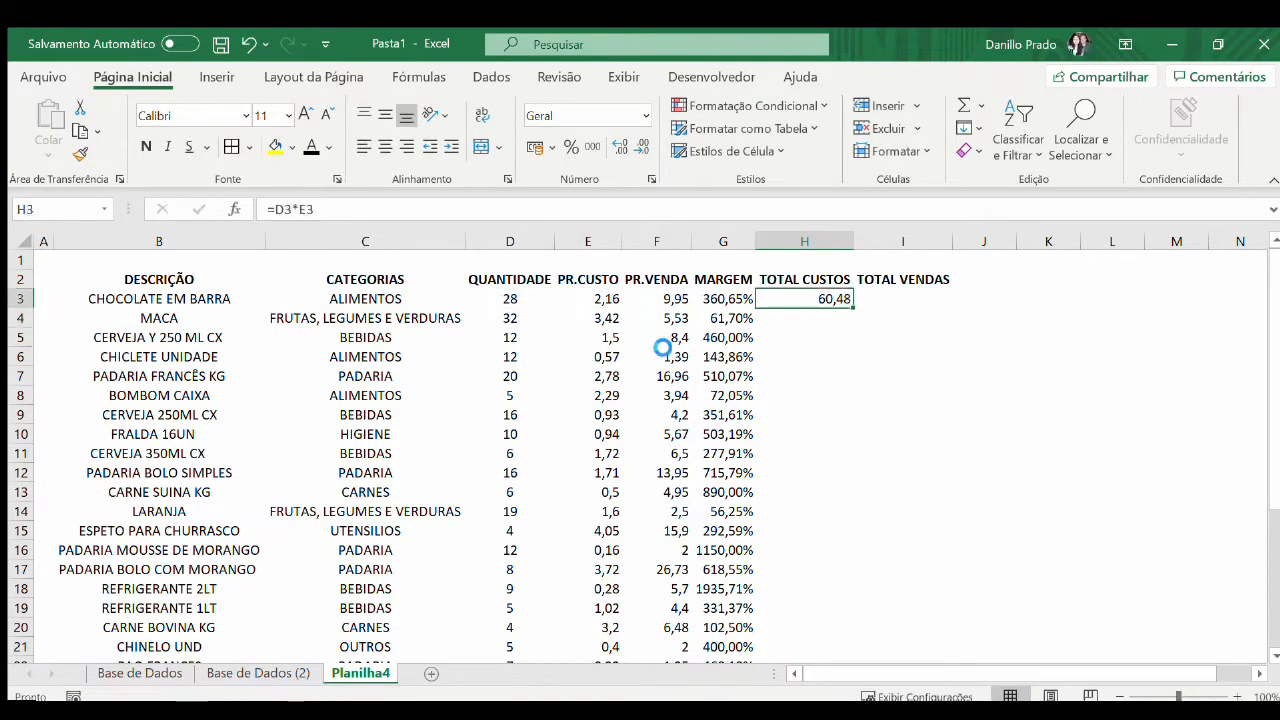
Copy the total cost formula from H3 down through H32
{"action": "key", "text": "ctrl+c"}
{"action": "key", "text": "Left"}
{"action": "key", "text": "ctrl+Down"}
{"action": "key", "text": "Right"}
{"action": "key", "text": "ctrl+shift+Up"}
{"action": "key", "text": "Return"}
{"action": "key", "text": "Up"}
Apply the thousands-separator number format with two decimals to the total costs in H3:H32
{"action": "key", "text": "ctrl+Up"}
{"action": "key", "text": "Down"}
{"action": "key", "text": "ctrl+shift+Down"}
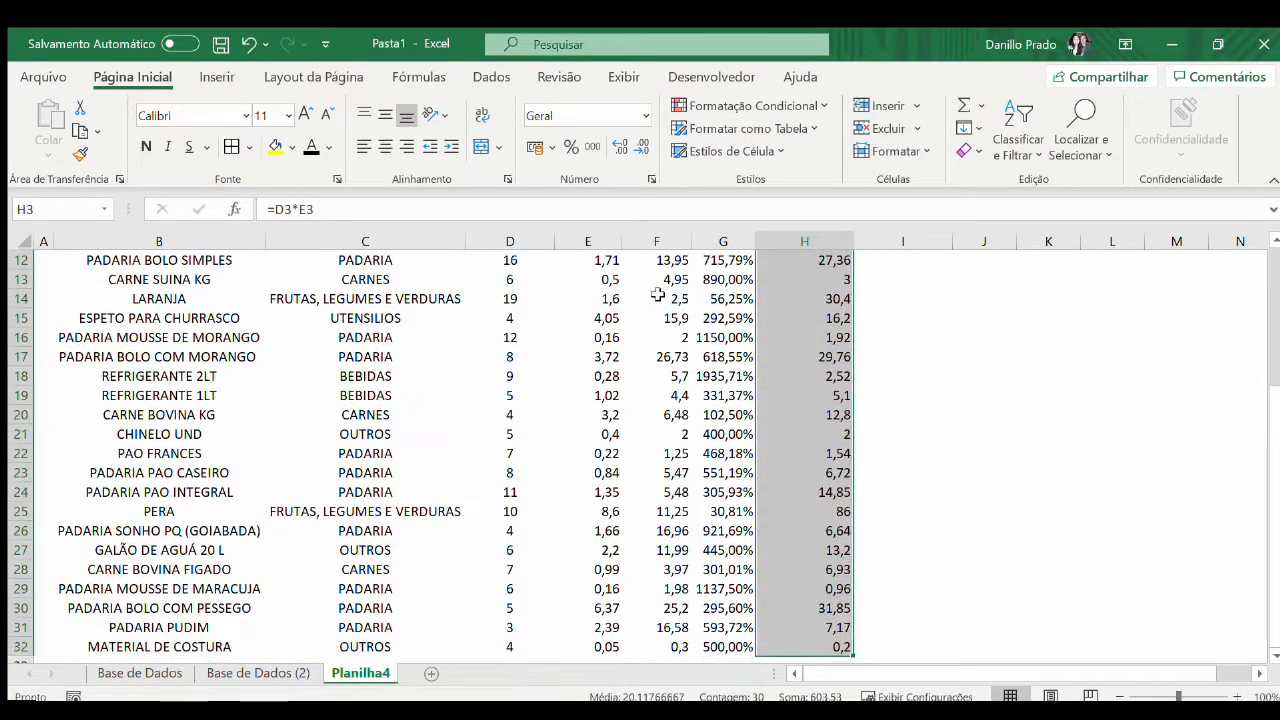
{"action": "left_click", "coordinate": [592, 146]}
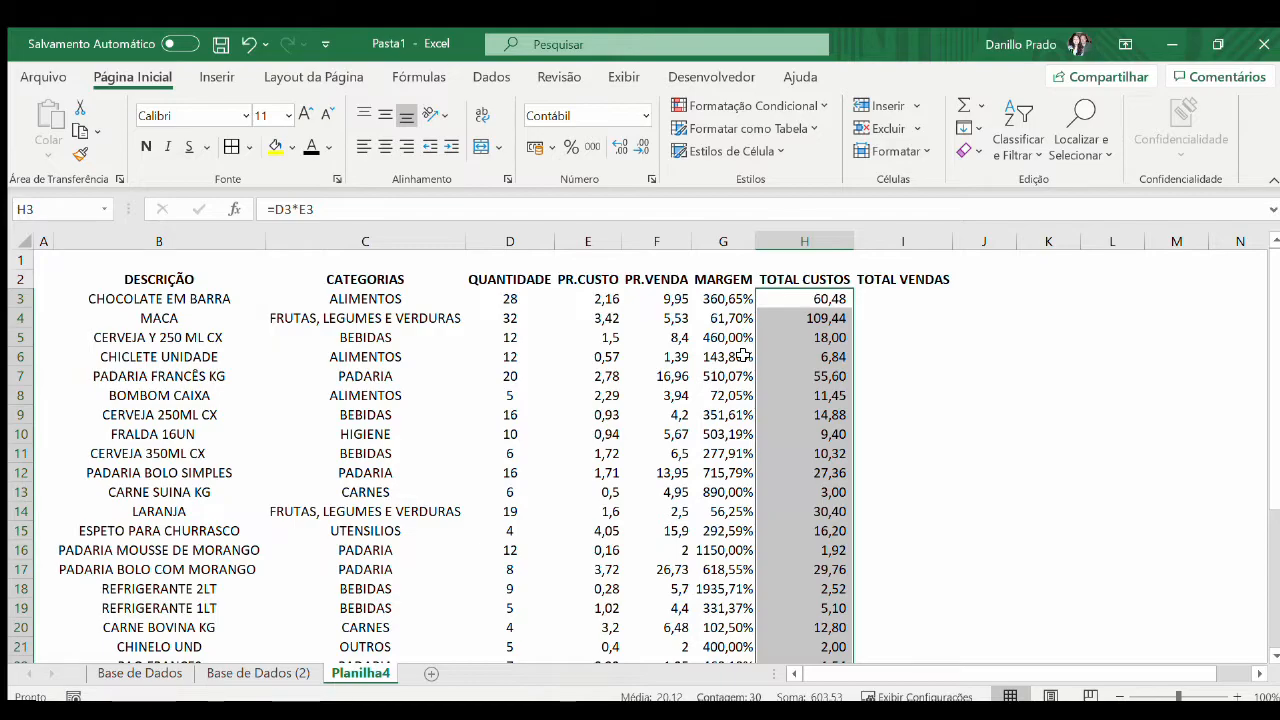
Enter the formula =D3*F3 in I3 under TOTAL VENDAS to multiply quantity by sale price
{"action": "key", "text": "Right"}
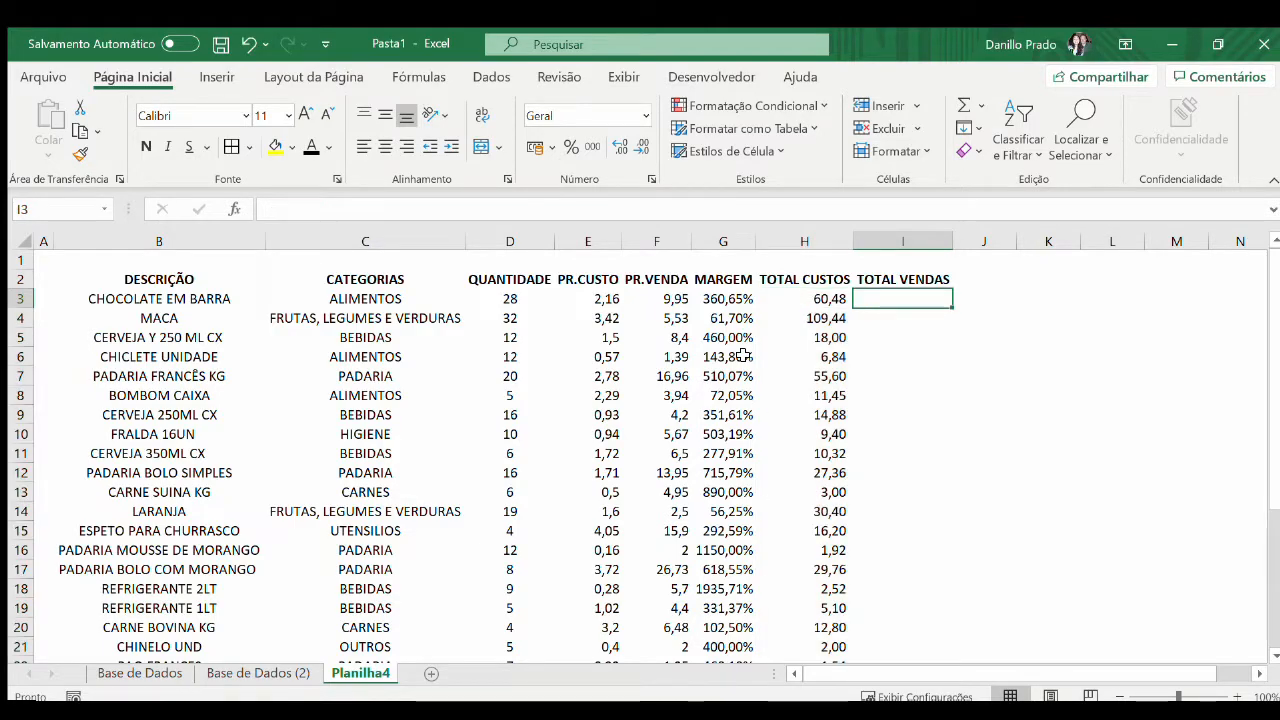
{"action": "type", "text": "="}
{"action": "key", "text": "Left"}
{"action": "key", "text": "Left"}
{"action": "key", "text": "Left"}
{"action": "key", "text": "Left"}
{"action": "key", "text": "Left"}
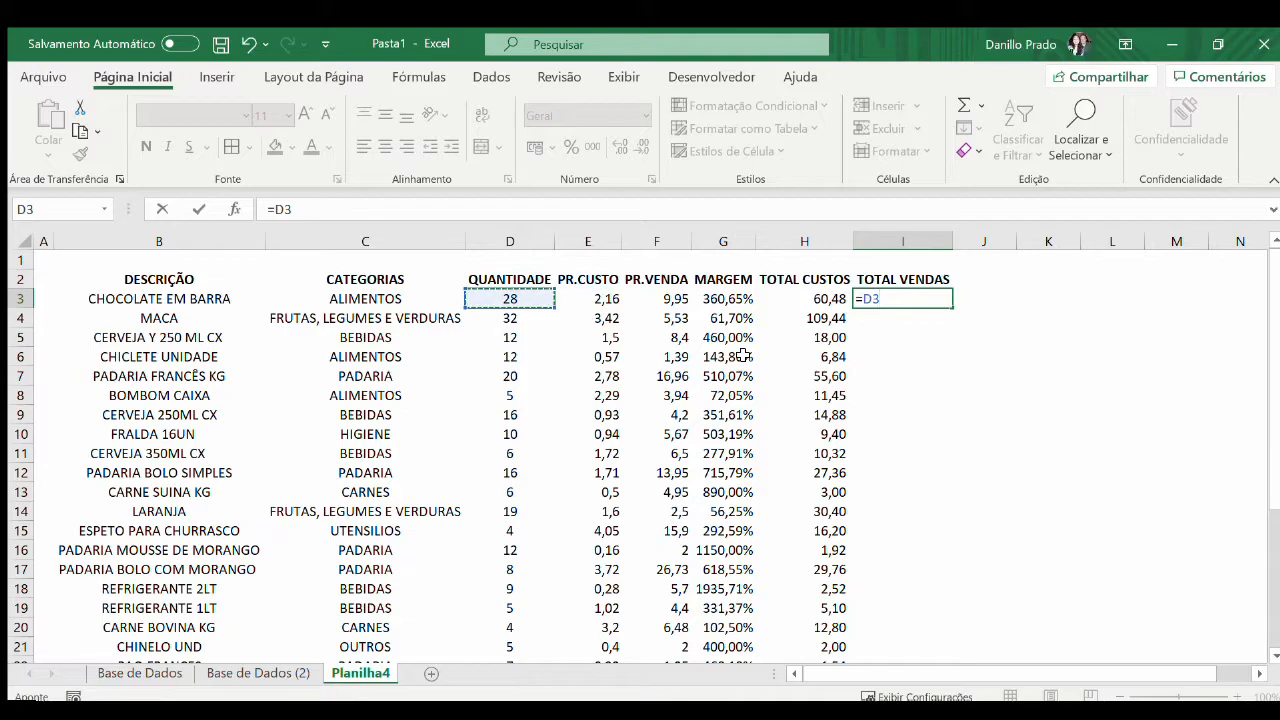
{"action": "type", "text": "*"}
{"action": "key", "text": "Left"}
{"action": "key", "text": "Left"}
{"action": "key", "text": "Left"}
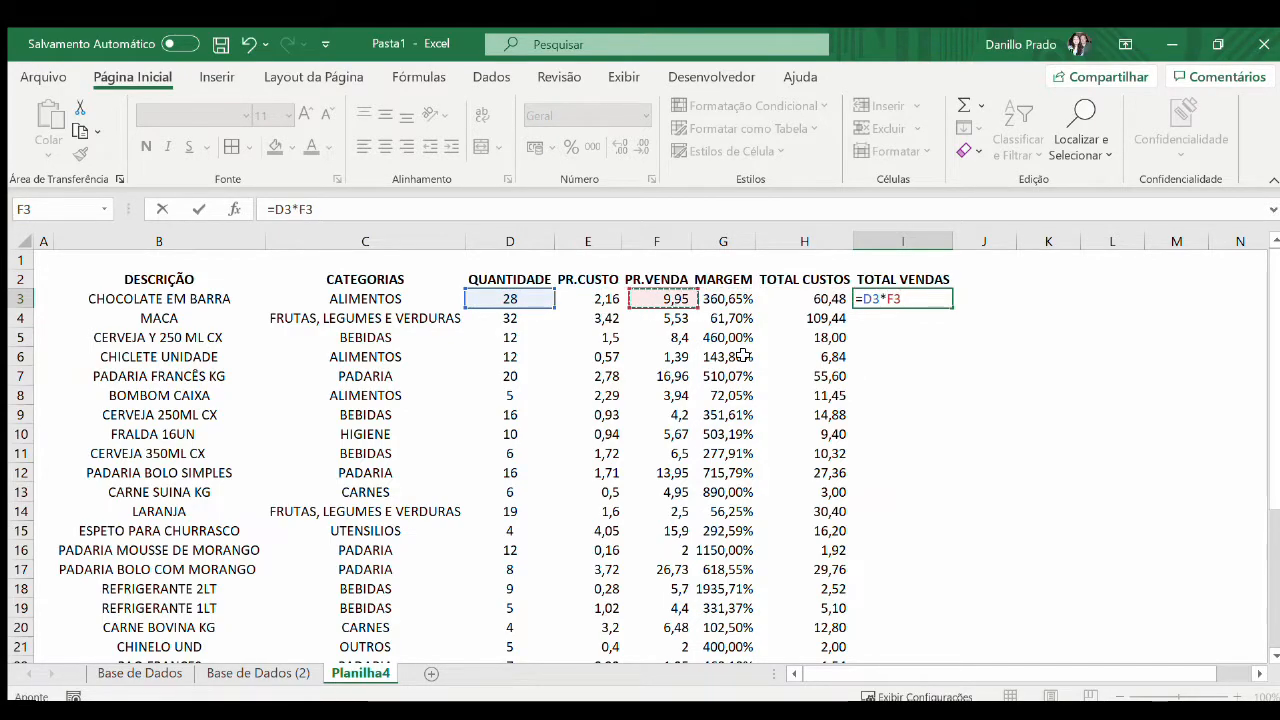
{"action": "key", "text": "Return"}
Copy the total sales formula from I3 down through I32
{"action": "key", "text": "Up"}
{"action": "key", "text": "ctrl+c"}
{"action": "key", "text": "Left"}
{"action": "key", "text": "ctrl+Down"}
{"action": "key", "text": "Right"}
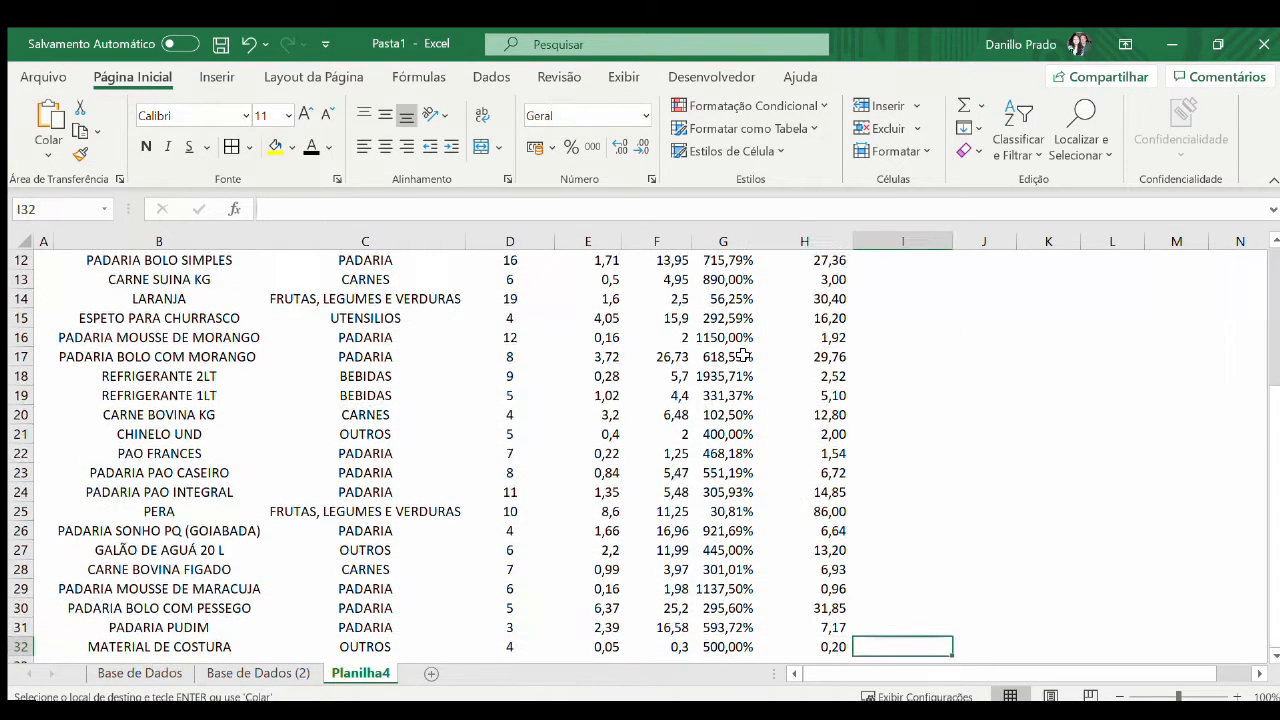
{"action": "key", "text": "ctrl+shift+Up"}
{"action": "key", "text": "ctrl+v"}
{"action": "key", "text": "Escape"}
Apply the thousands-separator number format with two decimals to the total sales in I3:I32
{"action": "key", "text": "ctrl+Up"}
{"action": "key", "text": "Down"}
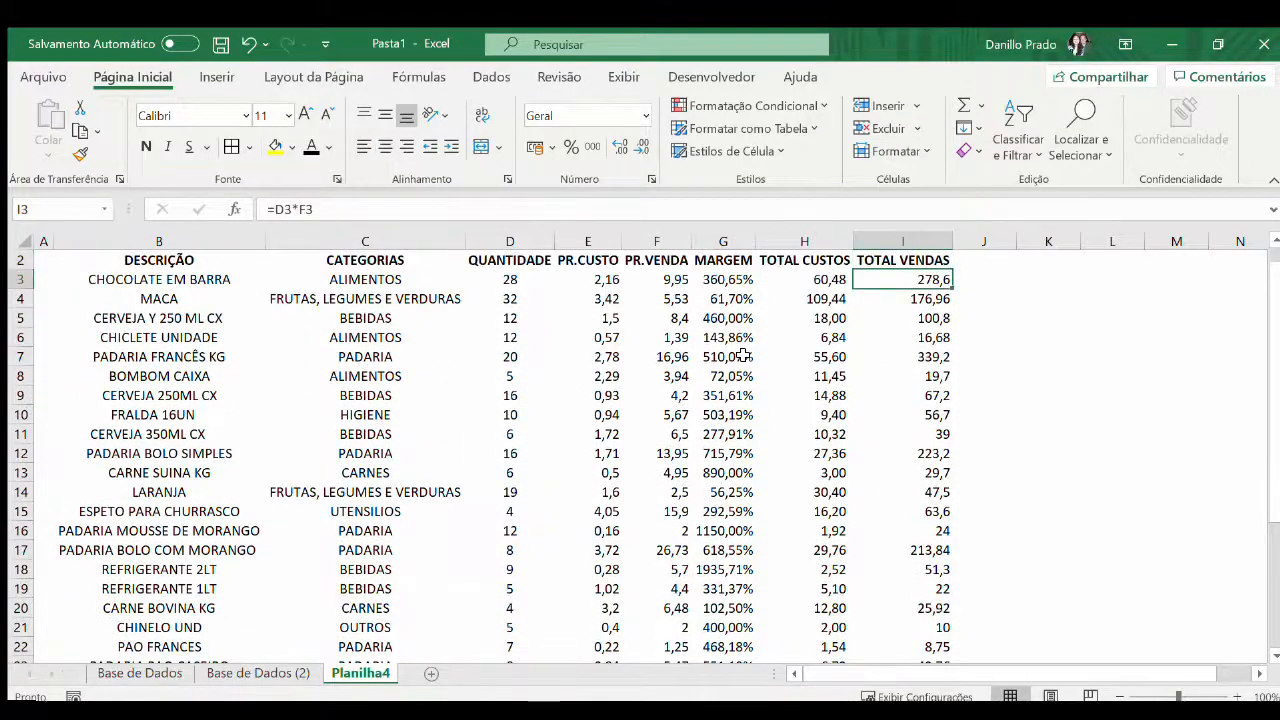
{"action": "key", "text": "ctrl+shift+Down"}
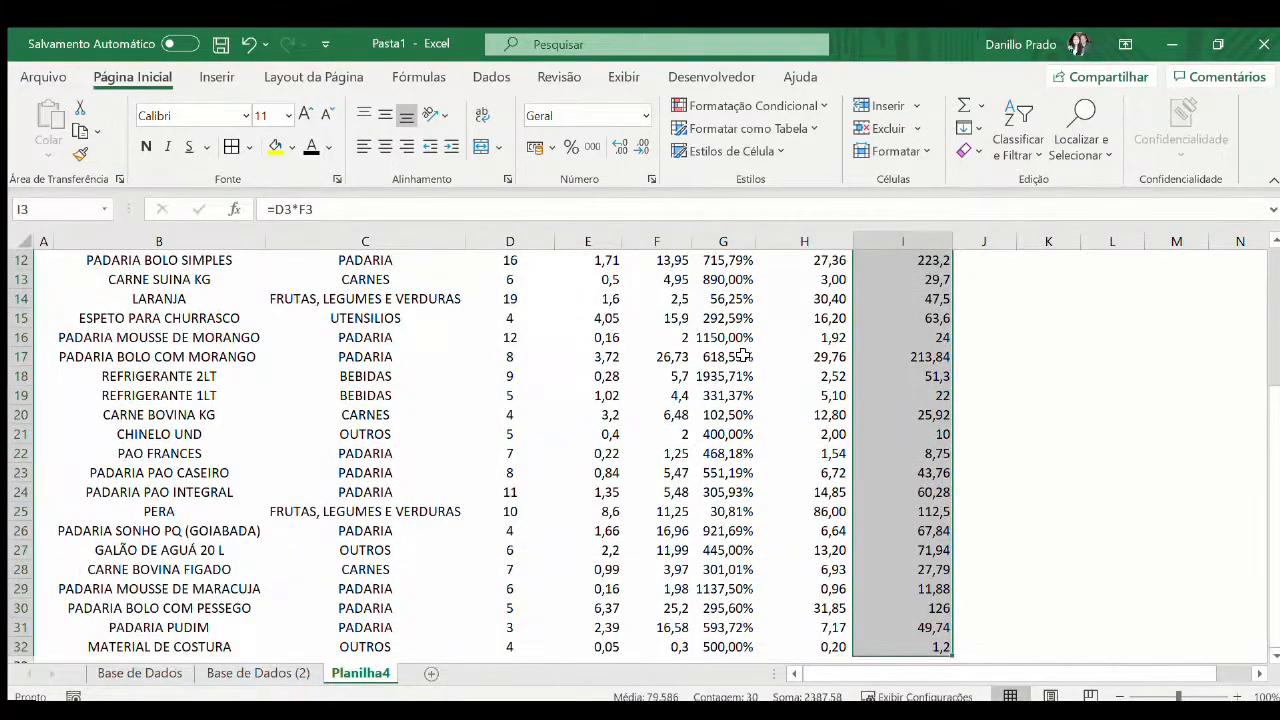
{"action": "left_click", "coordinate": [593, 147]}
{"action": "scroll", "coordinate": [790, 415], "scroll_direction": "up", "scroll_amount": 4}
Format the cost and sales totals in H3:I32 as accounting values with the R$ symbol
{"action": "left_click", "coordinate": [826, 298]}
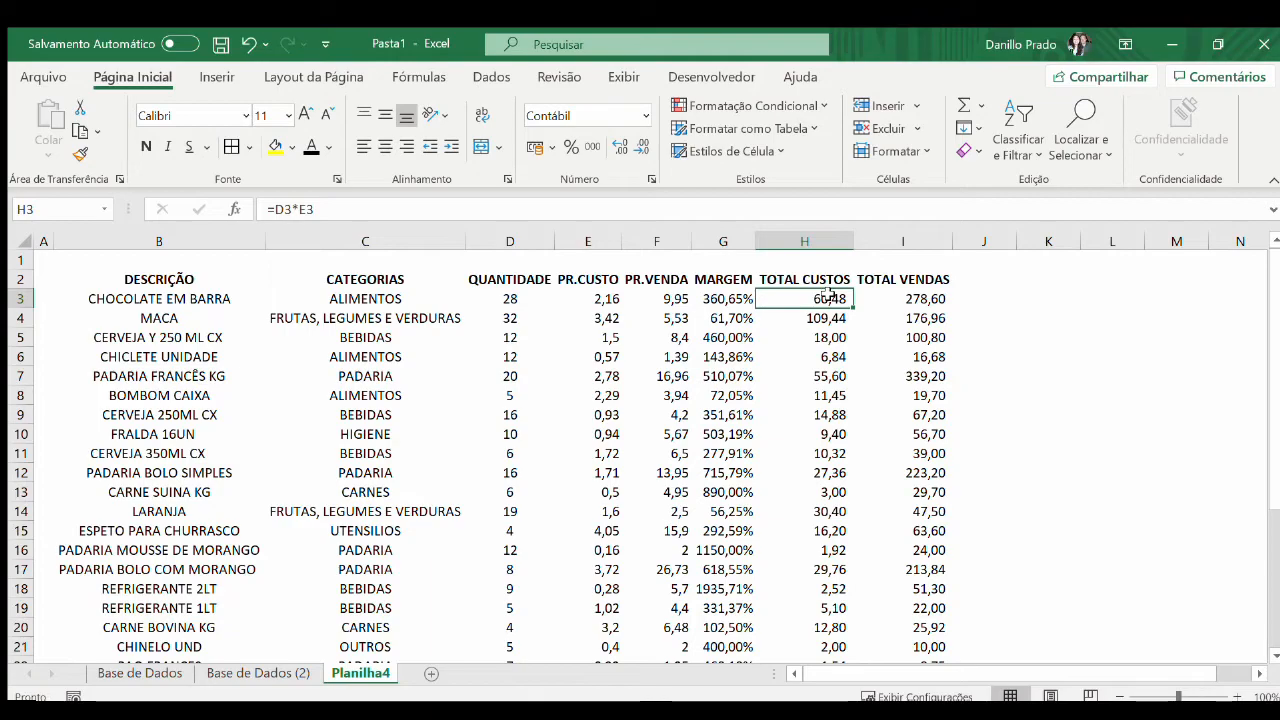
{"action": "key", "text": "ctrl+shift+Right"}
{"action": "key", "text": "ctrl+shift+Down"}
{"action": "left_click", "coordinate": [535, 147]}
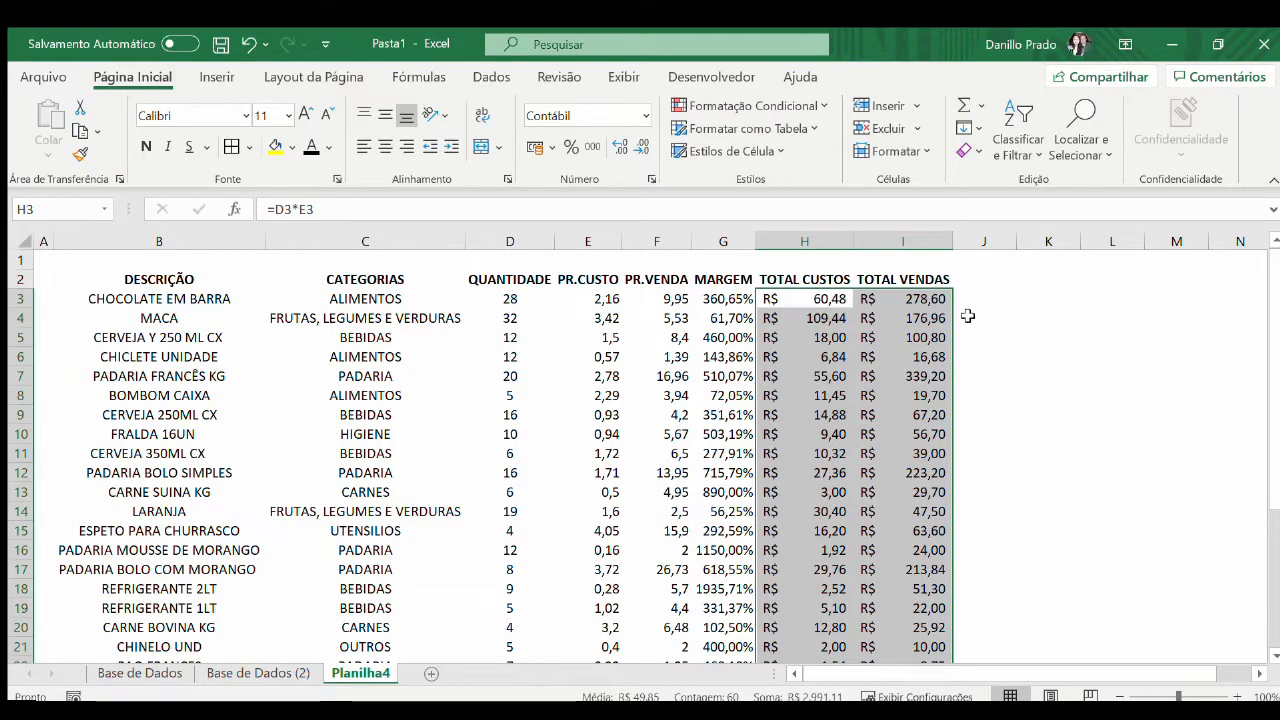
{"action": "left_click", "coordinate": [924, 302]}
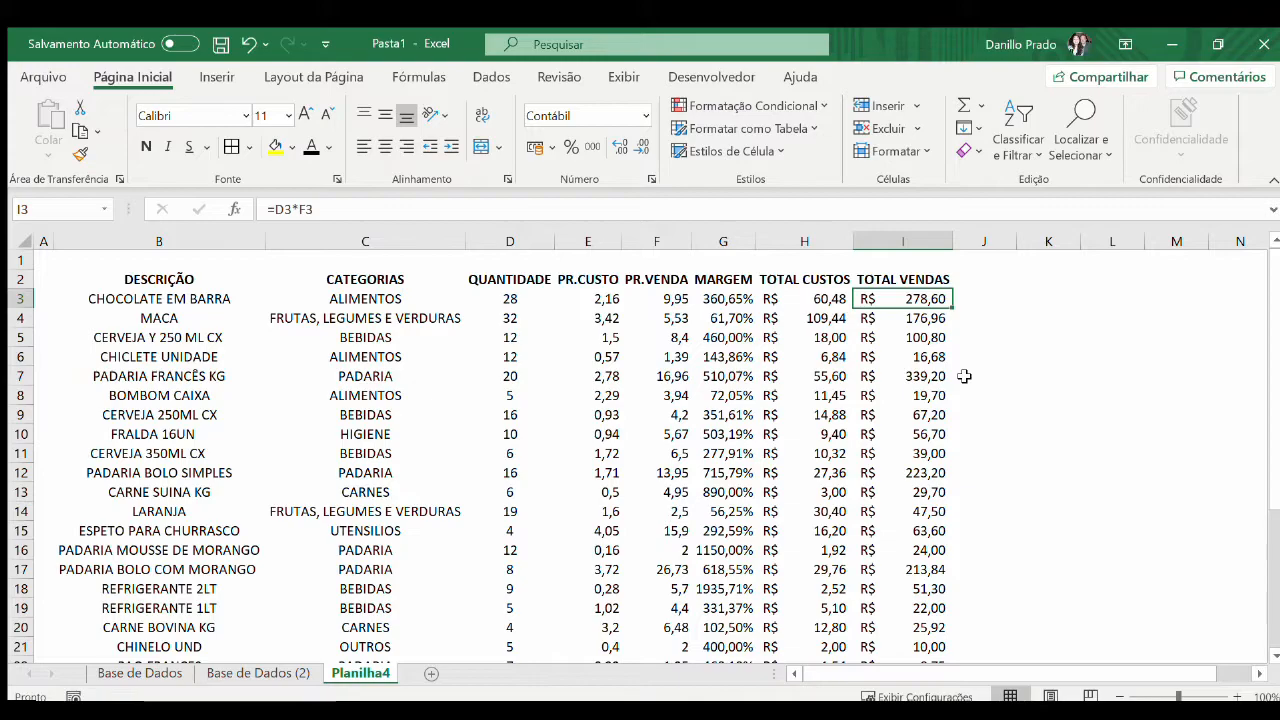
{"action": "key", "text": "ctrl+Left"}
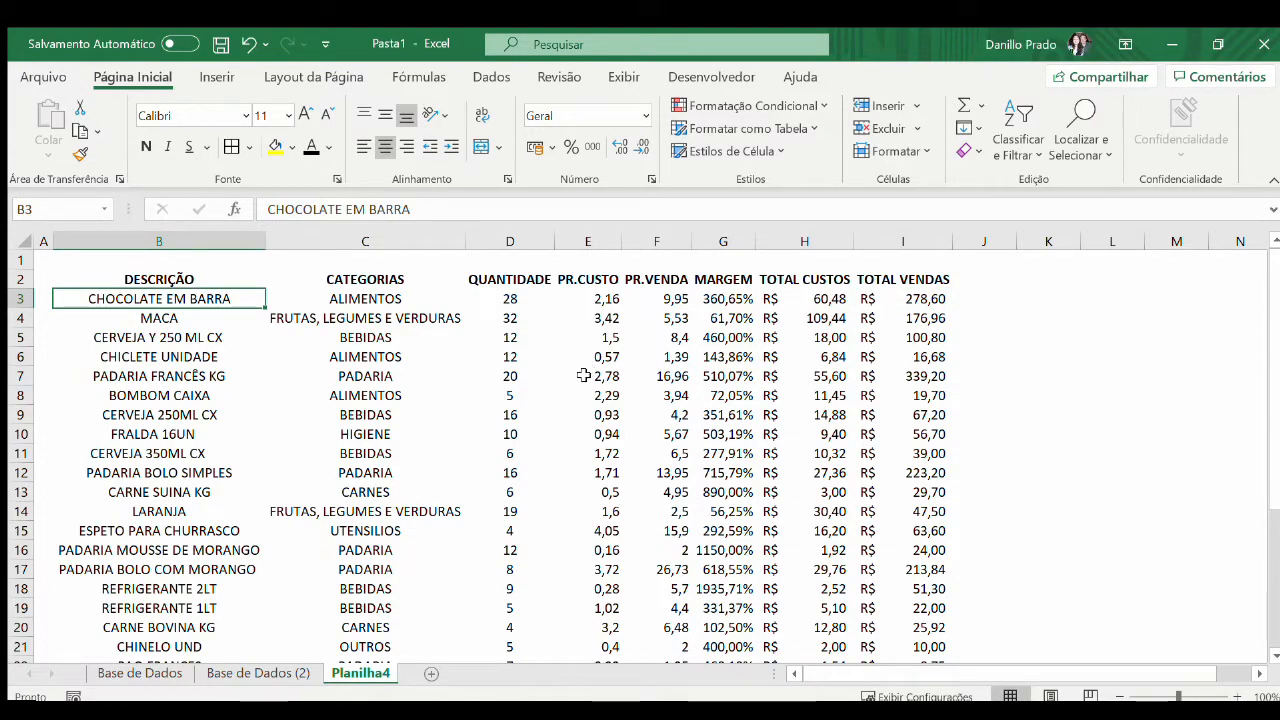
{"action": "left_click", "coordinate": [543, 286]}
{"action": "key", "text": "ctrl+shift+Down"}
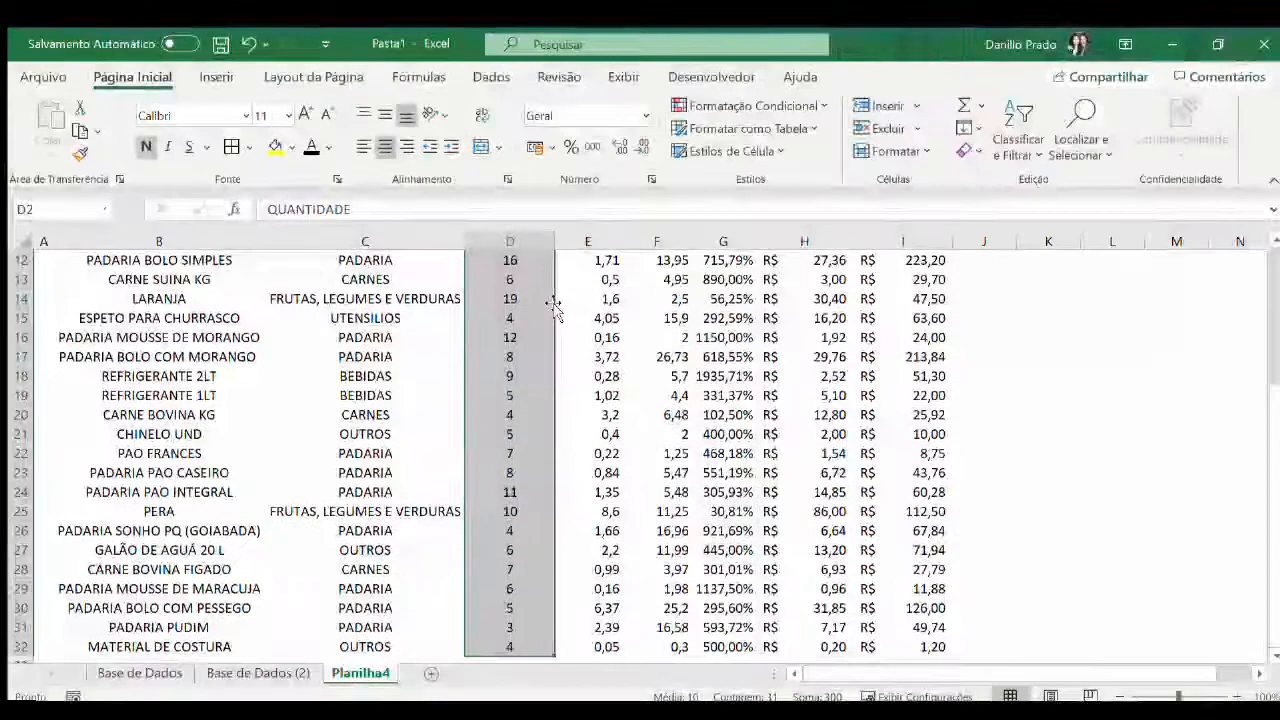
{"action": "scroll", "coordinate": [563, 330], "scroll_direction": "up", "scroll_amount": 4}
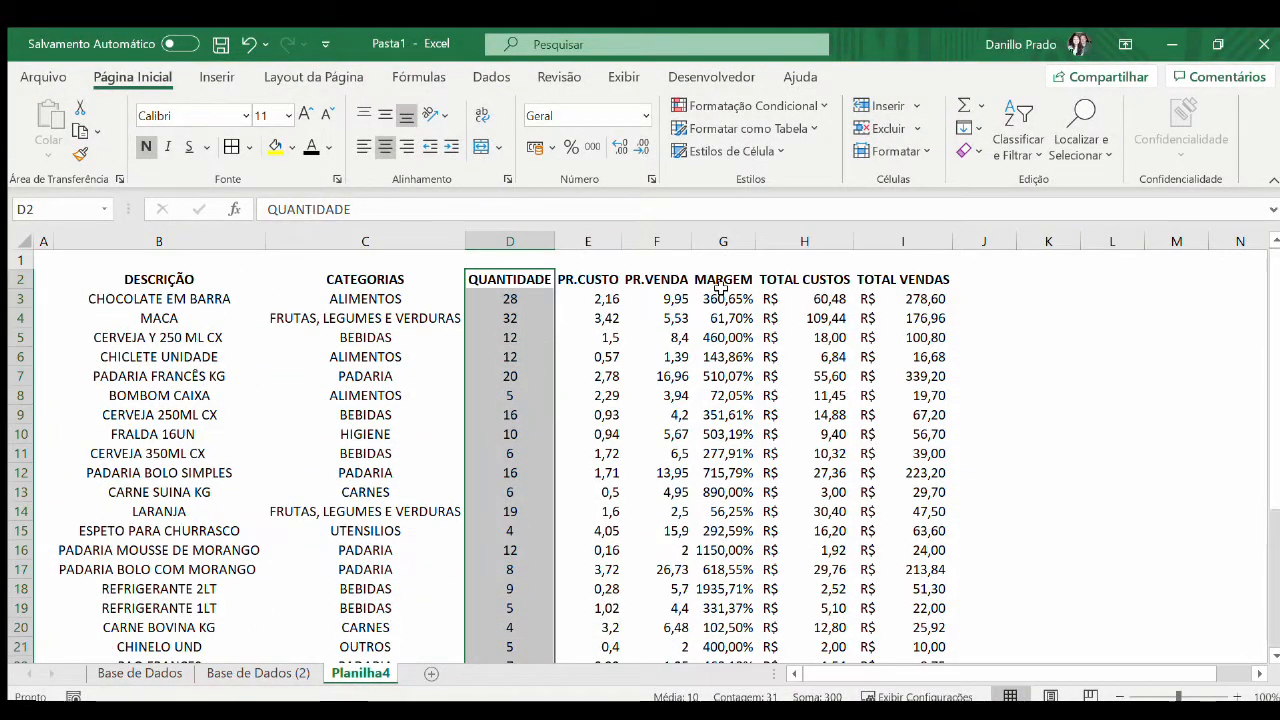
{"action": "left_click_drag", "start_coordinate": [725, 283], "coordinate": [880, 305]}
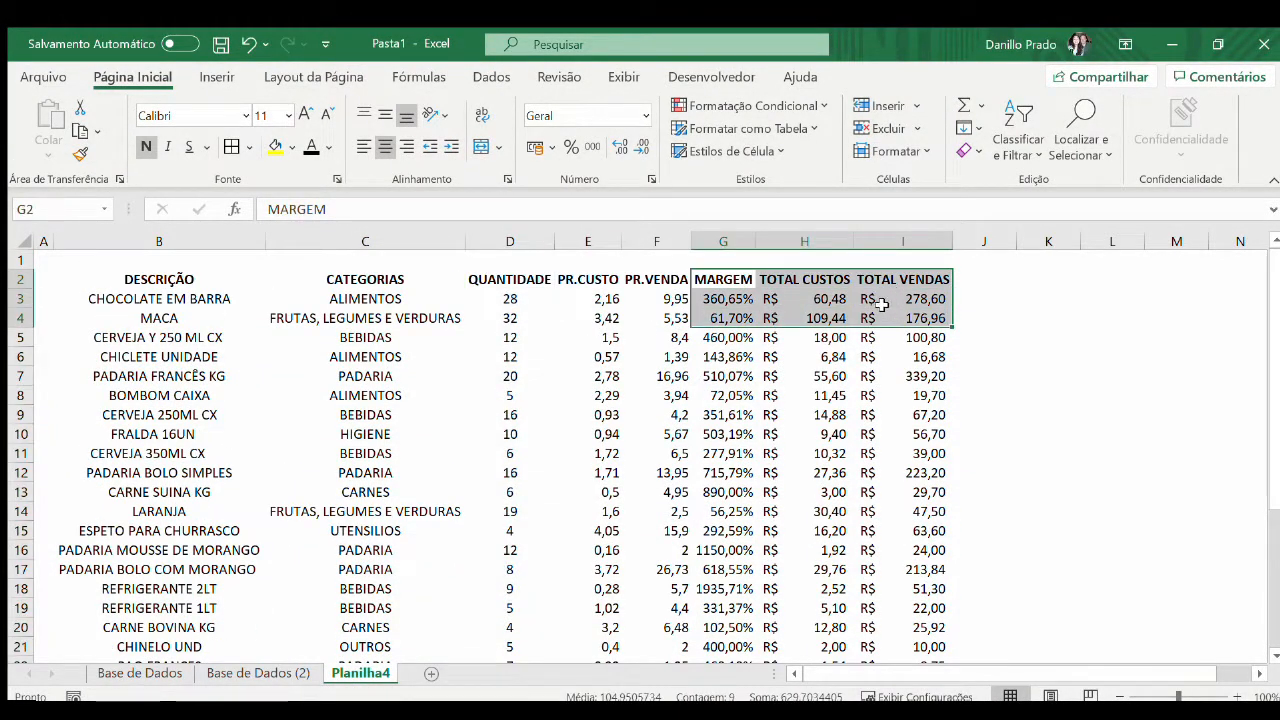
Set the font colour to red for QUANTIDADE (D2:D32) and for MARGEM, TOTAL CUSTOS and TOTAL VENDAS (G2:I32)
{"action": "left_click", "coordinate": [510, 276]}
{"action": "key", "text": "ctrl+shift+Down"}
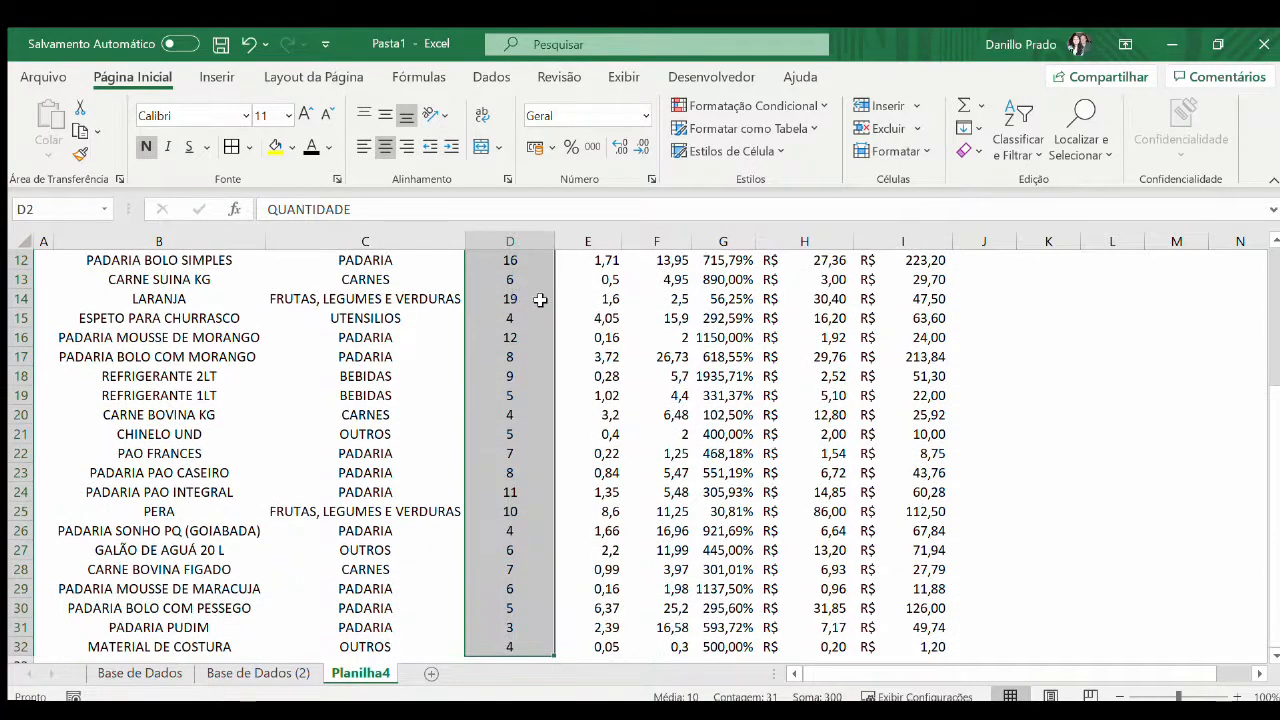
{"action": "scroll", "coordinate": [940, 430], "scroll_direction": "up", "scroll_amount": 4}
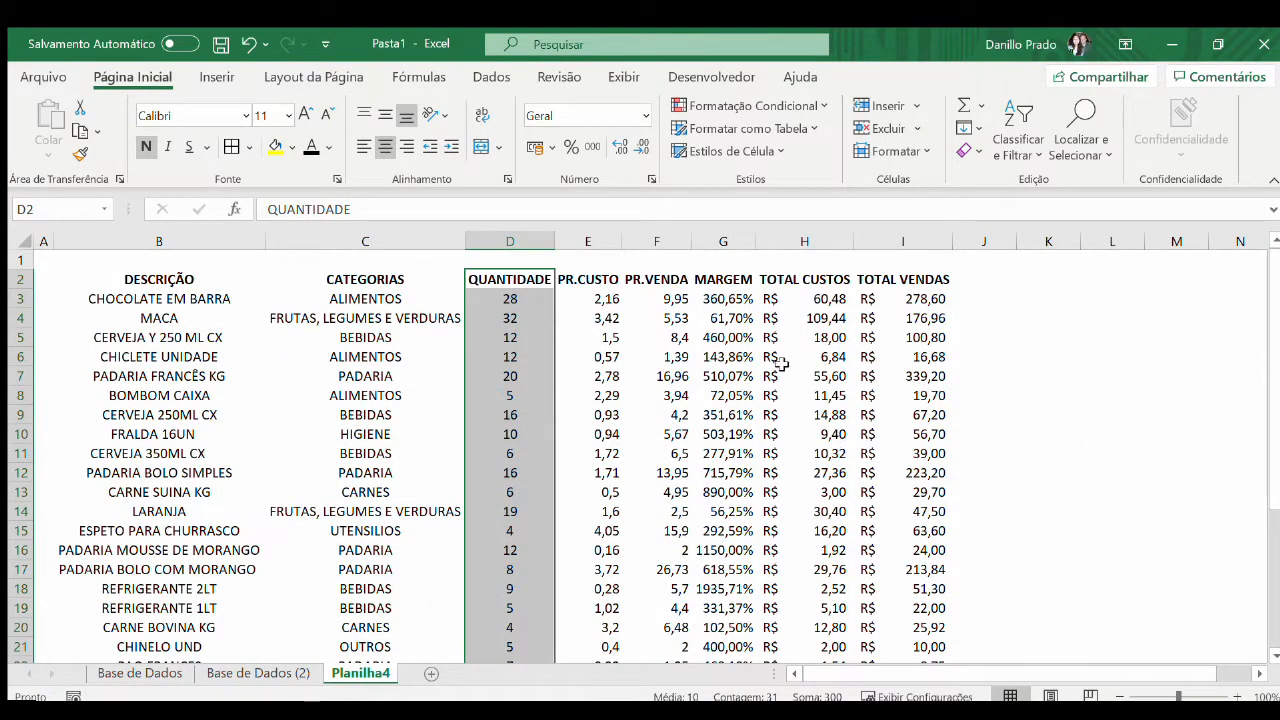
{"action": "left_click_drag", "start_coordinate": [715, 288], "coordinate": [891, 284]}
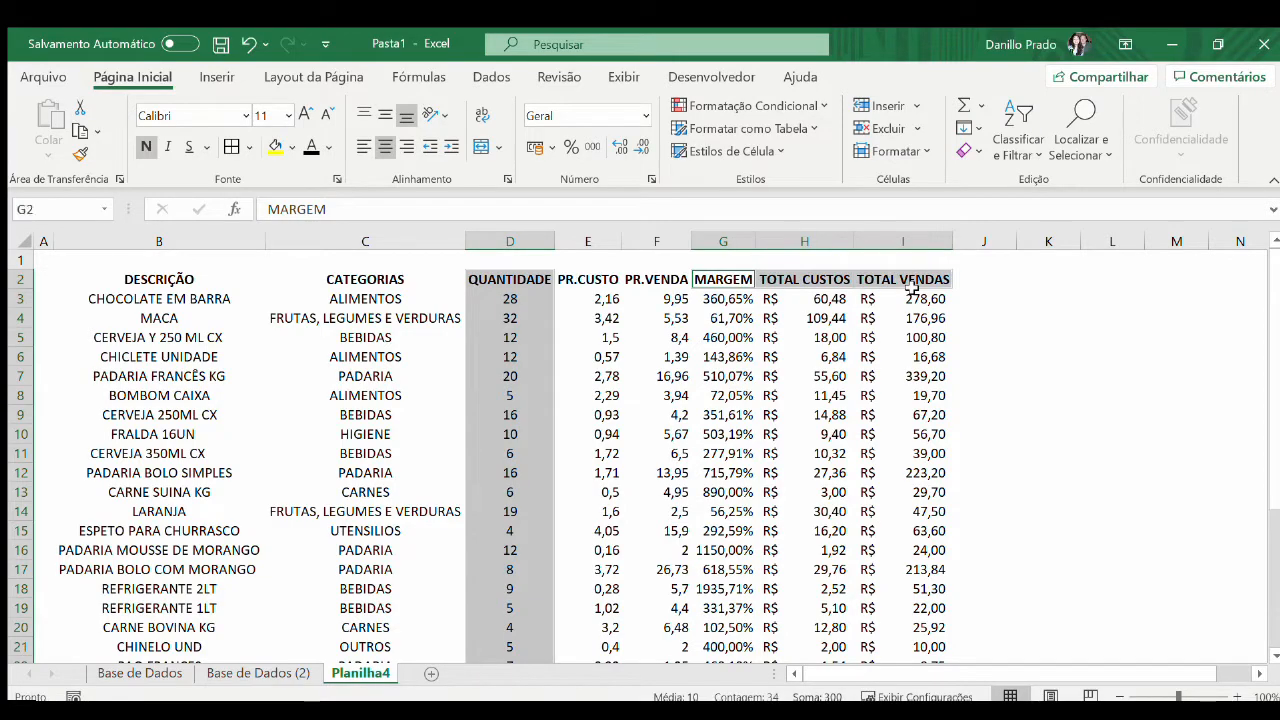
{"action": "key", "text": "ctrl+shift+Down"}
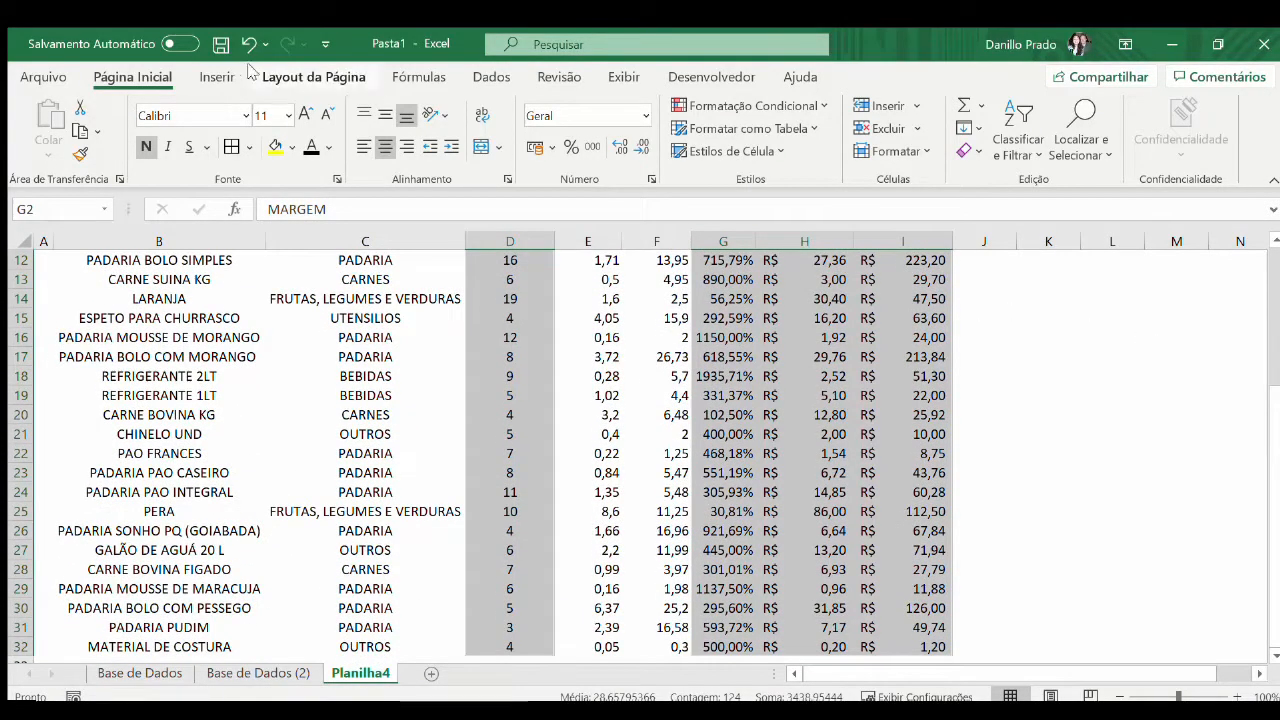
{"action": "left_click", "coordinate": [314, 356]}
{"action": "scroll", "coordinate": [606, 462], "scroll_direction": "up", "scroll_amount": 4}
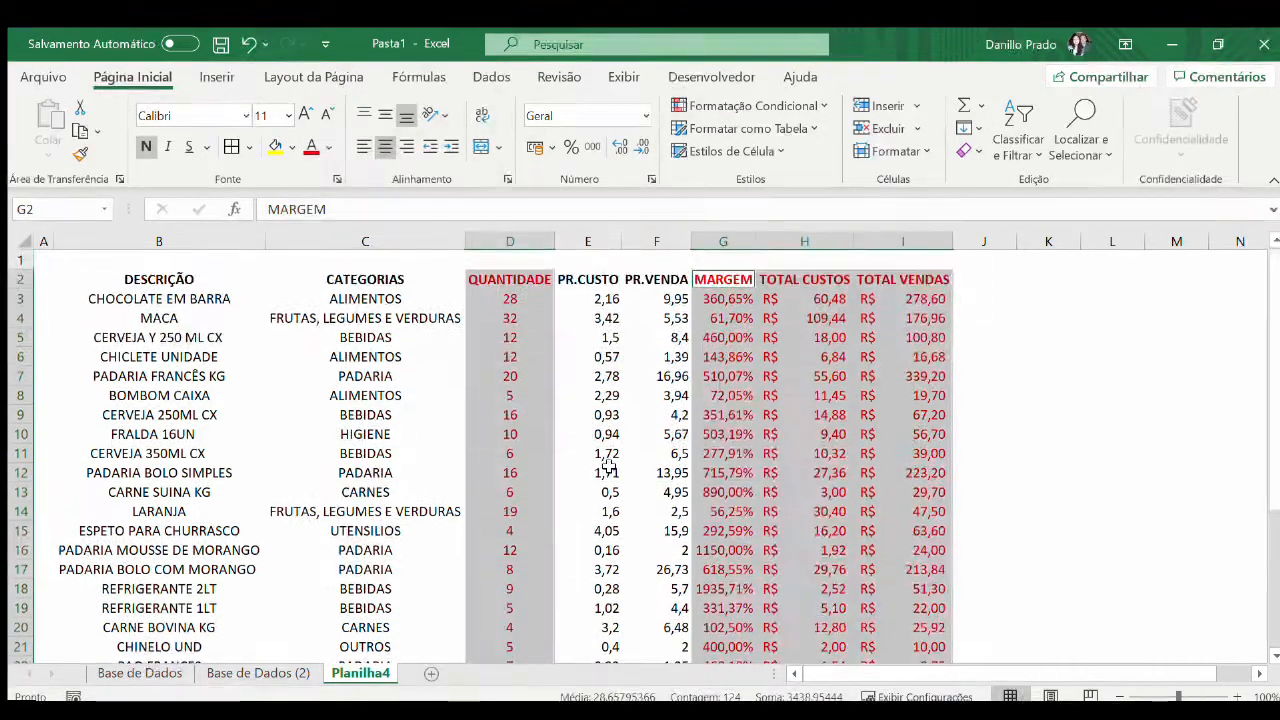
{"action": "left_click", "coordinate": [250, 320]}
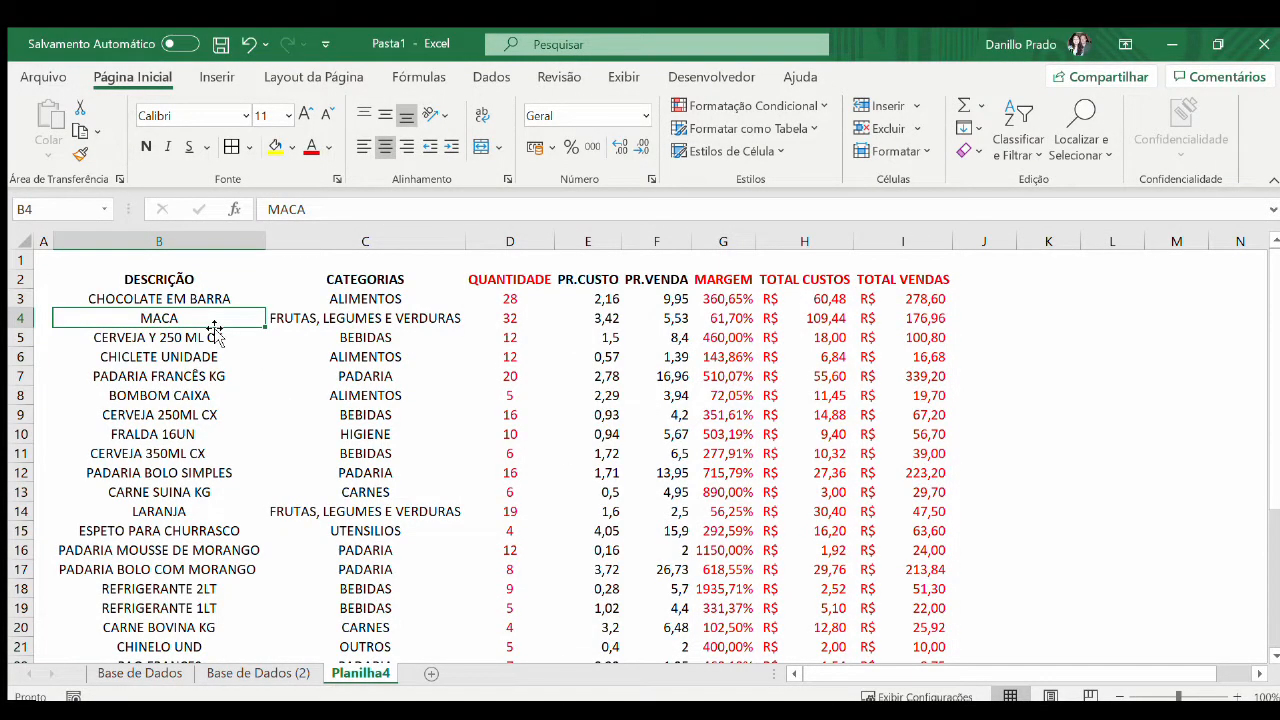